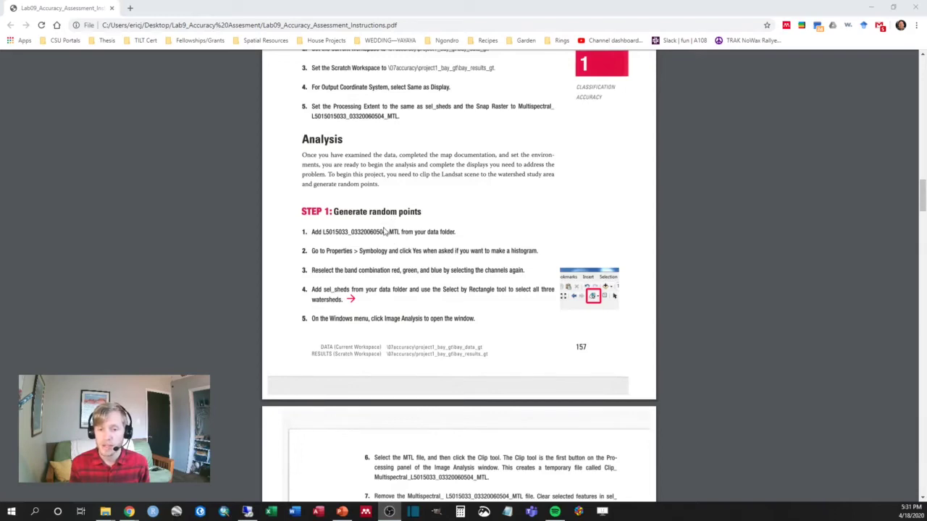
Scroll the lab PDF to steps 6–9 on dissolving watersheds and random points, then return to ArcMap
scroll(385, 230, "down", 3)
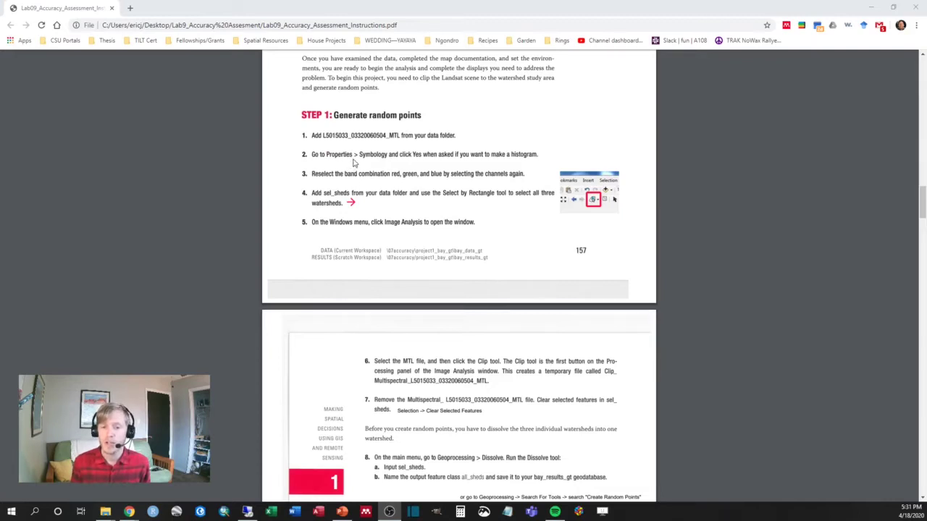
scroll(336, 181, "down", 1)
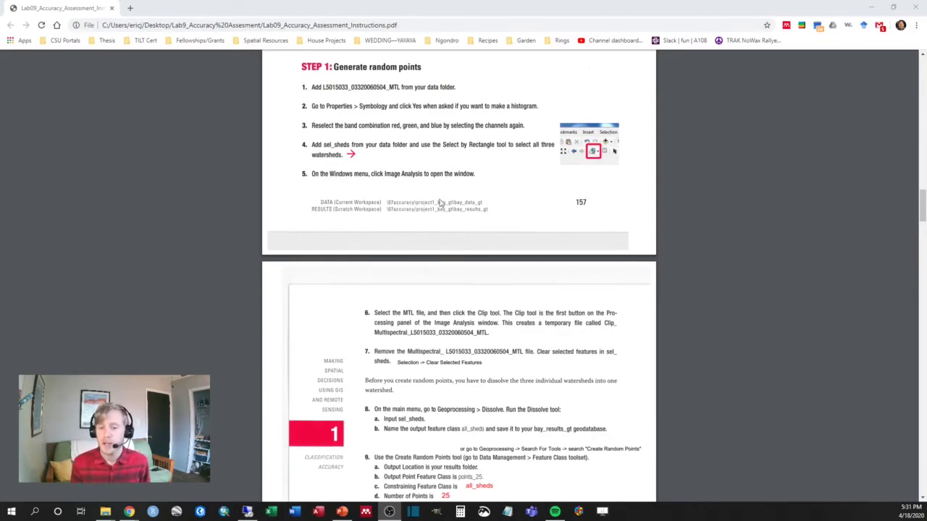
scroll(433, 318, "down", 3)
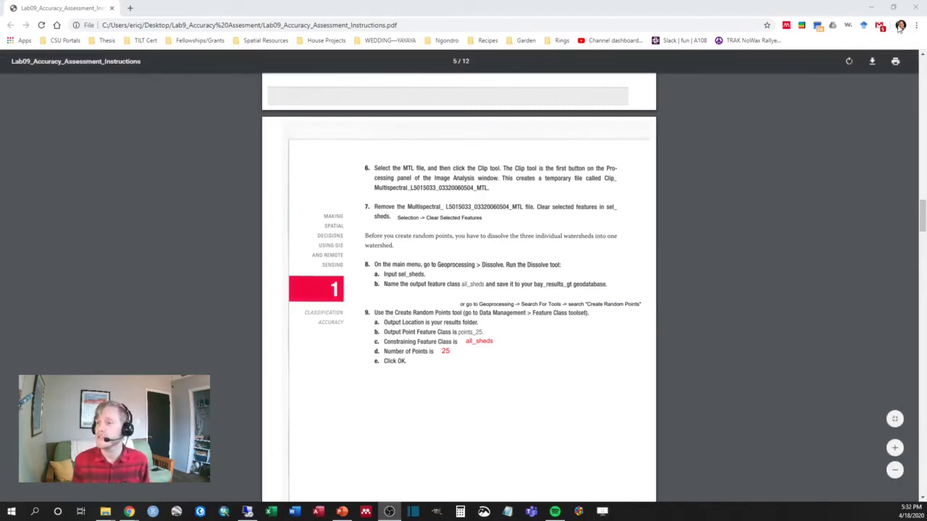
left_click(871, 13)
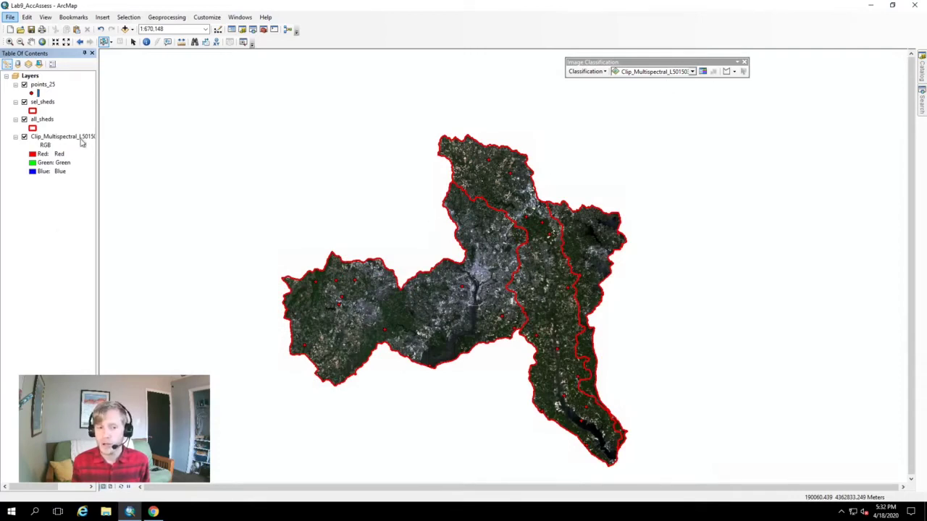
Hide the points_25 and all_sheds layers so only sel_sheds outlines the clipped image
left_click(25, 85)
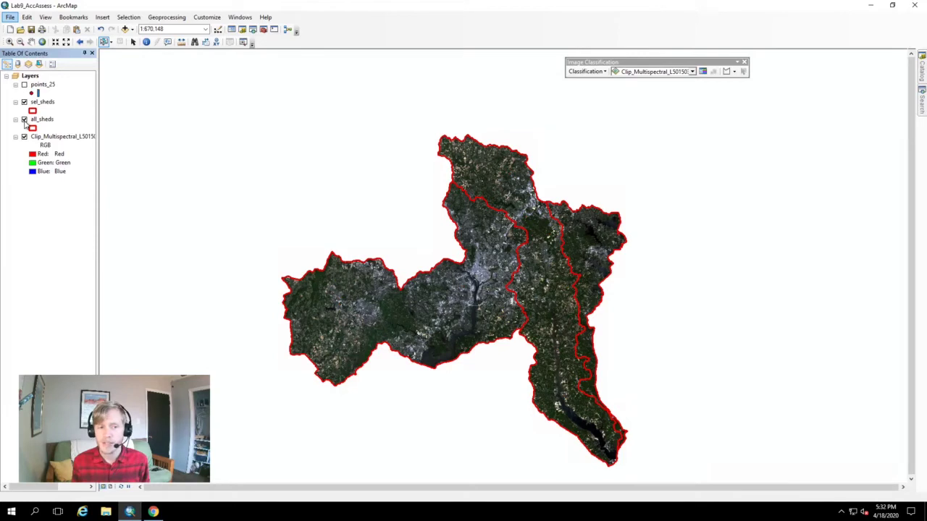
left_click(24, 119)
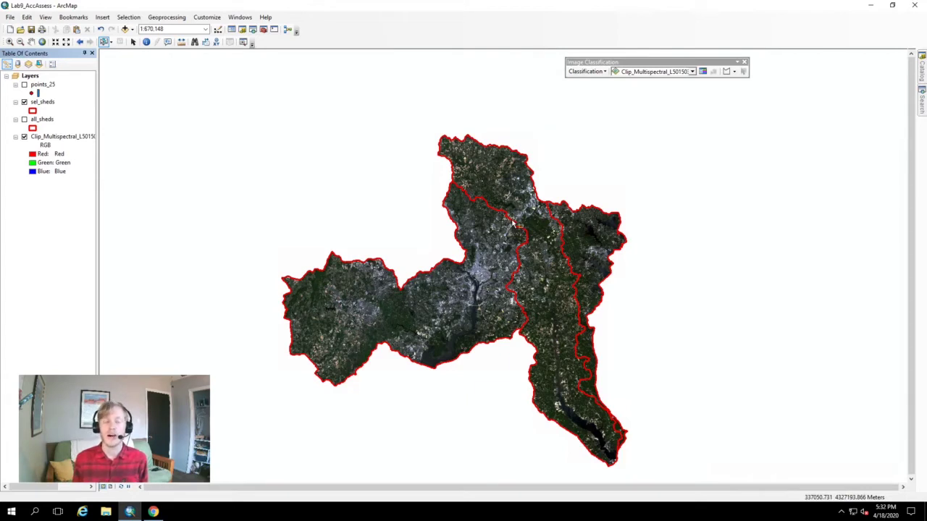
left_click(33, 112)
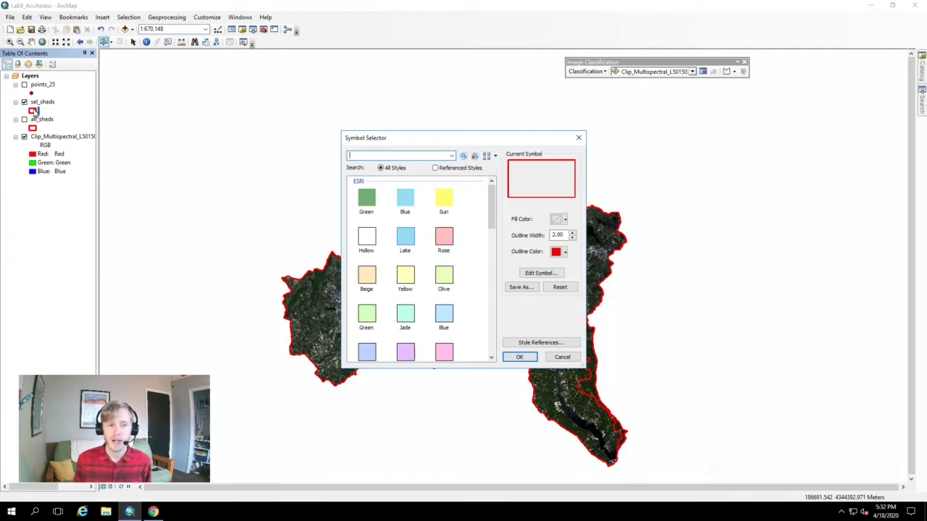
Leave sel_sheds as a hollow red width-2 outline, then hide sel_sheds and show all_sheds
left_click(564, 219)
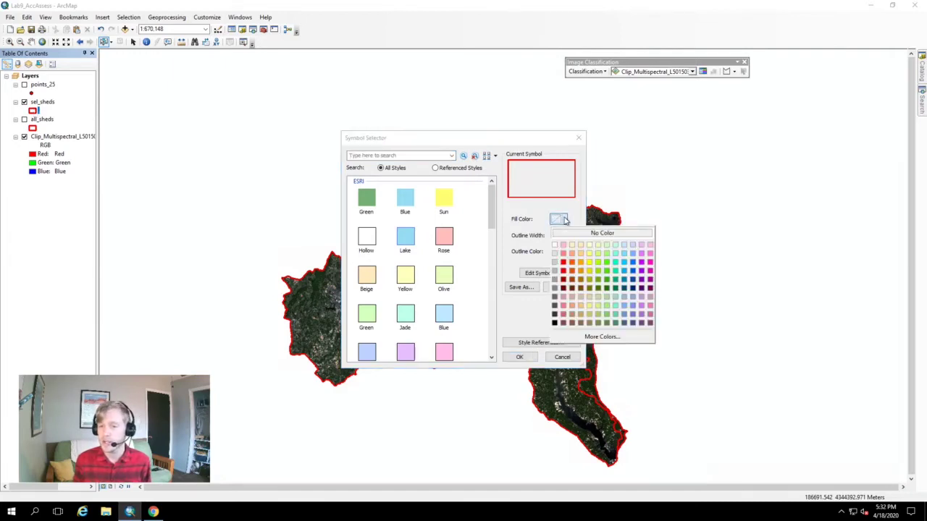
left_click(565, 220)
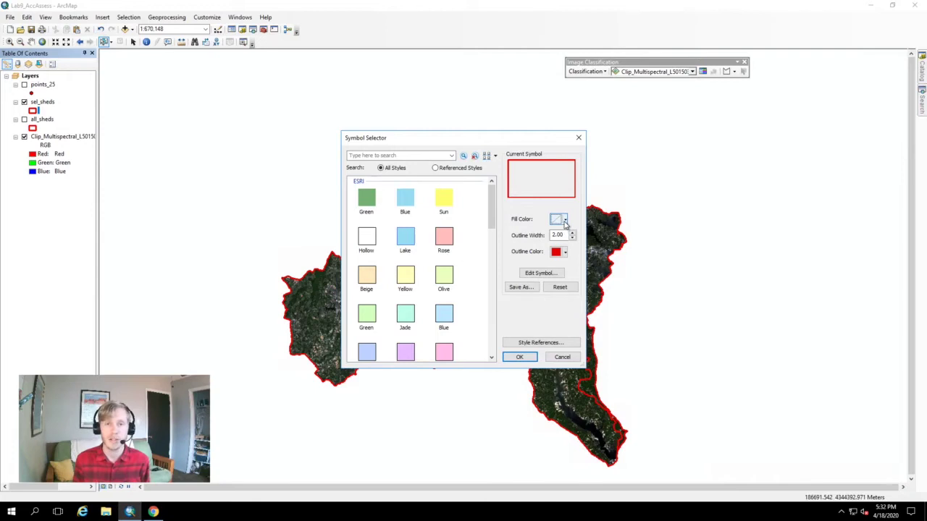
left_click(564, 252)
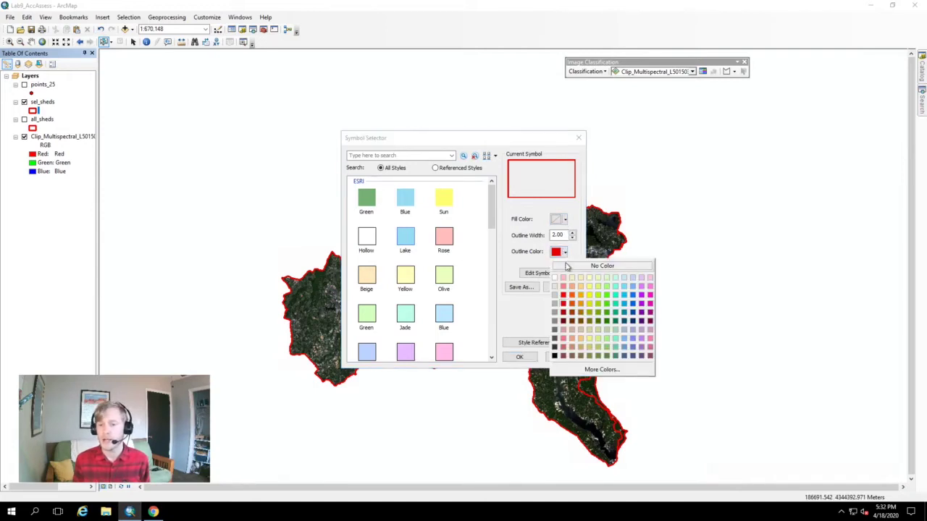
left_click(534, 148)
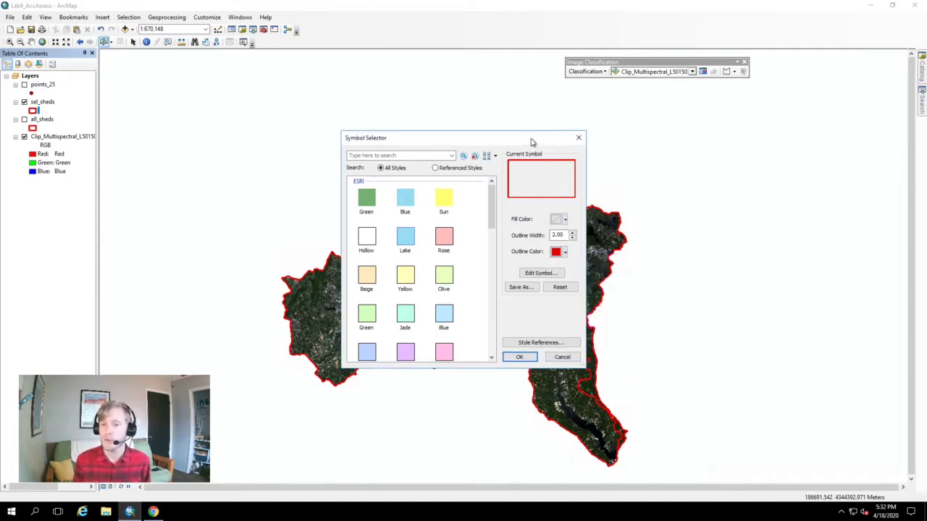
left_click(578, 138)
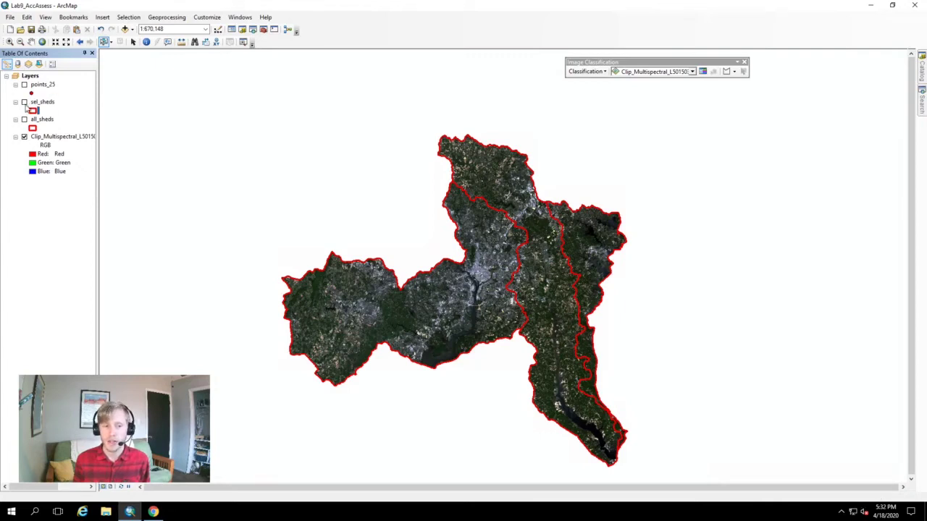
left_click(24, 102)
left_click(24, 120)
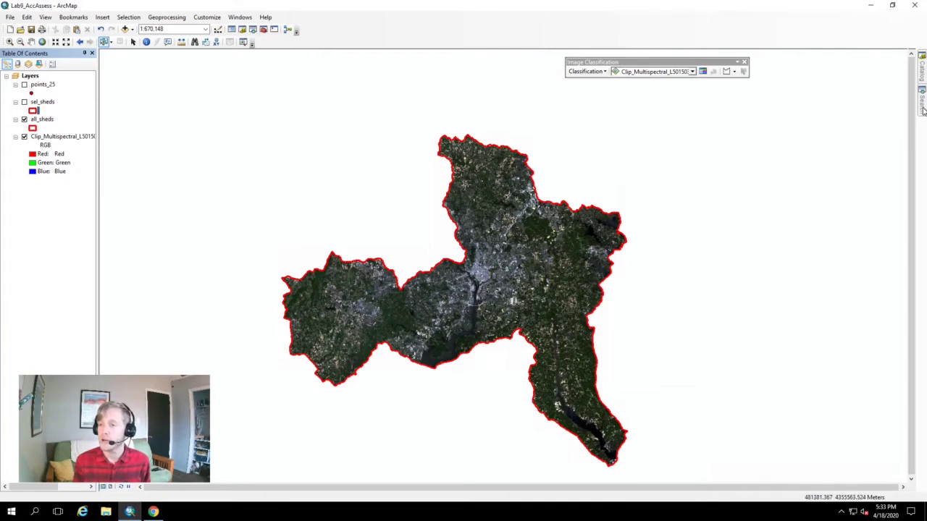
Bring up the Search pane listing the Create Random Points (Data Management) tool
mouse_move(923, 108)
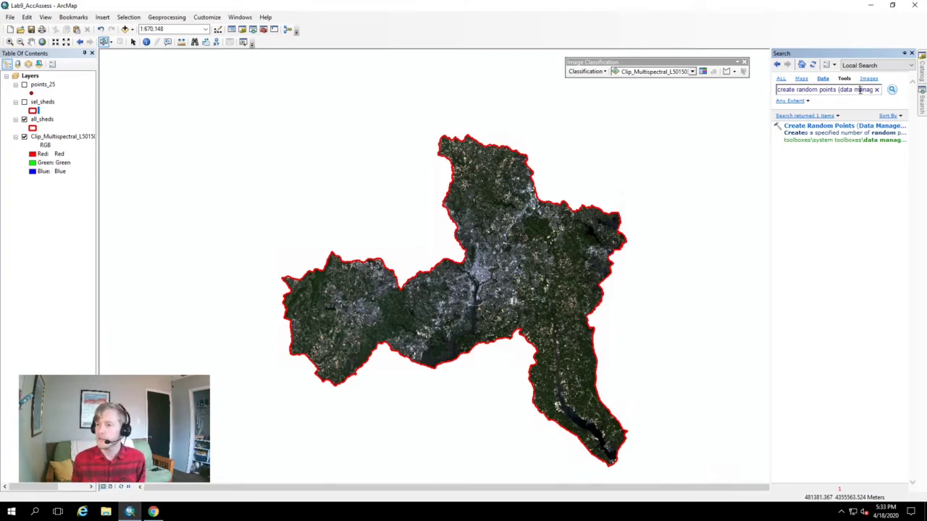
left_click(796, 89)
key("BackSpace")
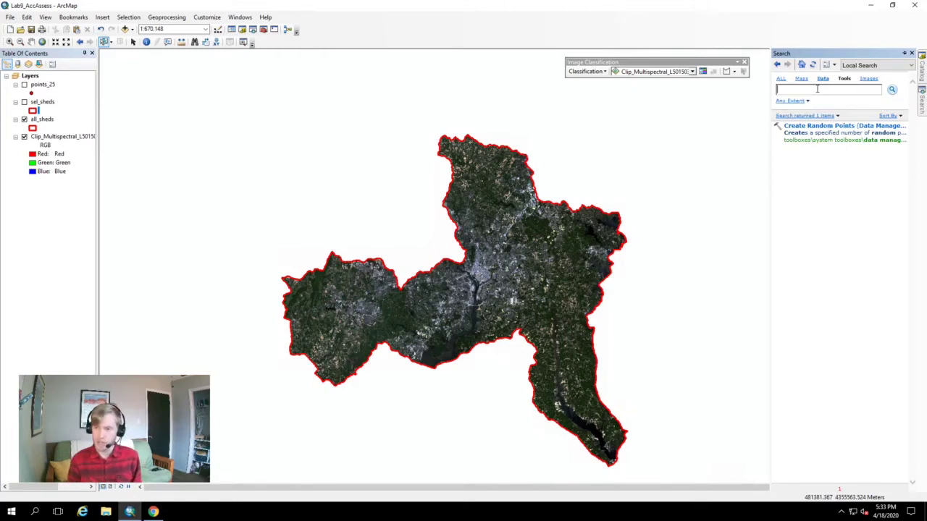
type("cre")
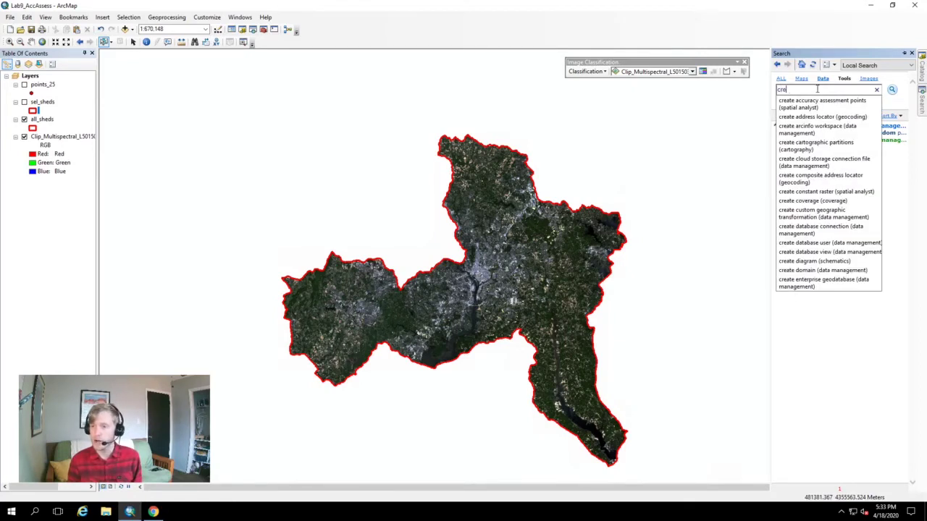
type("ate random")
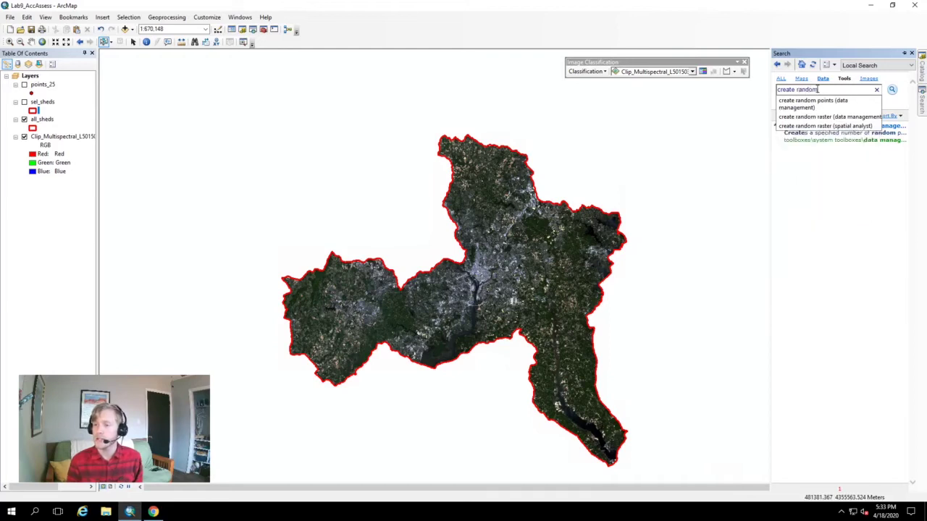
left_click(840, 103)
left_click(834, 130)
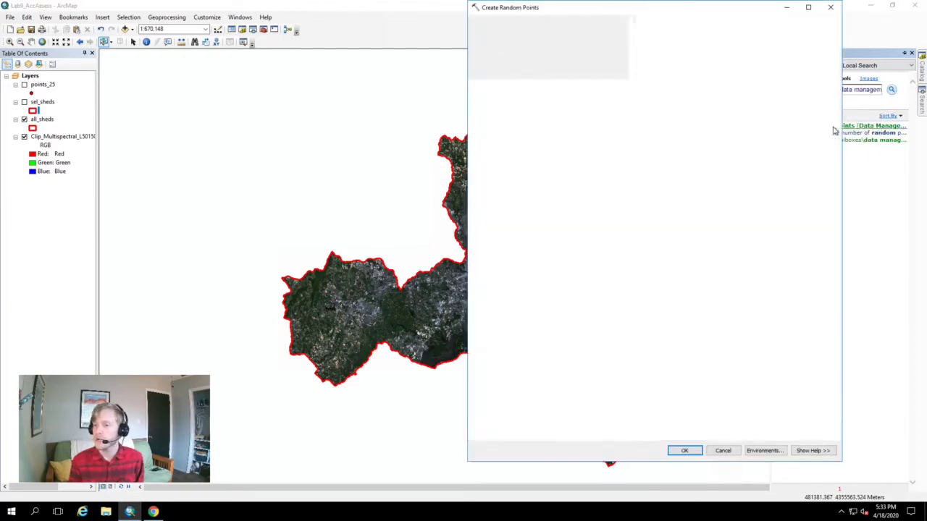
left_click(829, 8)
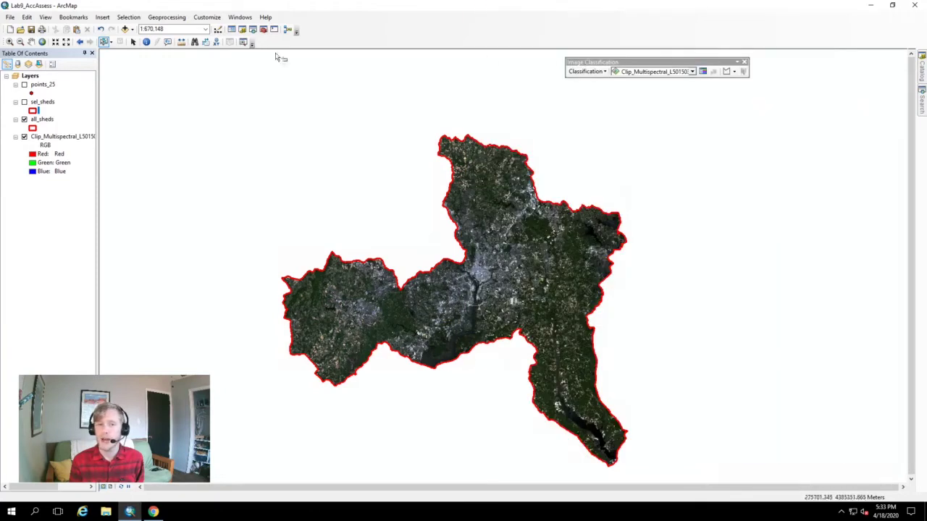
left_click(214, 17)
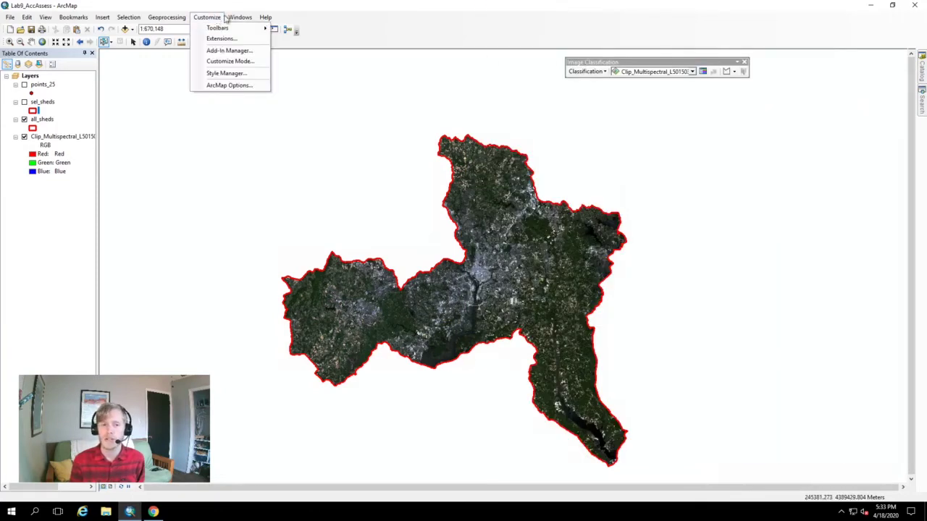
mouse_move(229, 19)
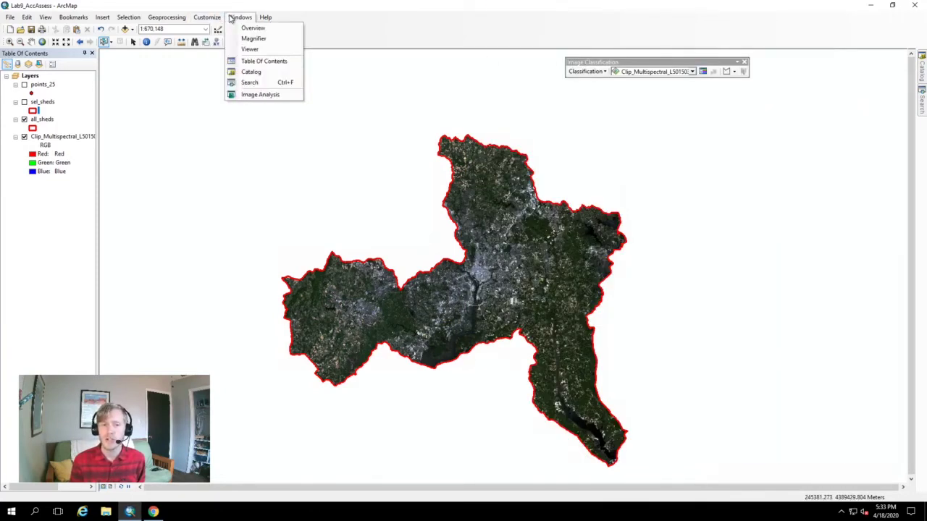
left_click(247, 82)
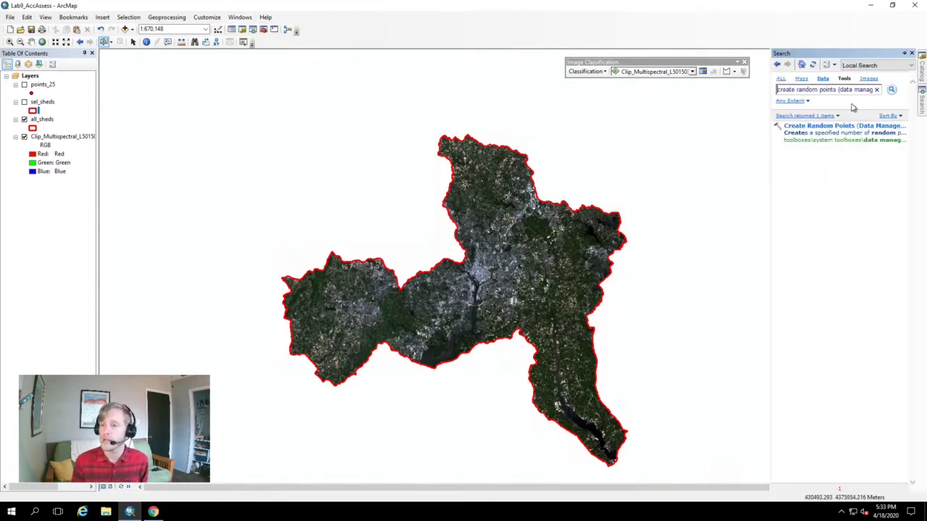
Turn the points_25 layer back on to show its red random points
left_click(25, 86)
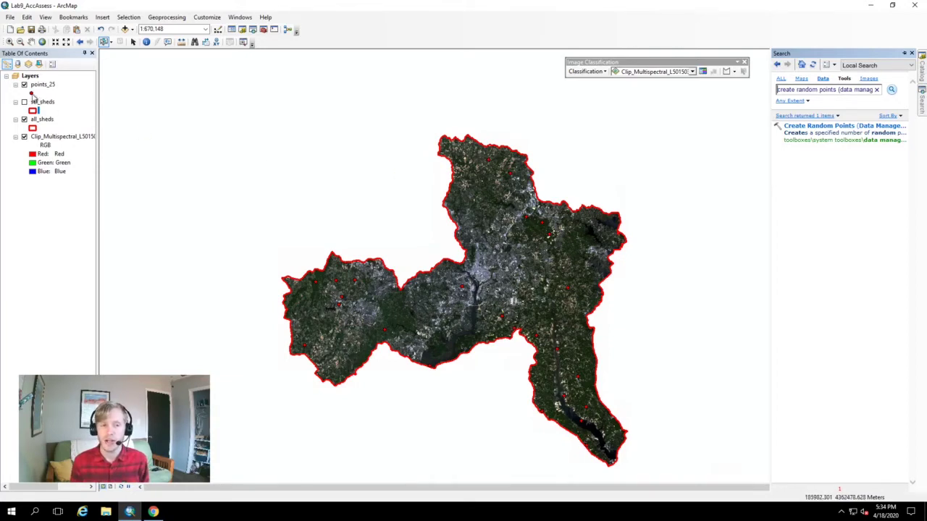
left_click(31, 93)
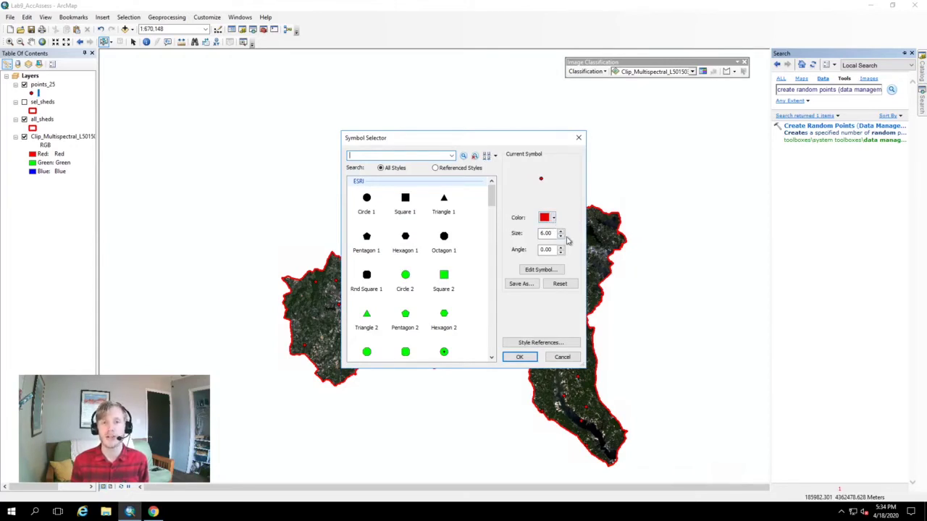
Close the points_25 symbol settings and return from the Step 2 instructions to ArcMap
left_click(579, 140)
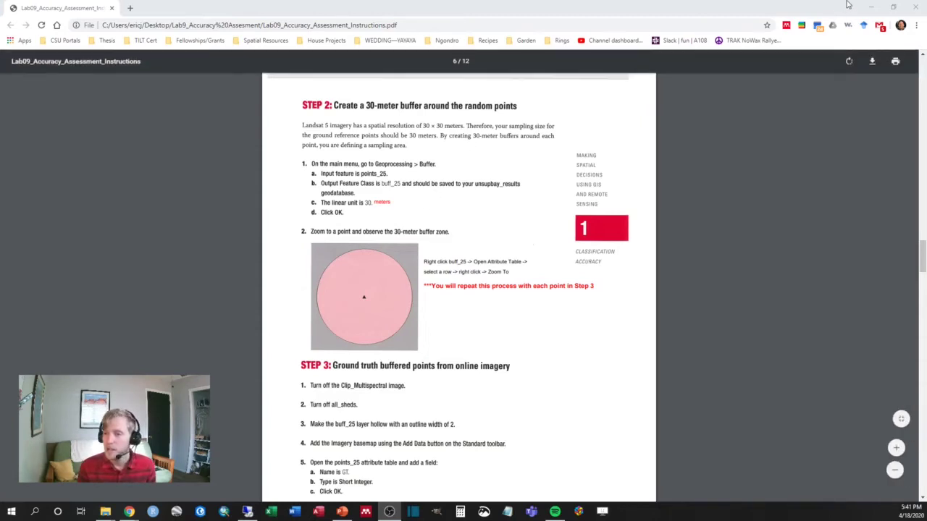
left_click(867, 9)
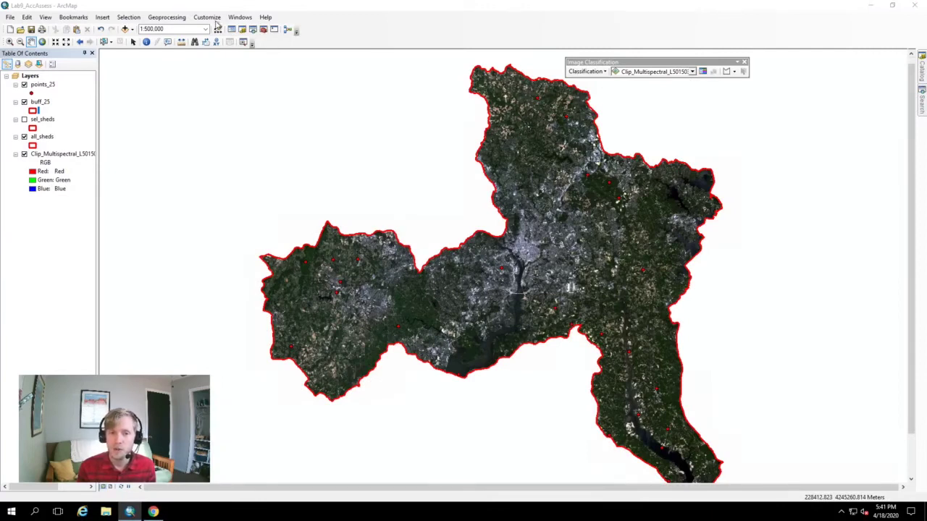
left_click(178, 17)
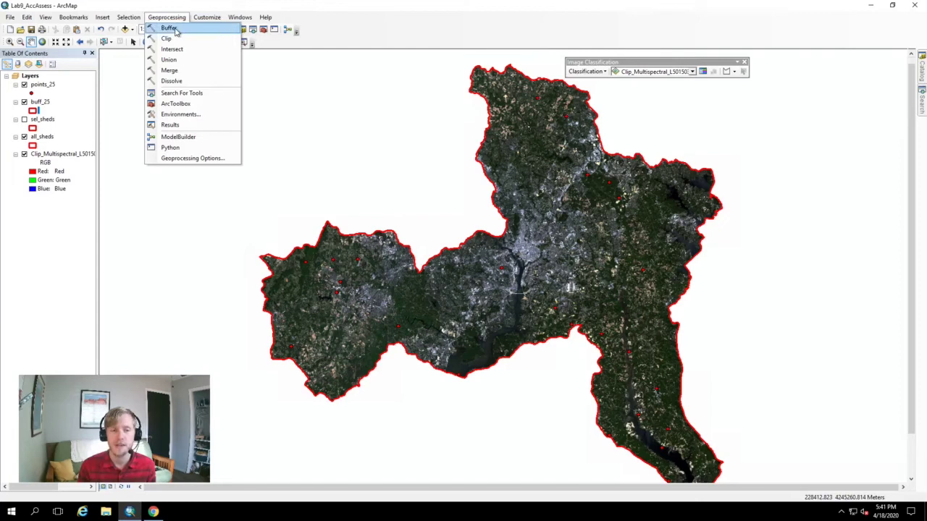
left_click(172, 29)
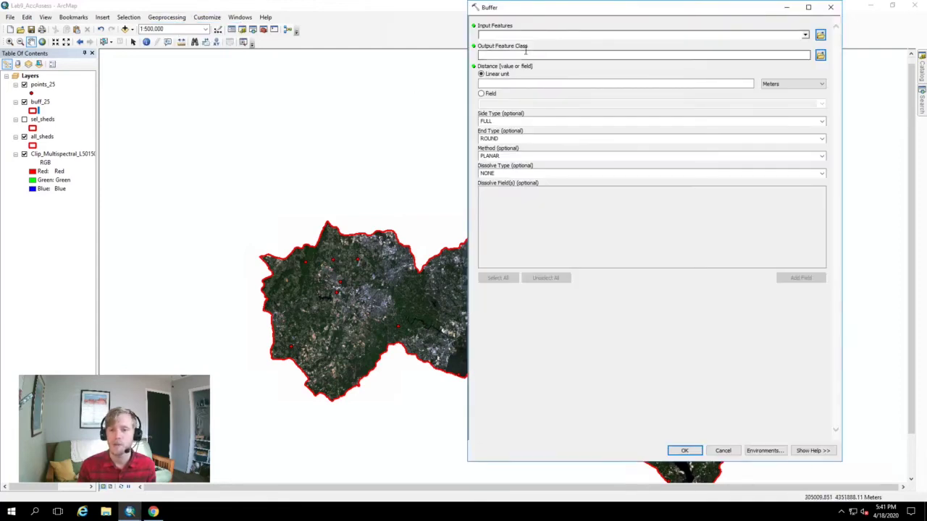
left_click(830, 7)
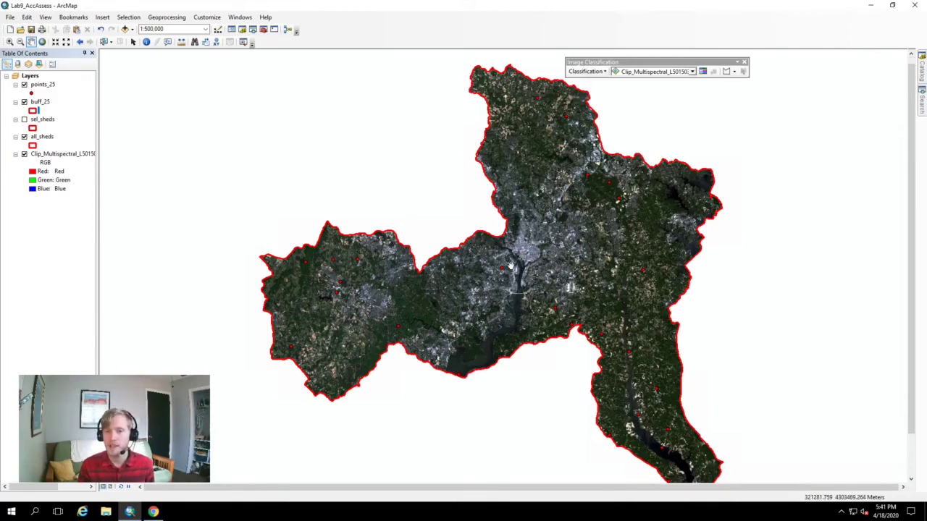
Zoom in on a single red random point to about 1:2,000 to inspect its buffer ring
scroll(510, 269, "up", 5)
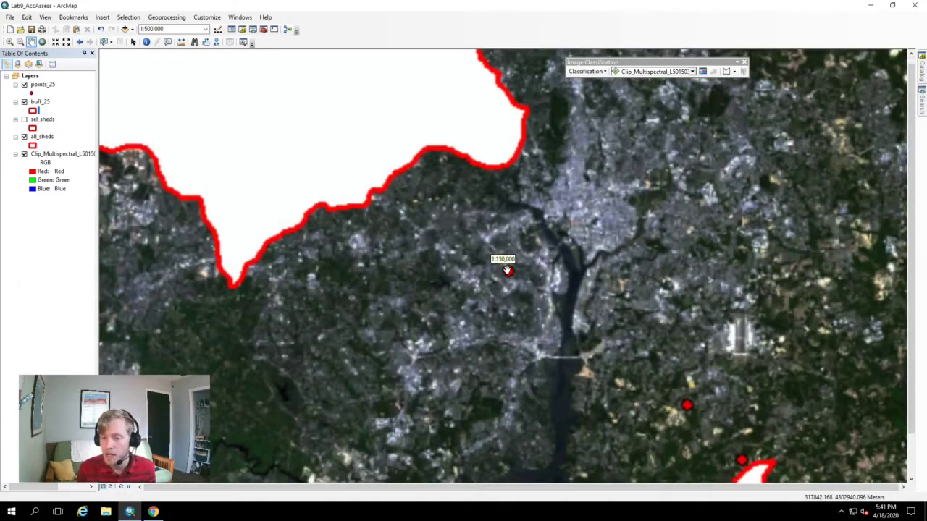
scroll(509, 270, "up", 3)
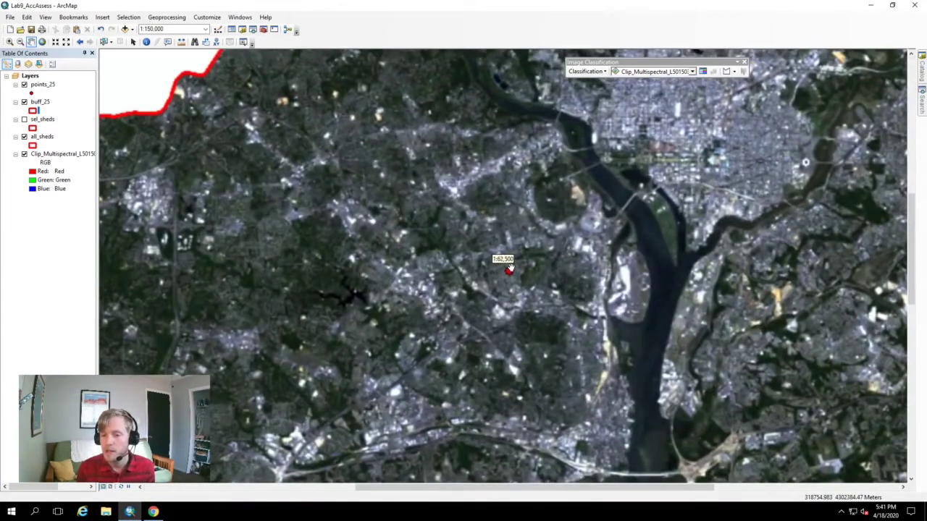
scroll(509, 270, "up", 10)
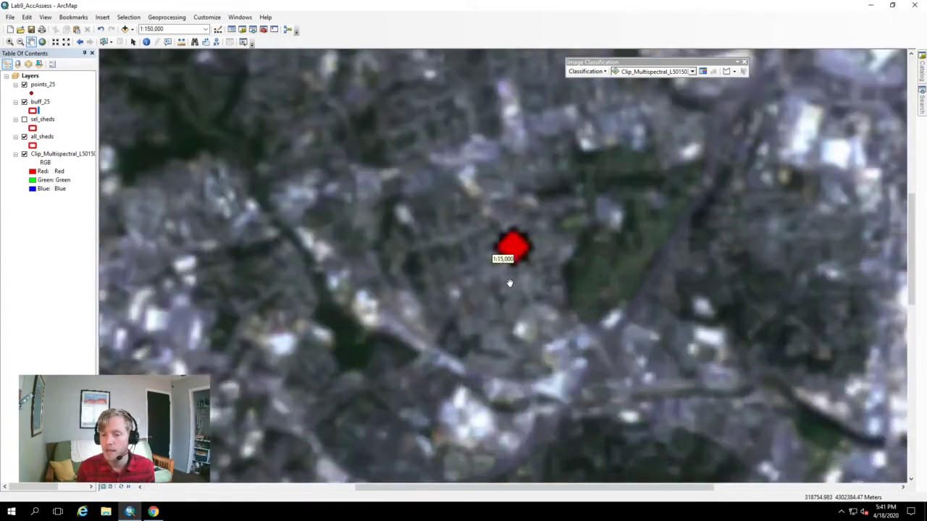
scroll(523, 112, "up", 4)
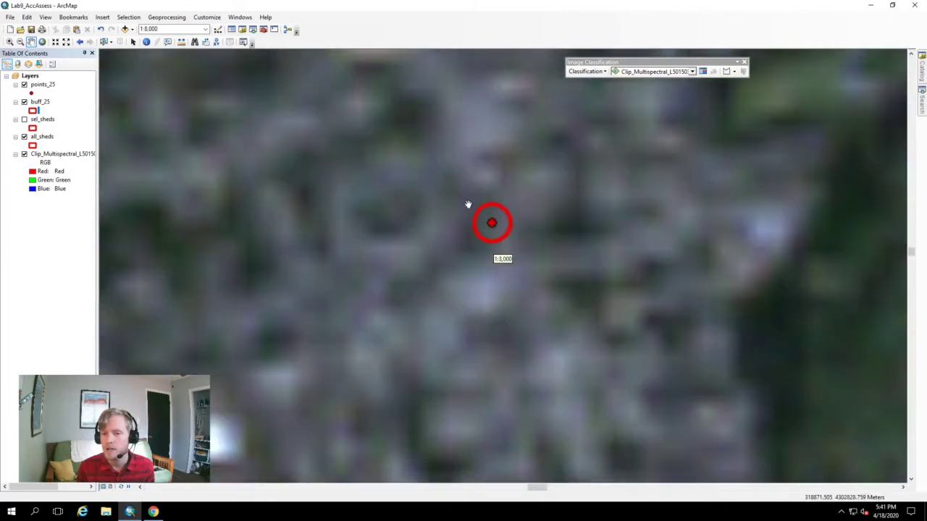
scroll(493, 221, "up", 1)
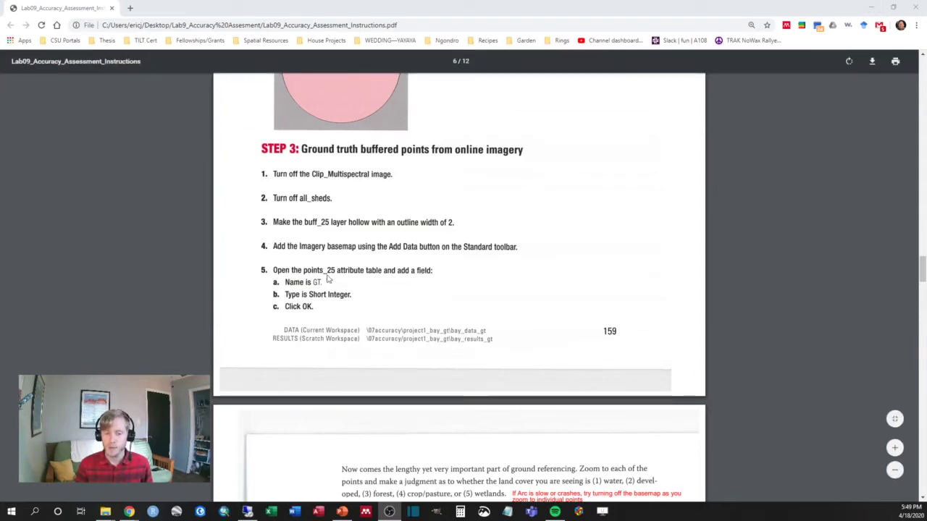
Check the buff_25 attribute table options without adding a field, then return to the instructions
left_click(869, 9)
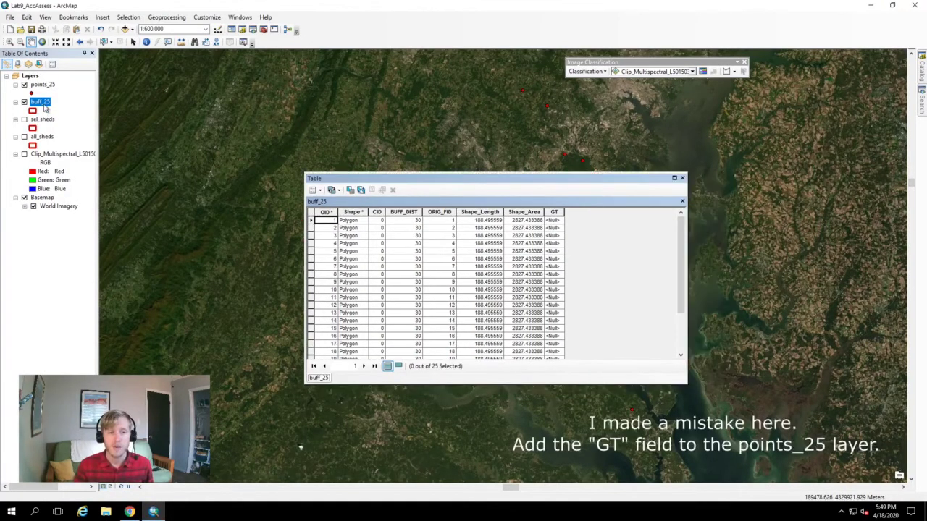
right_click(45, 107)
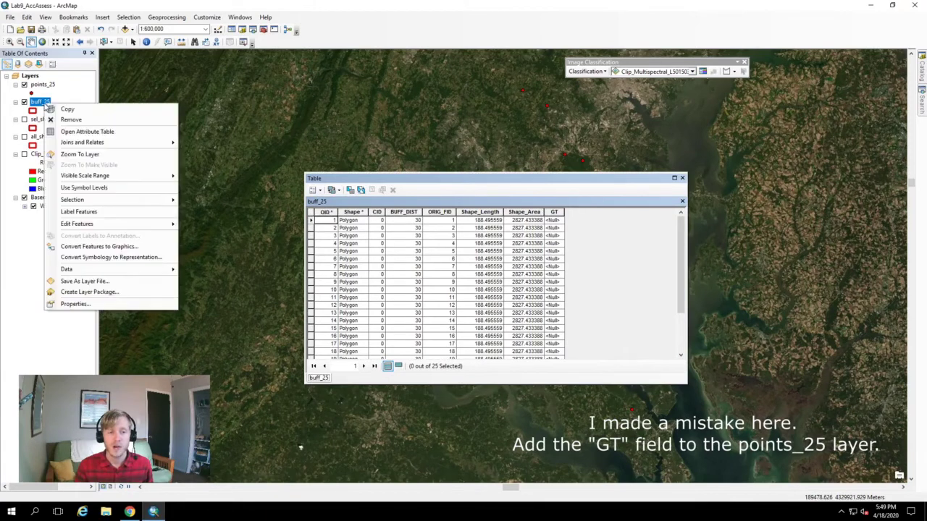
left_click(464, 180)
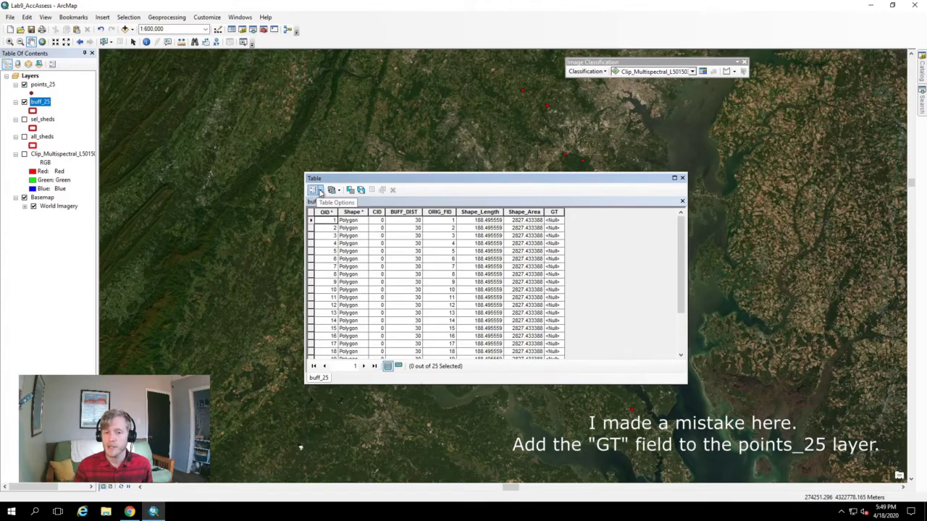
left_click(317, 190)
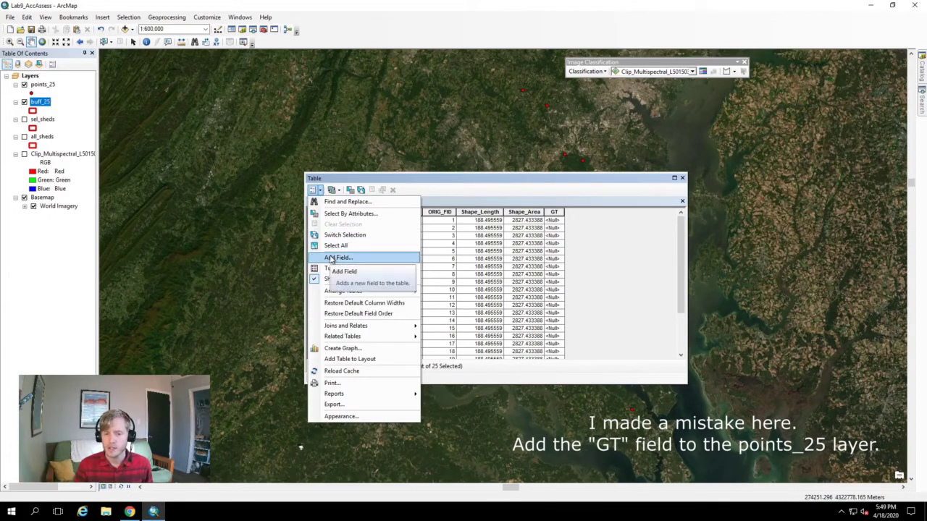
left_click(487, 182)
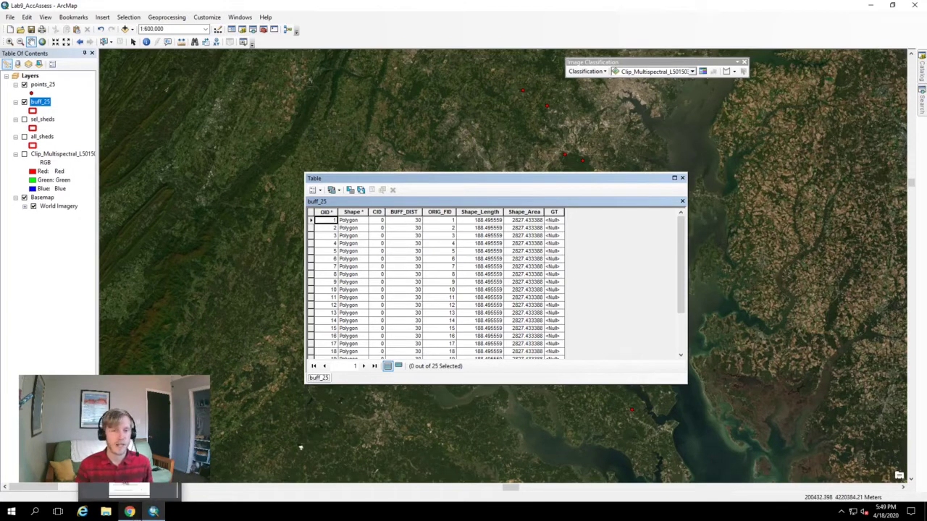
left_click(129, 512)
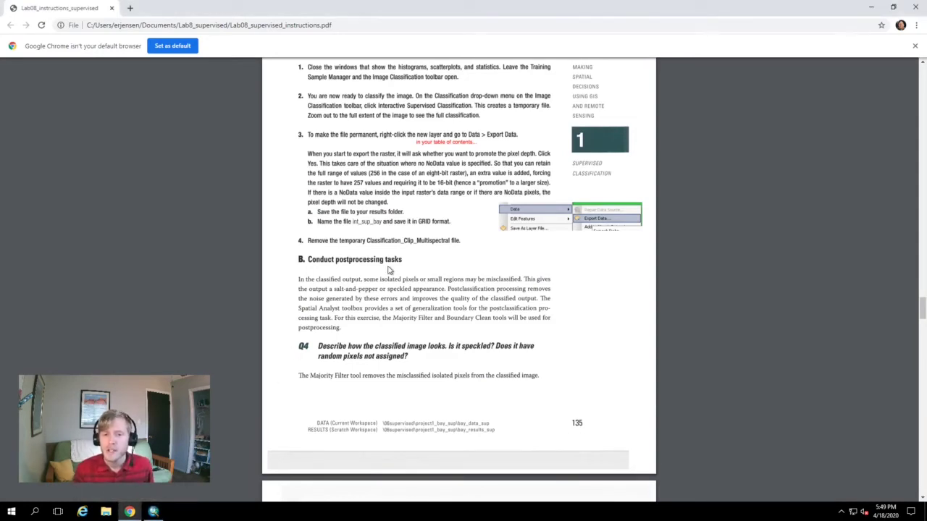
Set aside the Lab 8 PDF and scroll the Lab 9 instructions to step 6, page 7
scroll(389, 270, "up", 3)
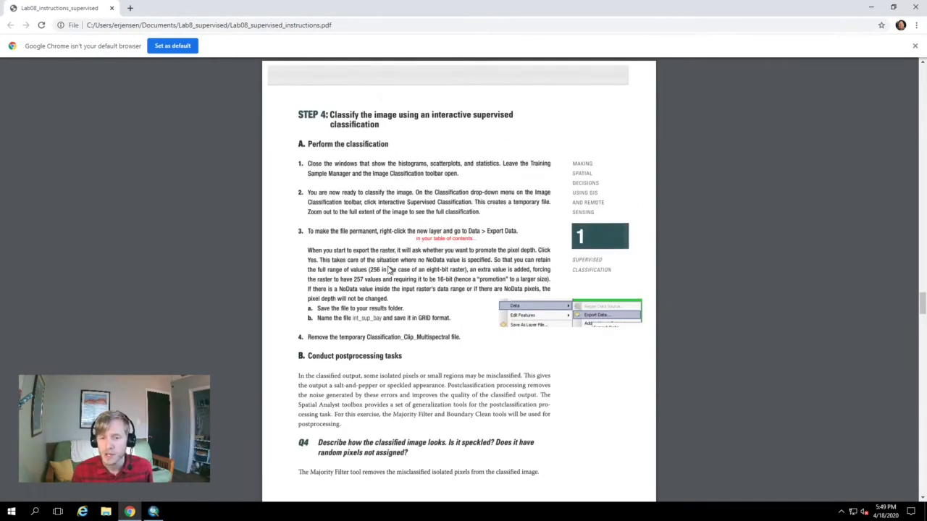
left_click(871, 7)
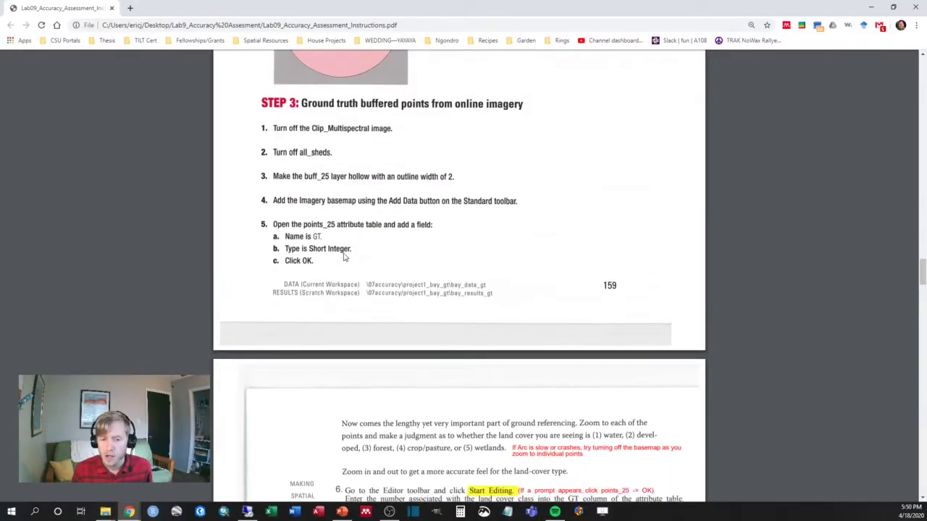
scroll(344, 257, "down", 2)
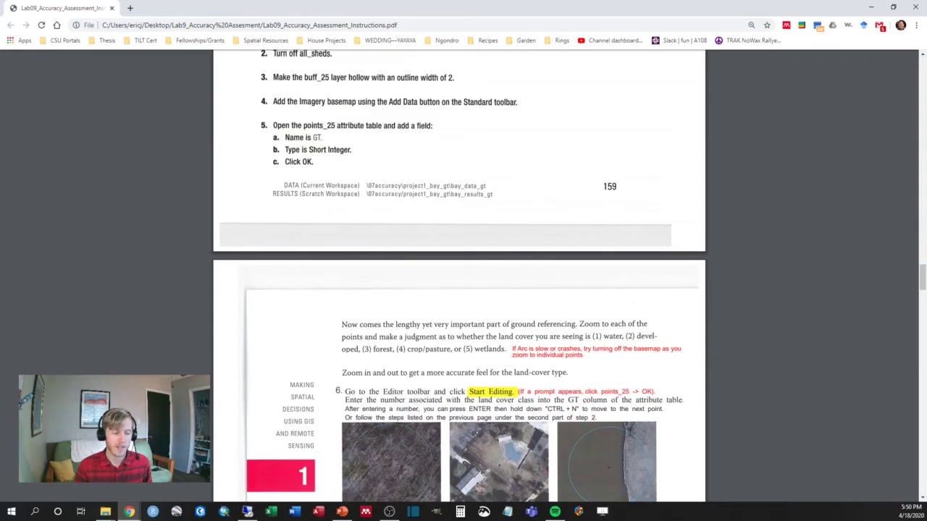
scroll(459, 290, "down", 2)
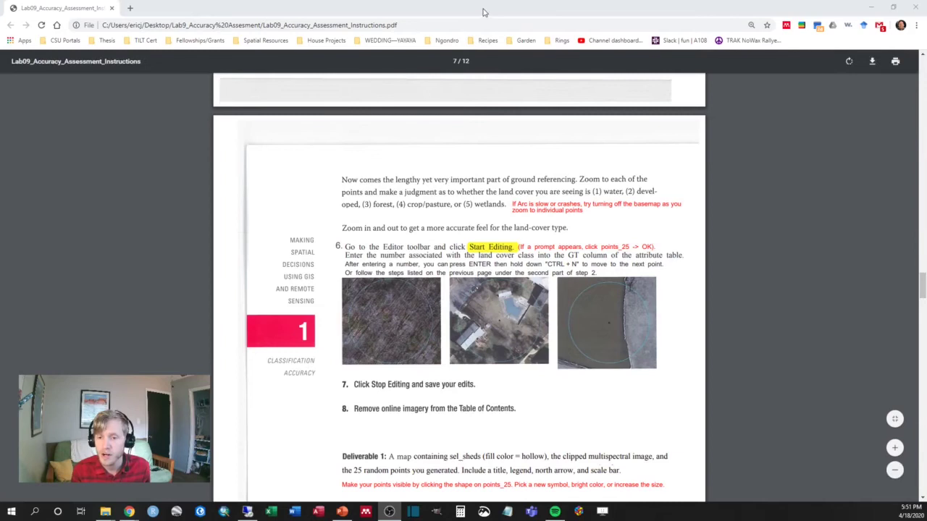
Enable the Editor toolbar and start editing buff_25, continuing past the spatial reference warning
left_click_drag(479, 11, 1, 250)
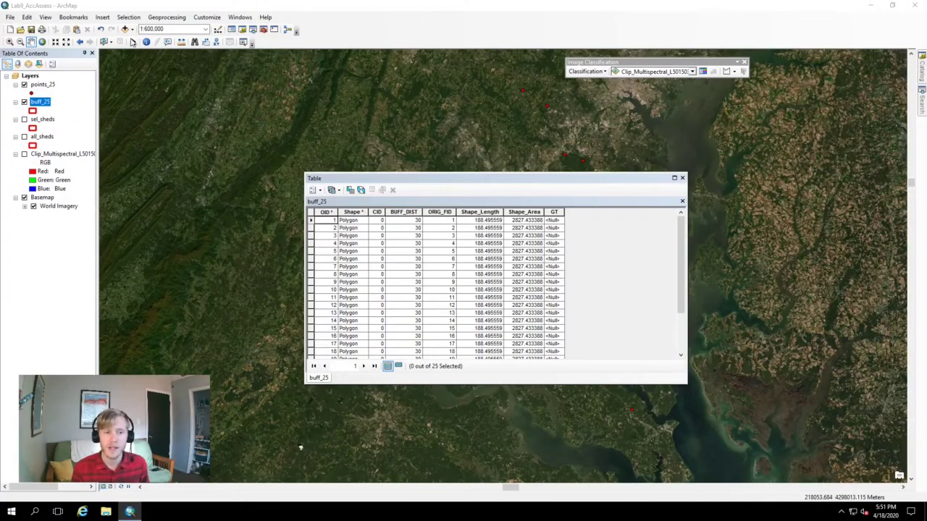
right_click(322, 33)
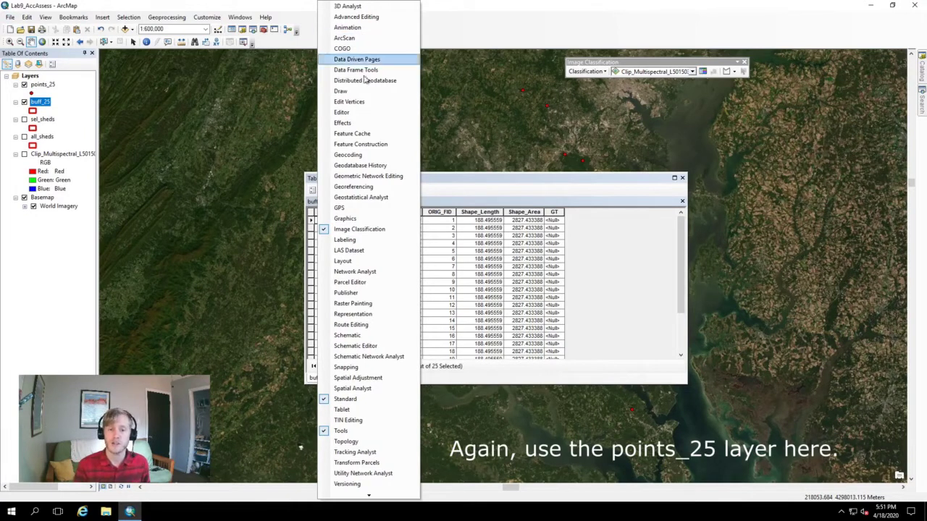
left_click(363, 114)
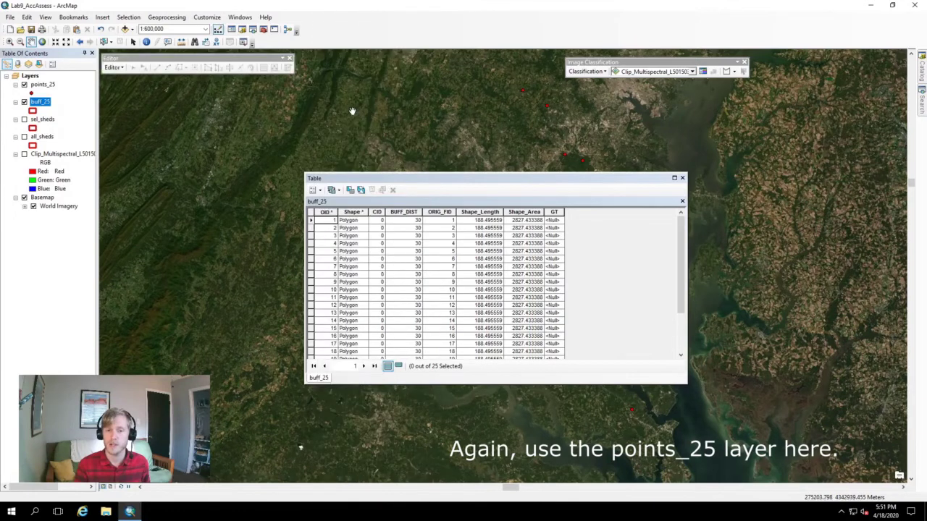
left_click(114, 68)
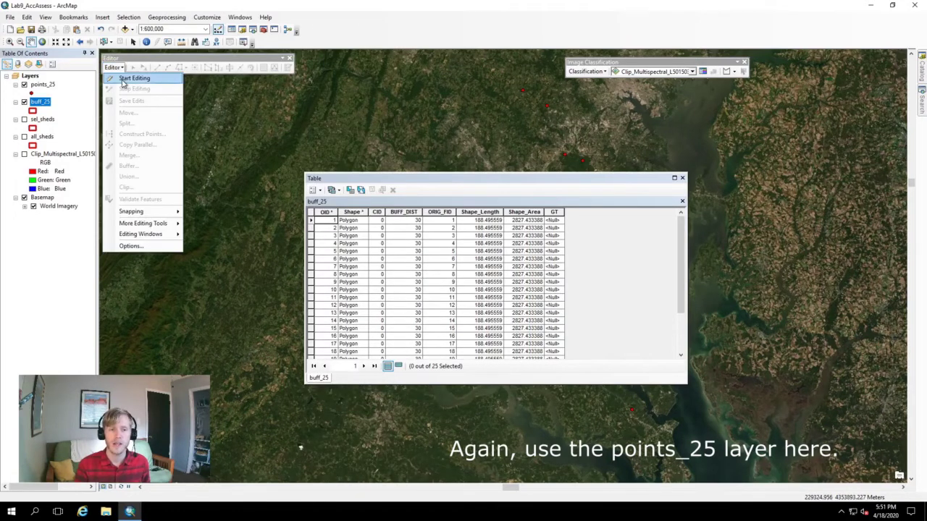
left_click(134, 79)
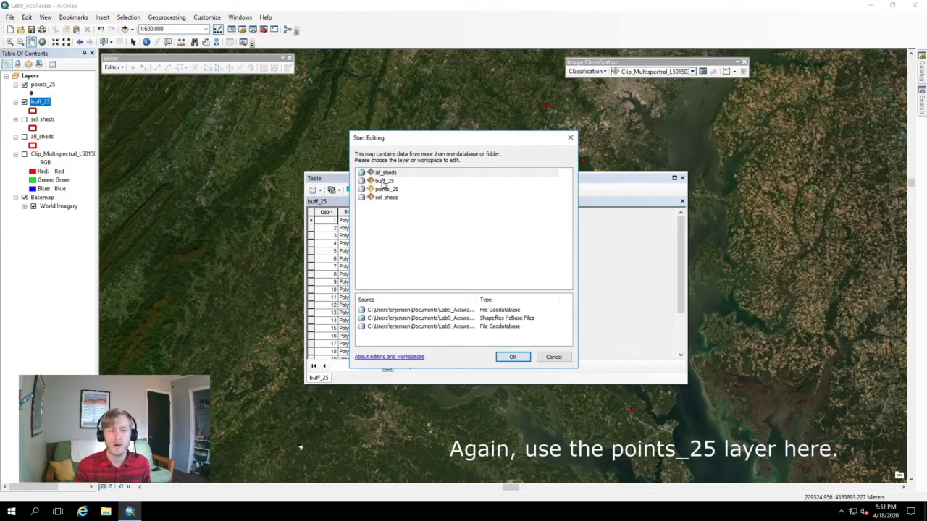
left_click(382, 183)
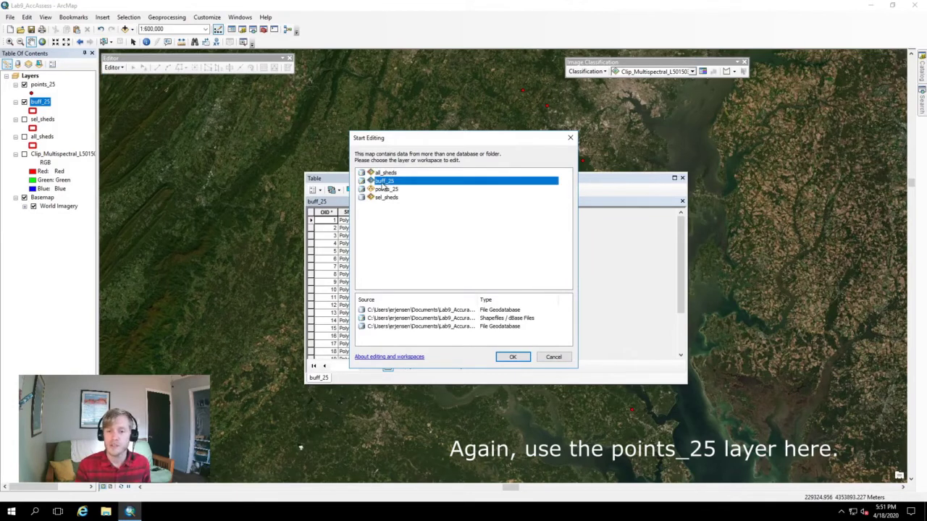
left_click(512, 357)
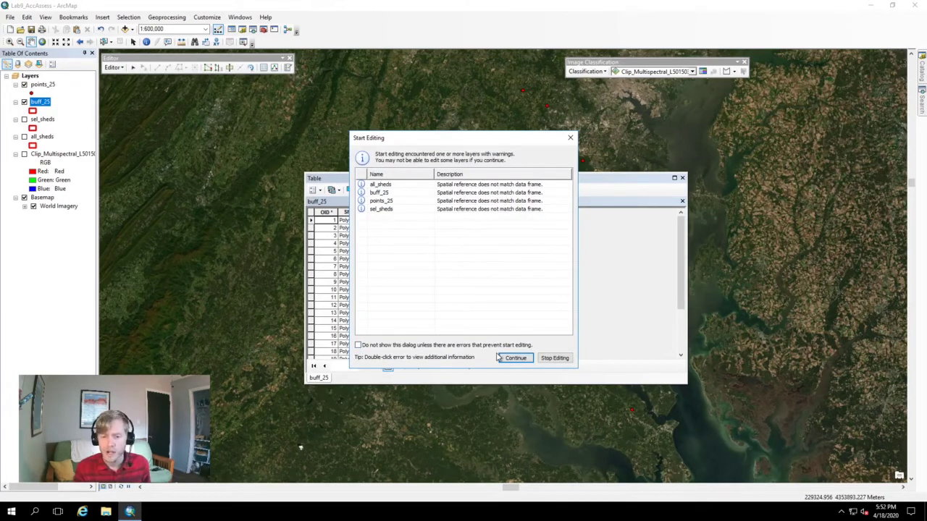
left_click(514, 358)
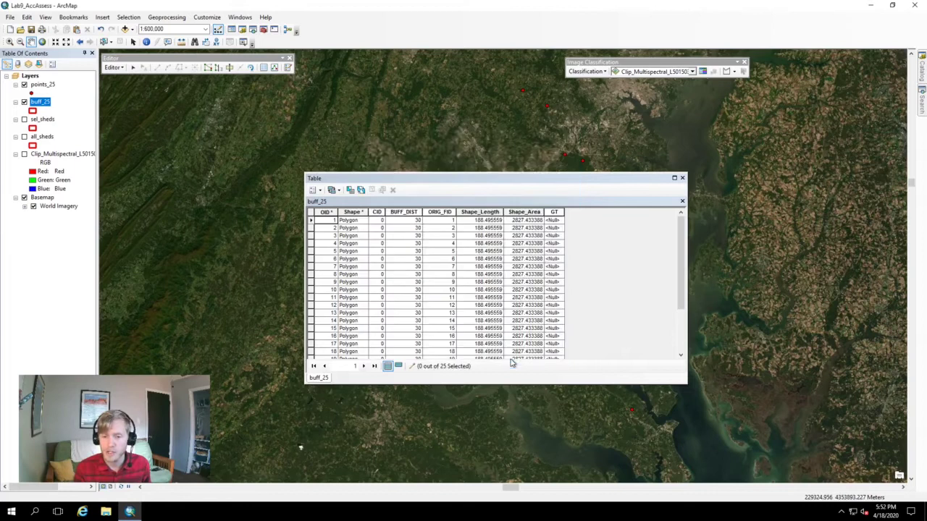
left_click(554, 220)
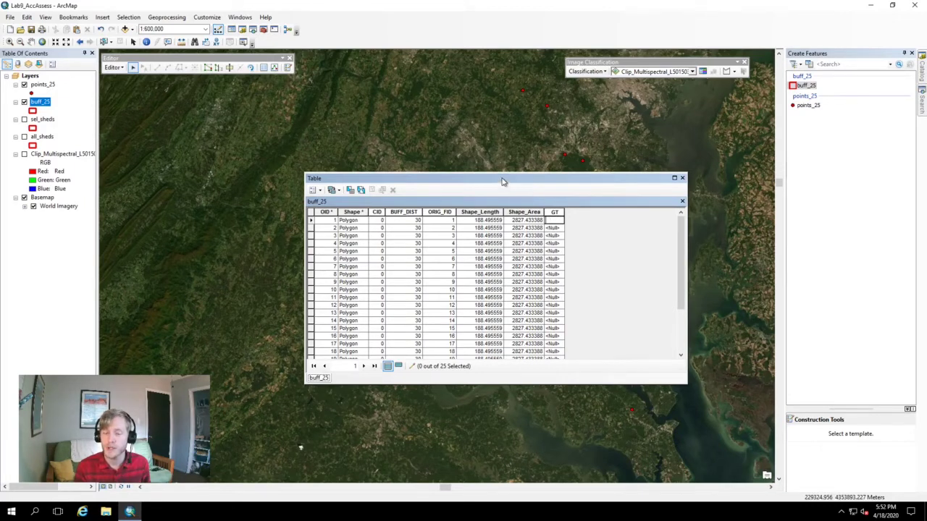
Dock the buff_25 attribute table below the map so its empty GT column is visible
left_click_drag(503, 181, 462, 479)
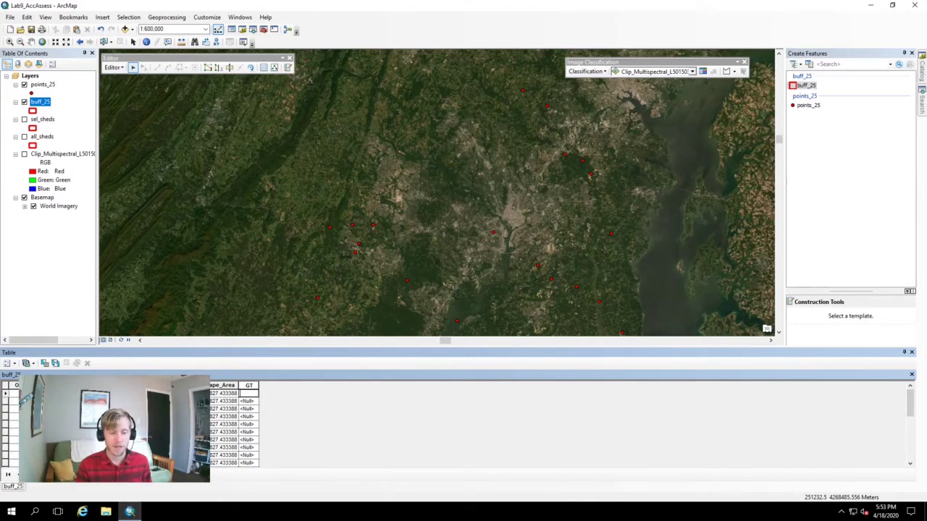
Zoom the map to the first buffer feature with the imagery basemap shown underneath
right_click(6, 395)
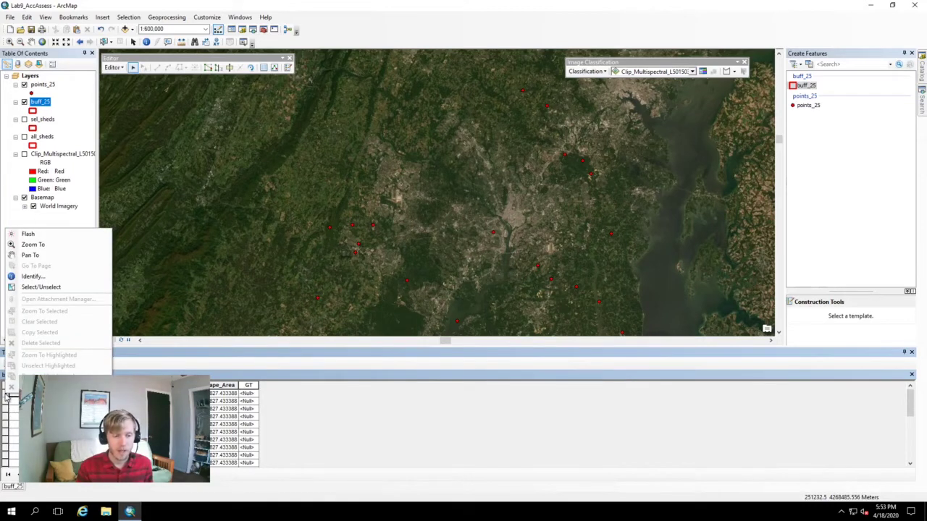
left_click(33, 246)
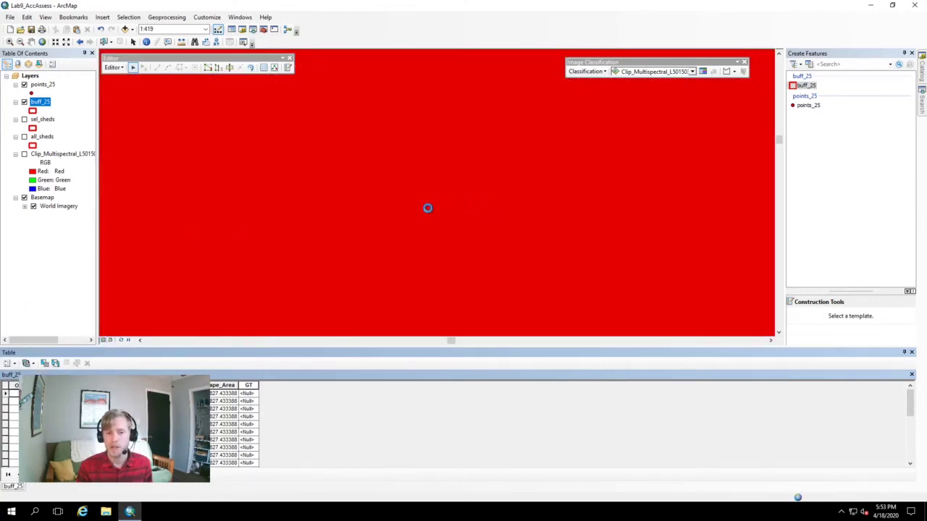
left_click(24, 197)
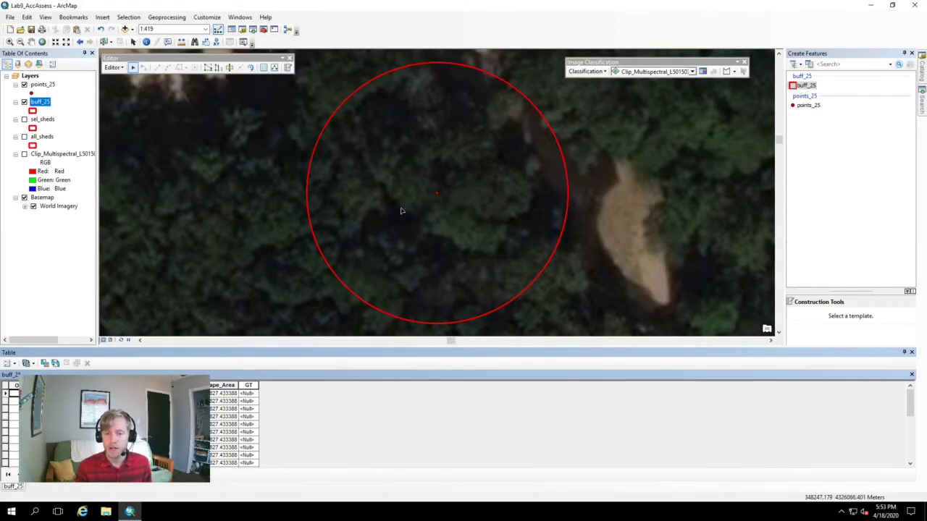
scroll(401, 209, "up", 1)
scroll(401, 210, "down", 5)
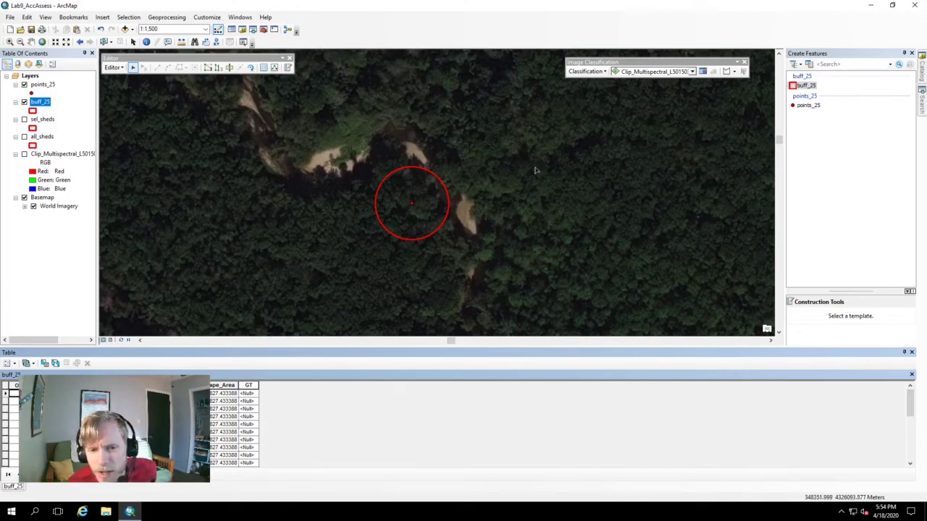
scroll(425, 207, "down", 1)
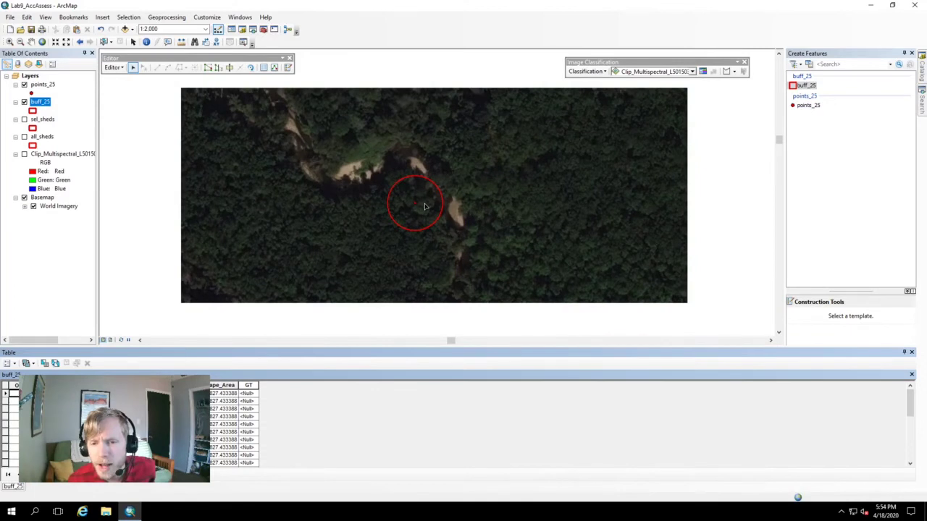
scroll(425, 207, "down", 1)
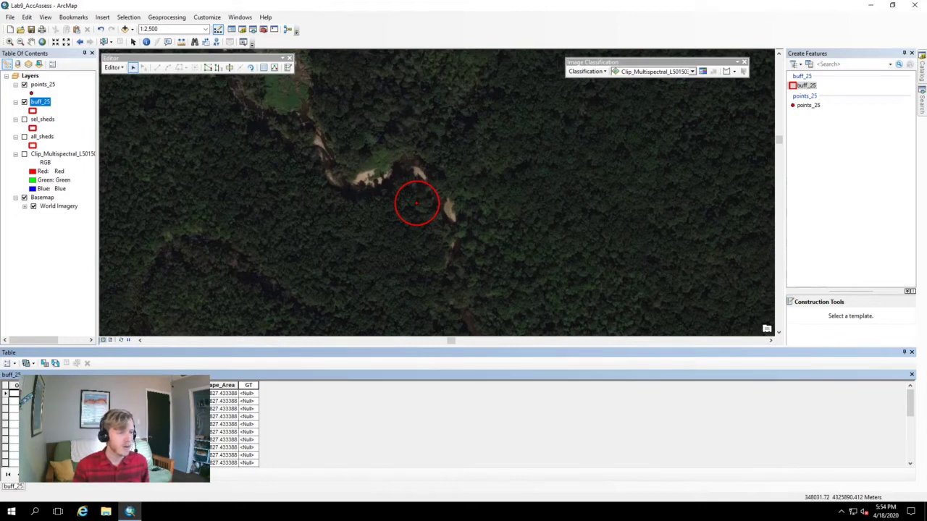
Enter 5 as the first buffer's GT class code
left_click(248, 394)
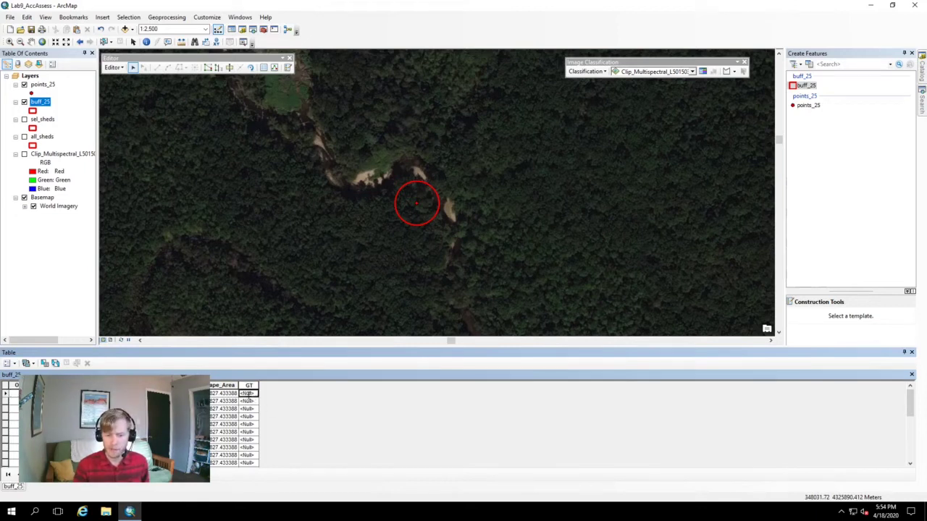
type("5")
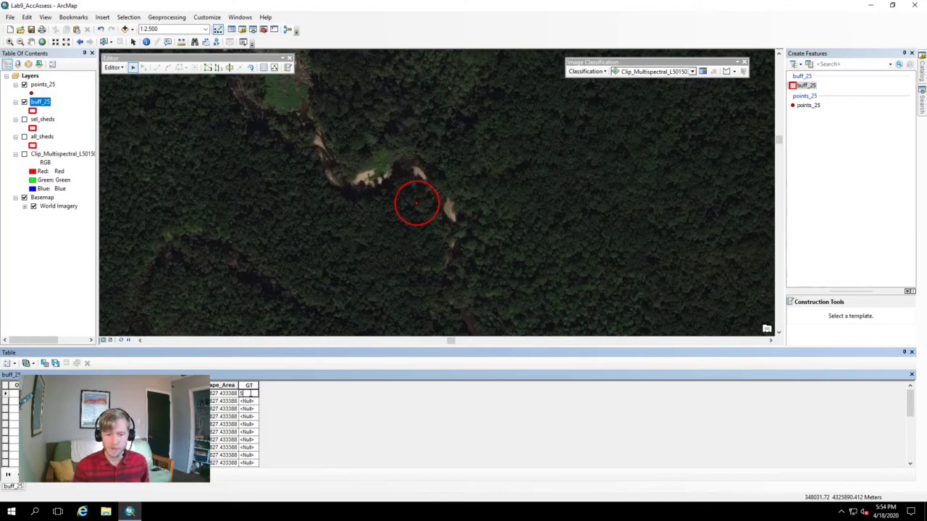
right_click(7, 403)
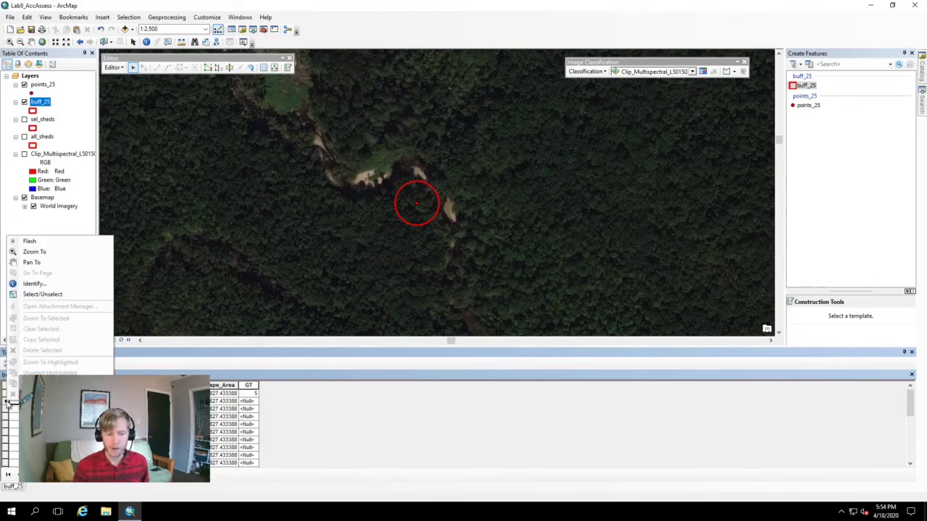
Zoom to the second buffer, record GT code 2, and overlay the multispectral raster to compare
left_click(34, 252)
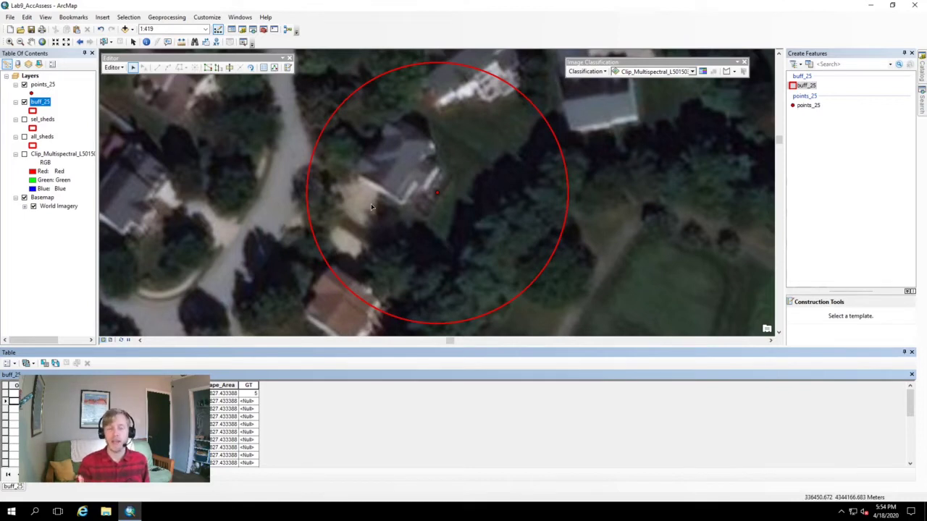
left_click(248, 401)
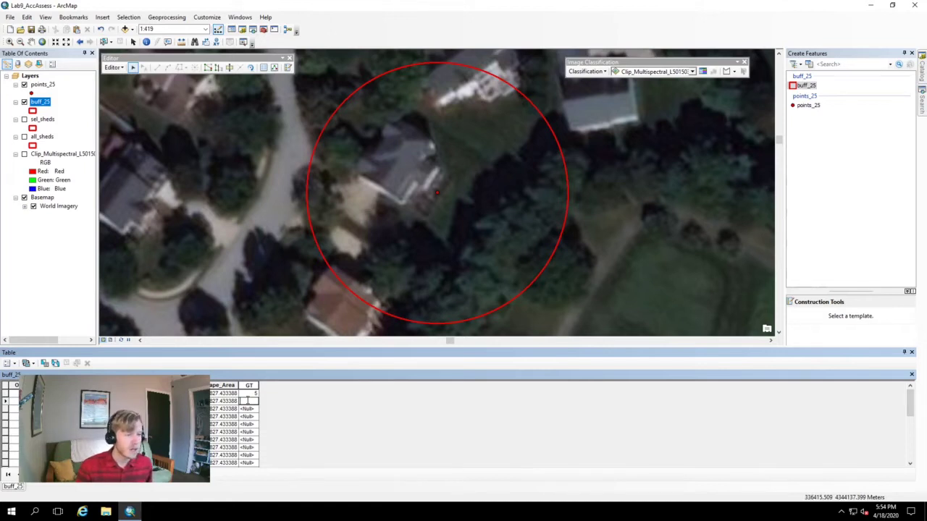
type("8")
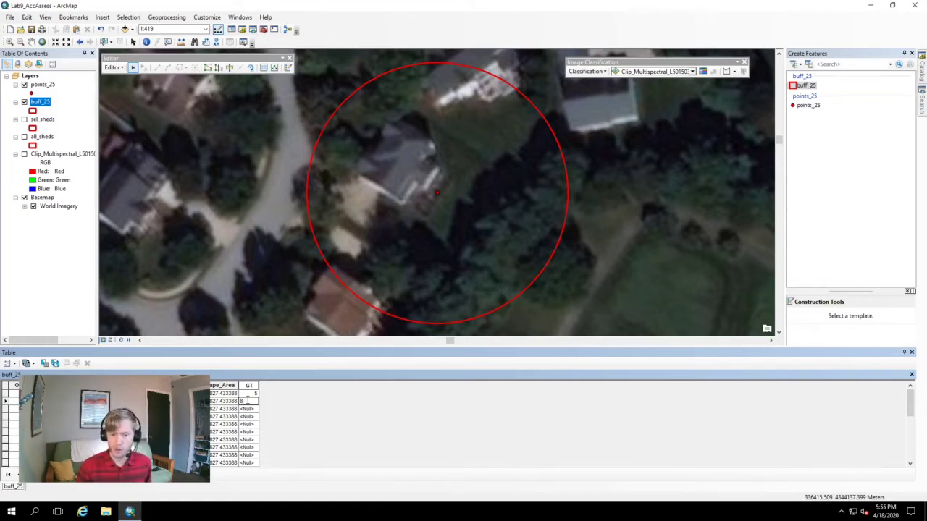
key("BackSpace")
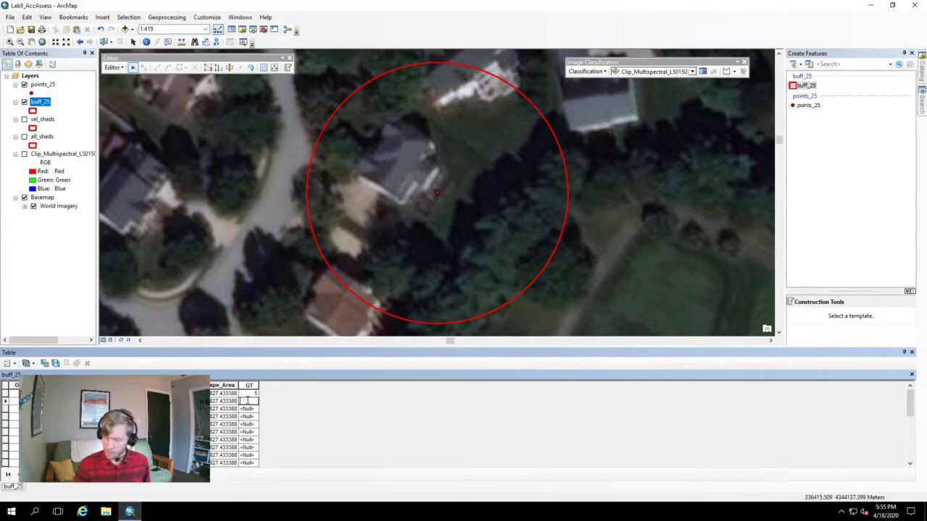
type("2")
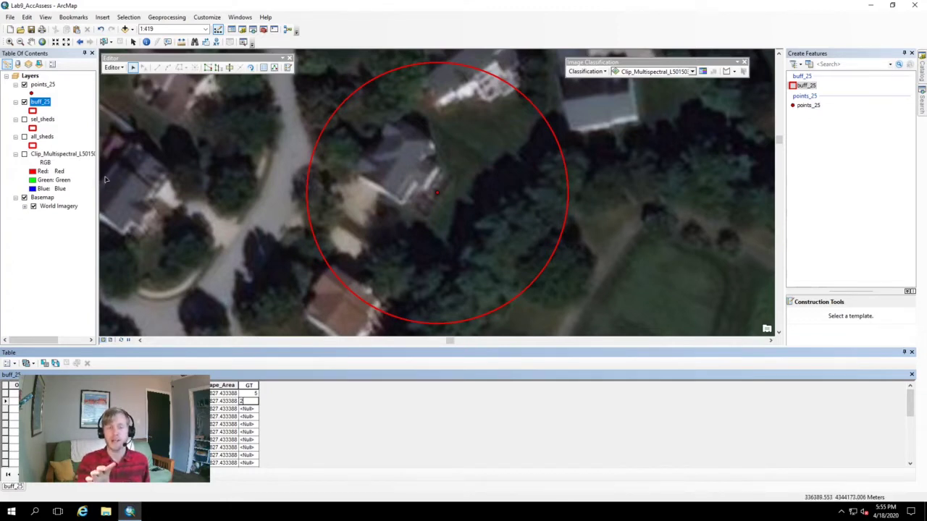
left_click(24, 155)
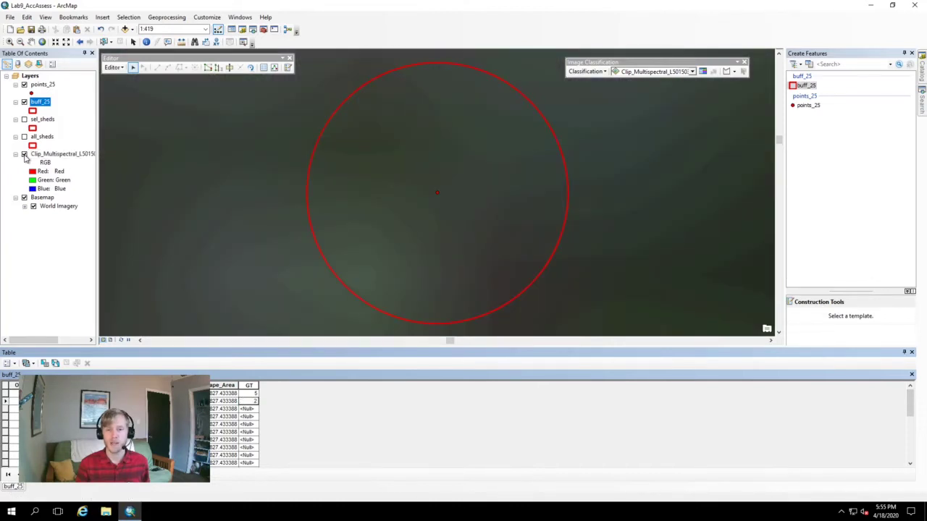
scroll(464, 200, "up", 3)
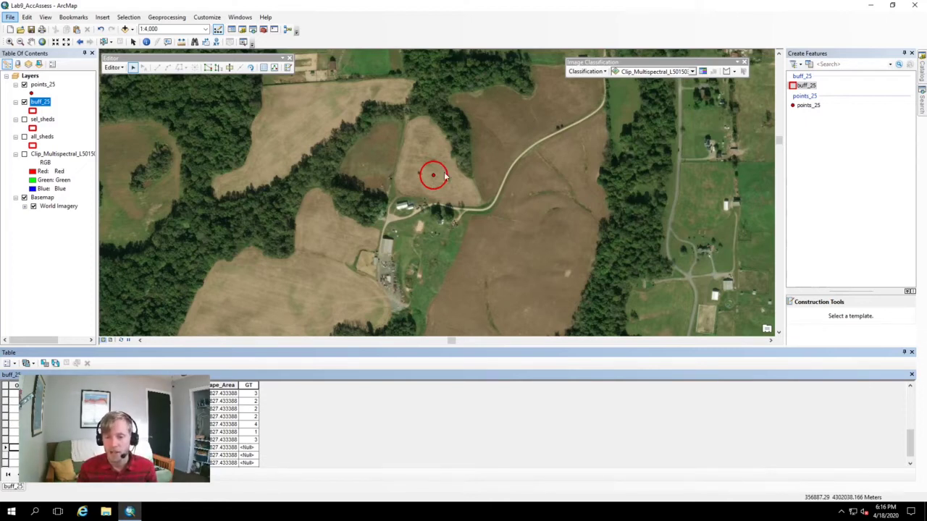
Compare the imagery with the multispectral raster, then enter GT code 3 for an empty row
left_click(25, 155)
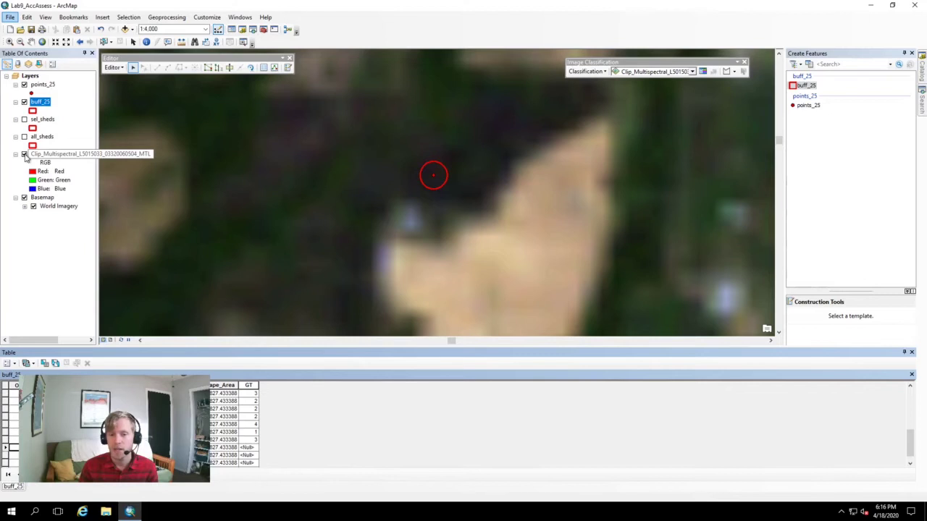
left_click(24, 155)
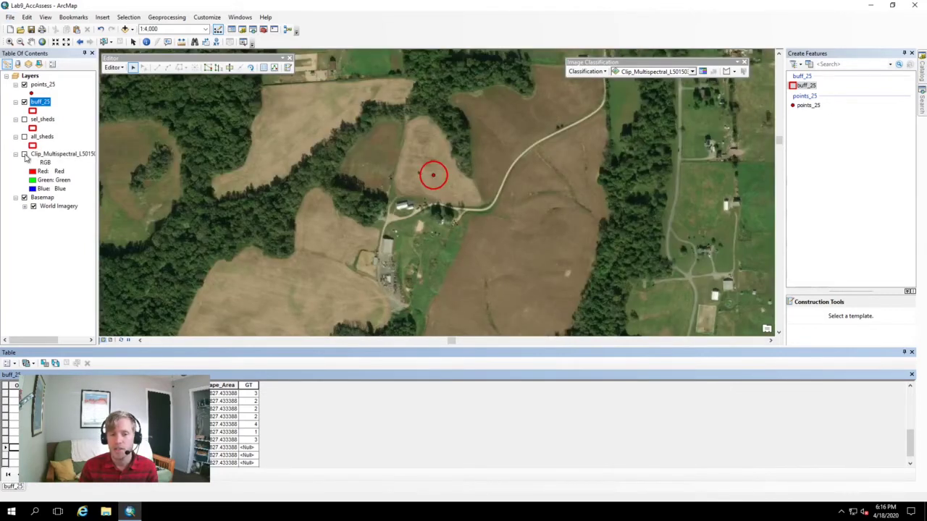
left_click(25, 155)
left_click(25, 155)
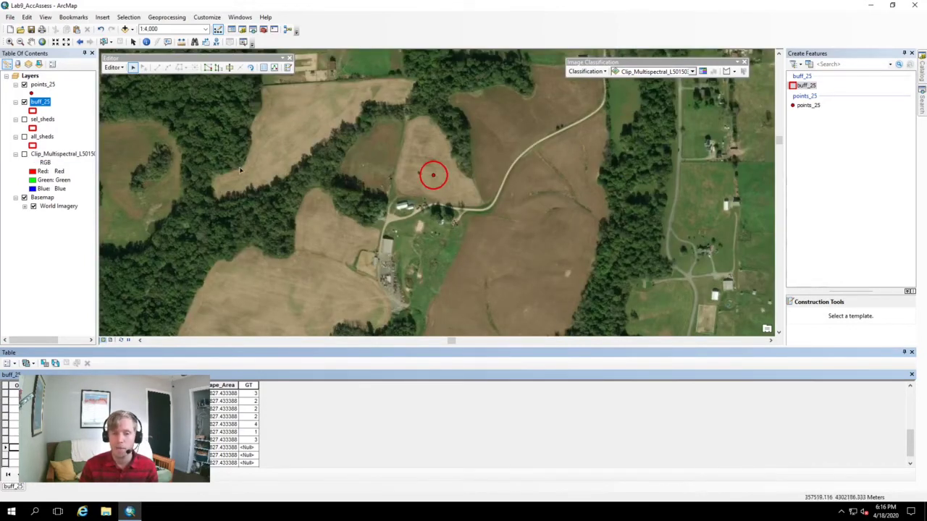
left_click(25, 155)
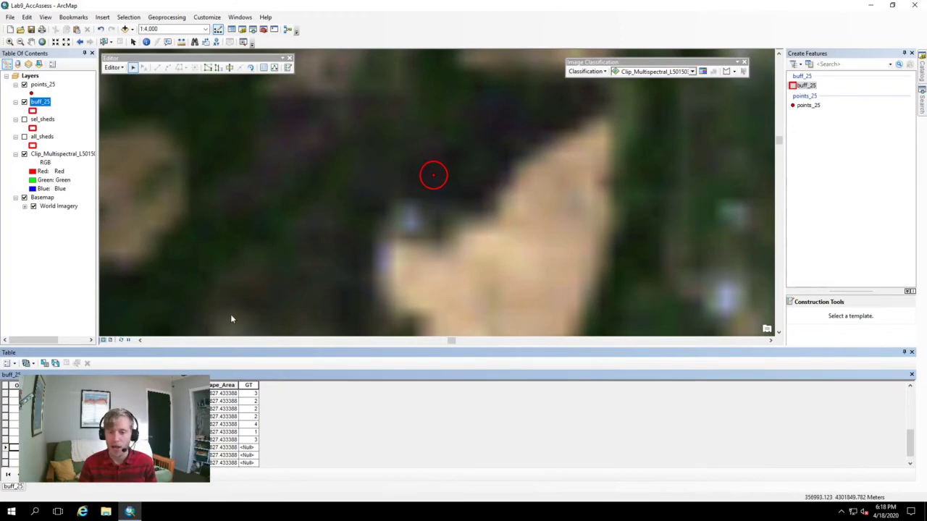
left_click(250, 448)
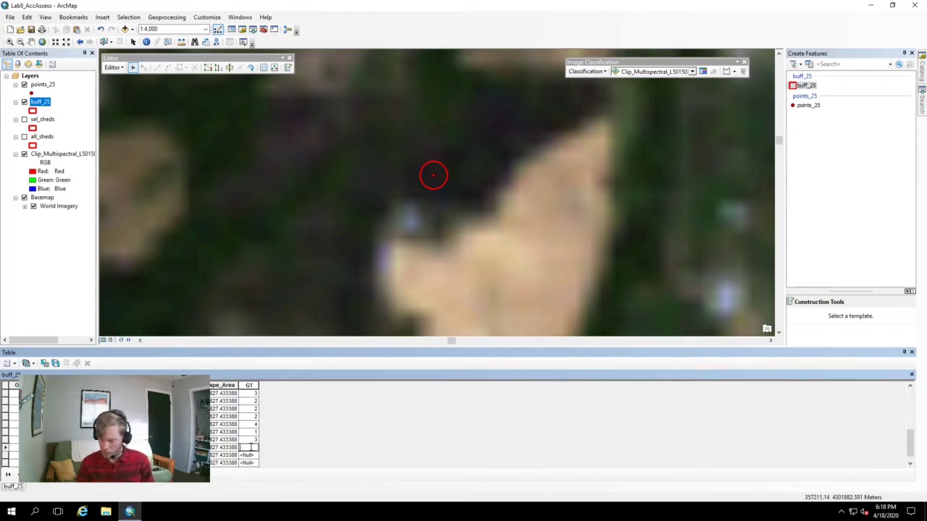
type("3")
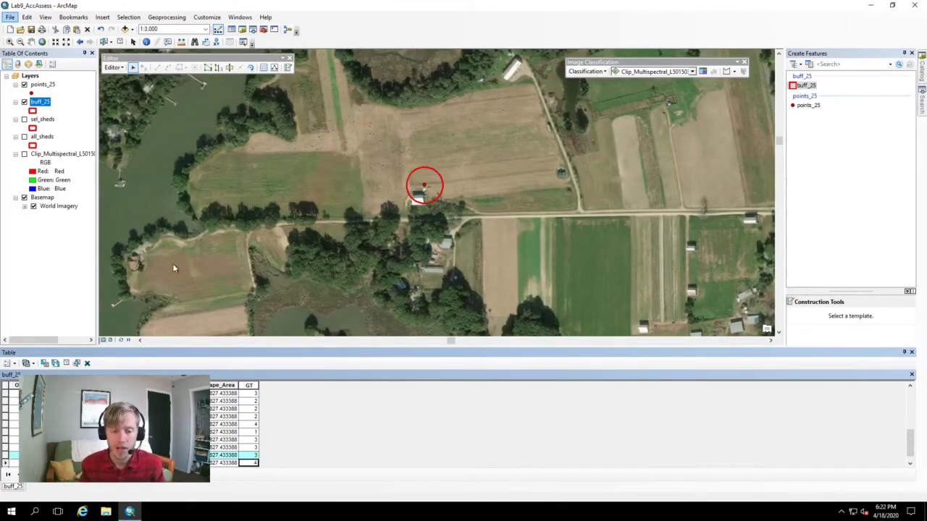
Stop the editing session and save the GT edits to buff_25
left_click(120, 68)
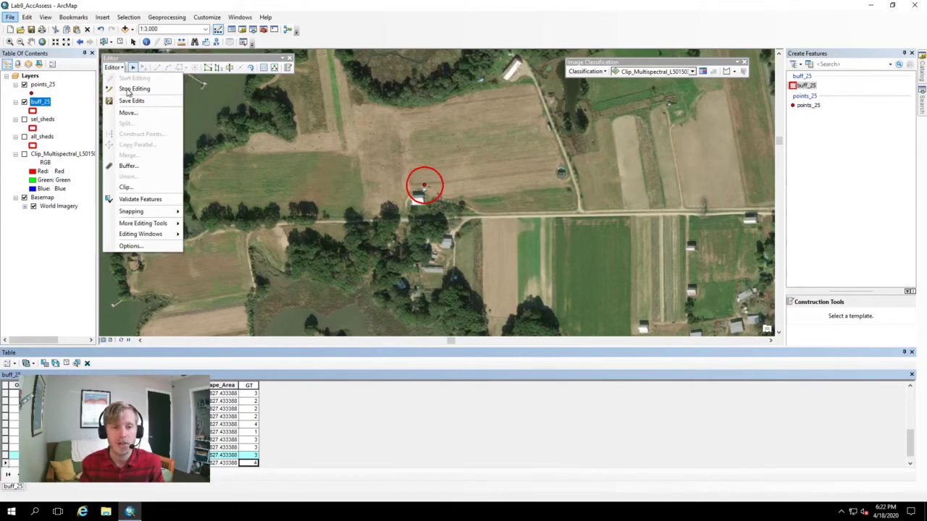
left_click(127, 89)
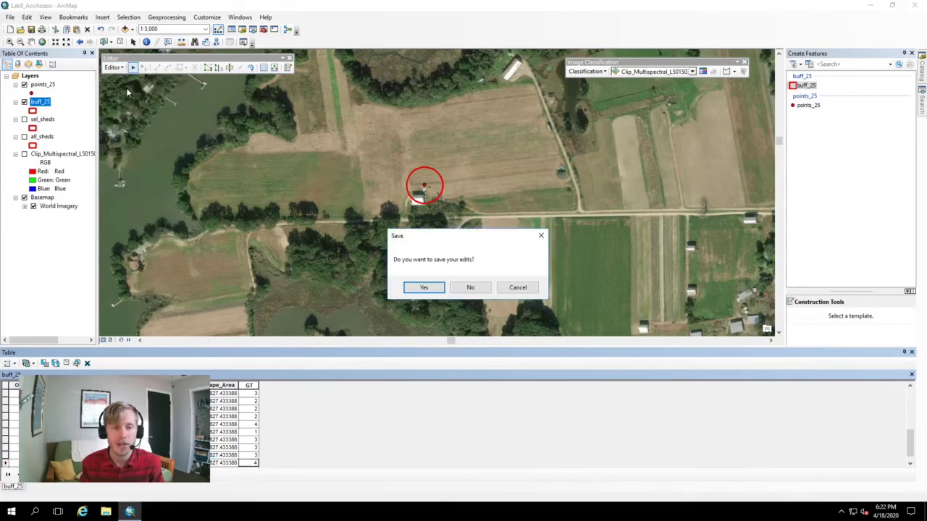
left_click(424, 287)
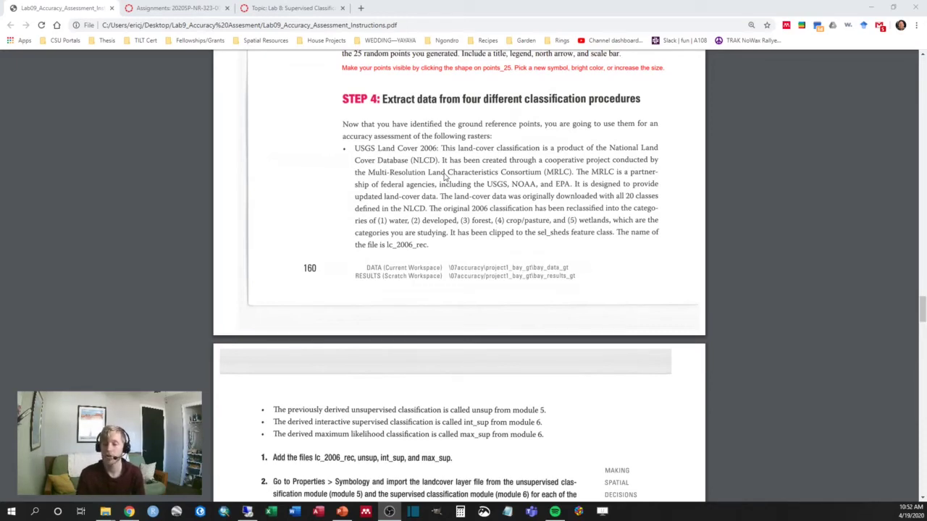
Scroll the lab PDF to step 3, Extract Values to Points, then return to ArcMap
scroll(392, 187, "down", 3)
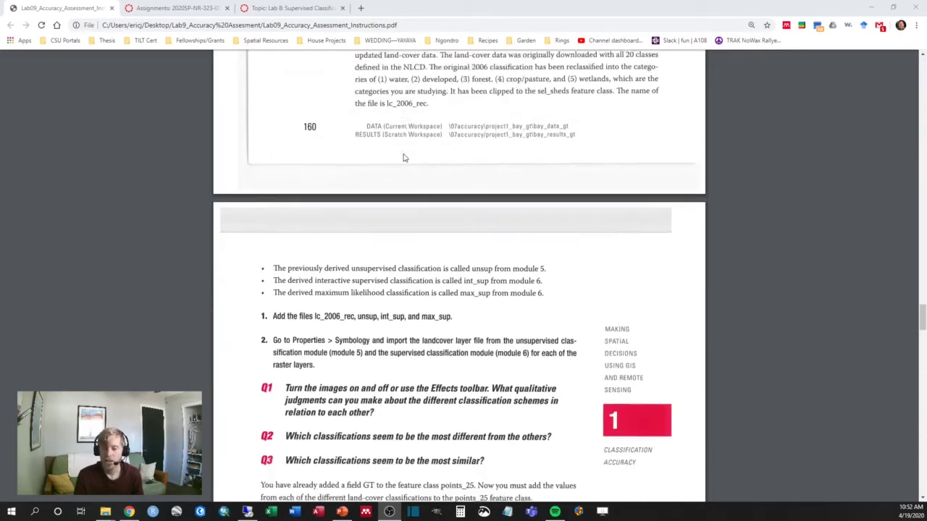
scroll(404, 158, "down", 1)
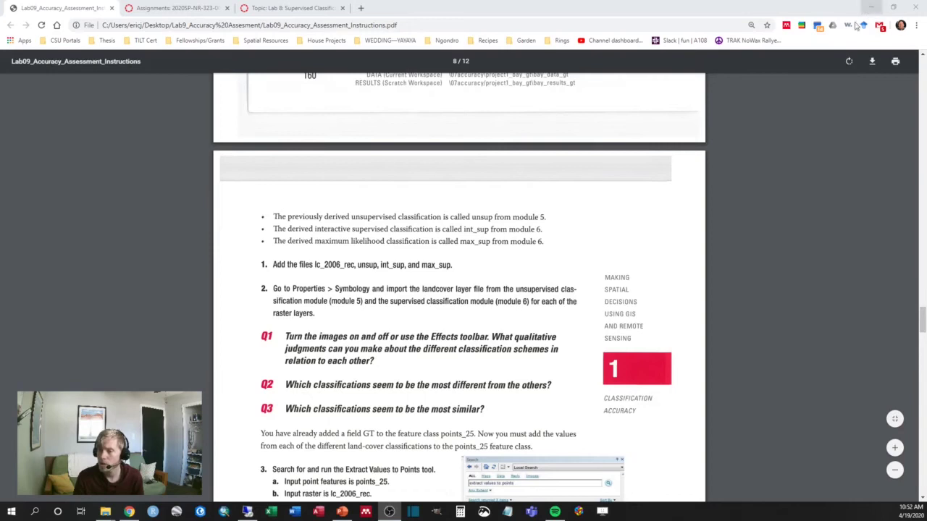
scroll(733, 121, "down", 2)
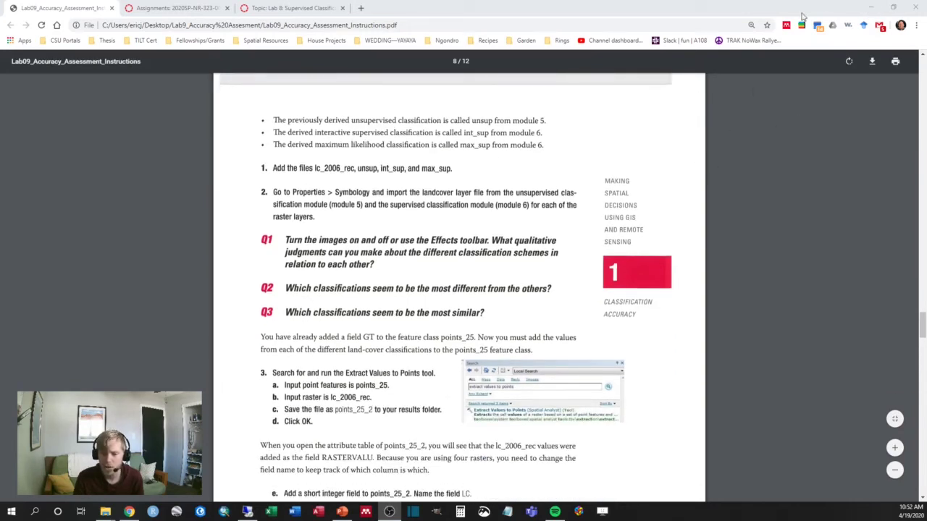
left_click(878, 9)
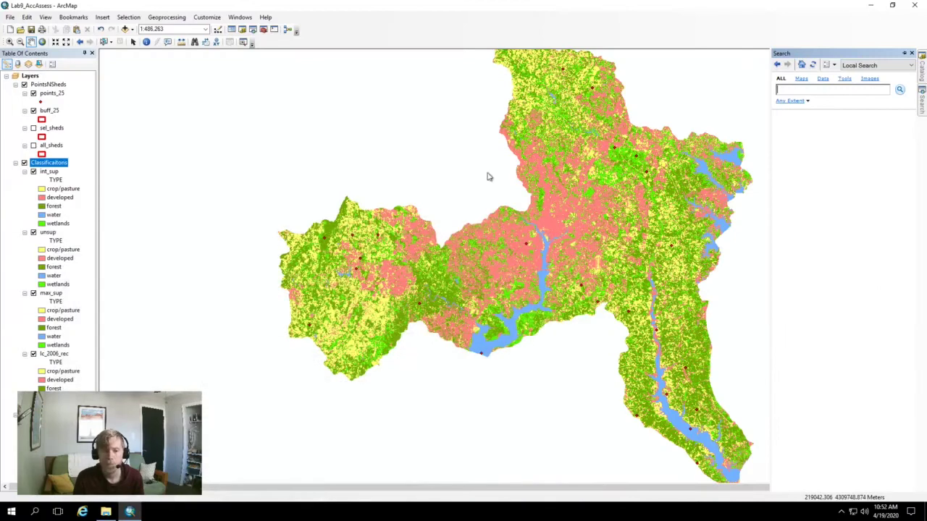
left_click(34, 172)
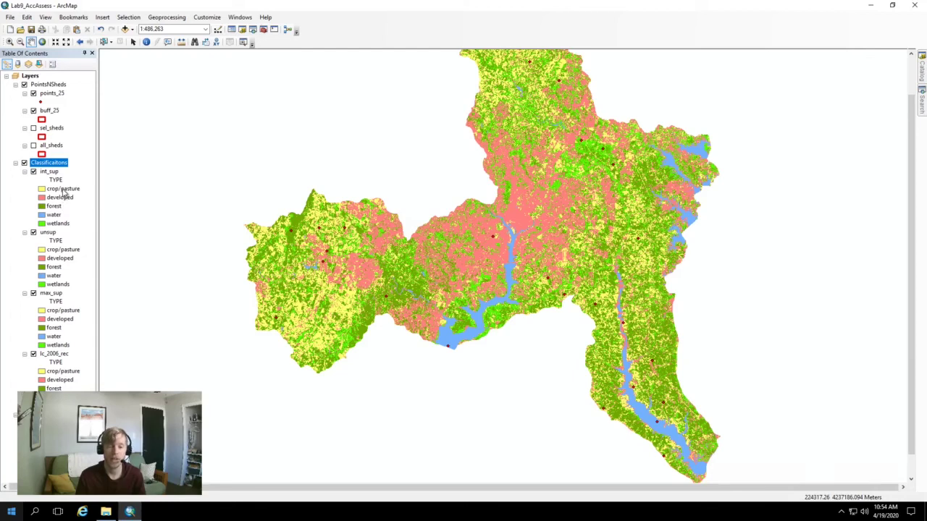
right_click(46, 233)
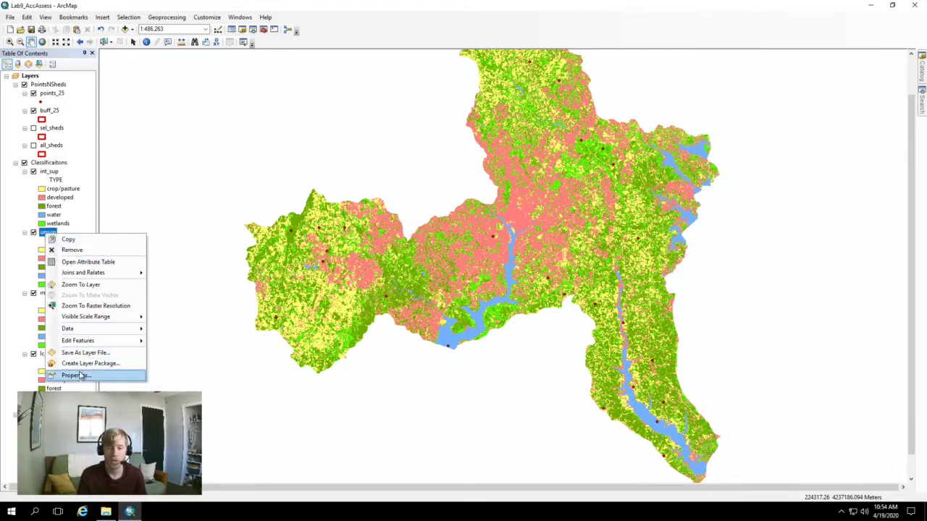
Add all unsup class values and import int_sup's symbology so both layers share colours
left_click(75, 375)
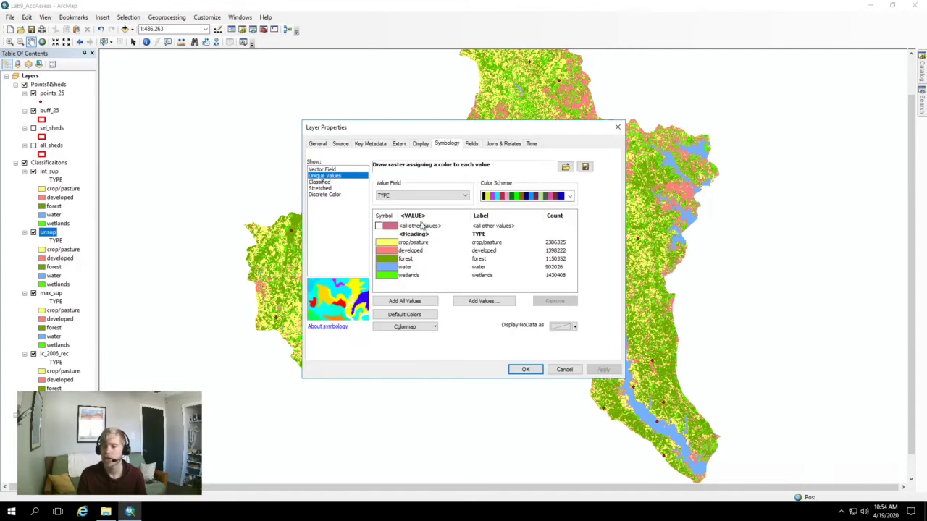
left_click(396, 304)
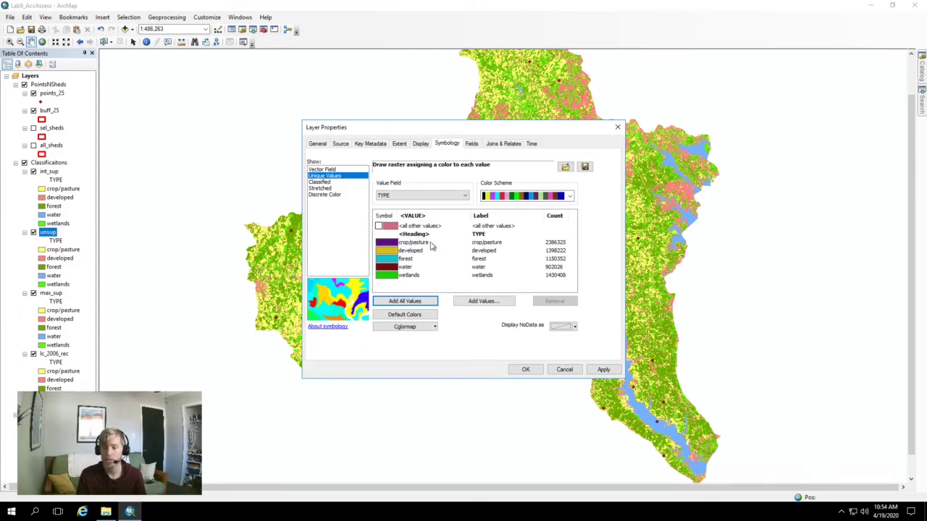
left_click(564, 168)
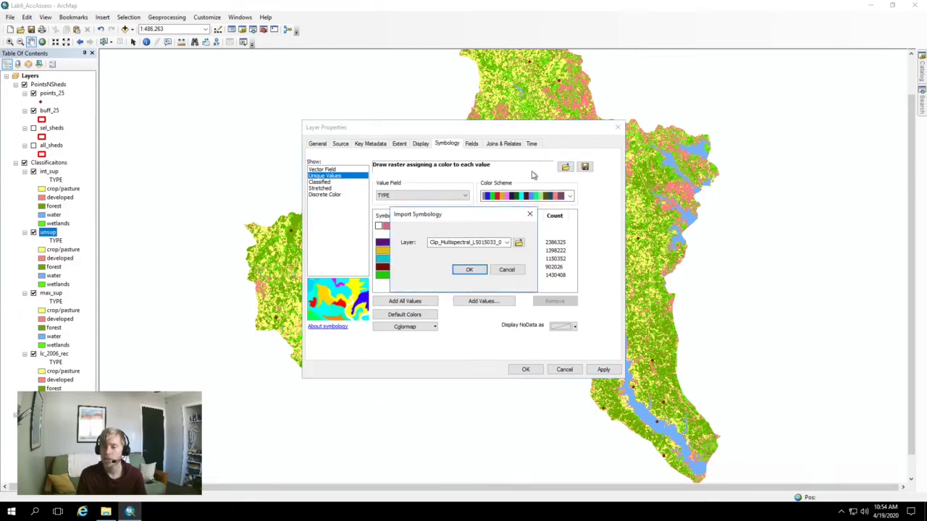
left_click(509, 243)
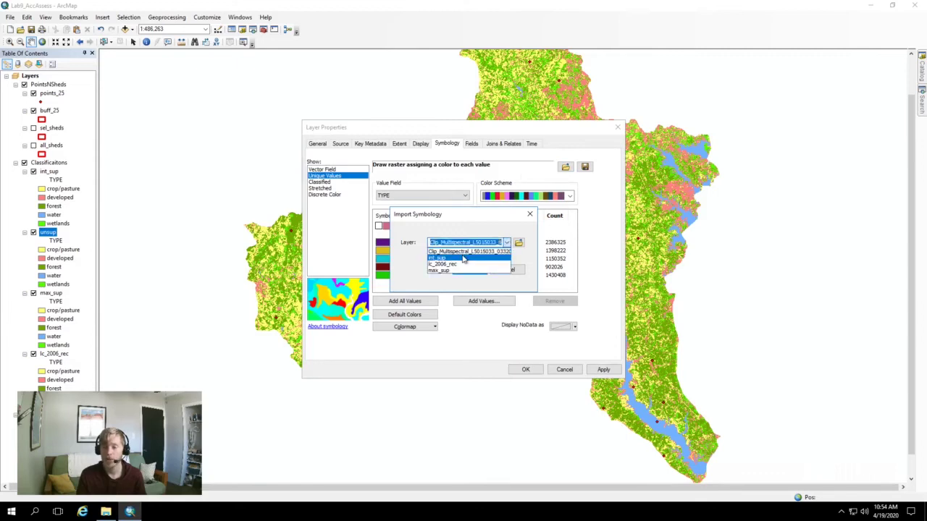
left_click(463, 259)
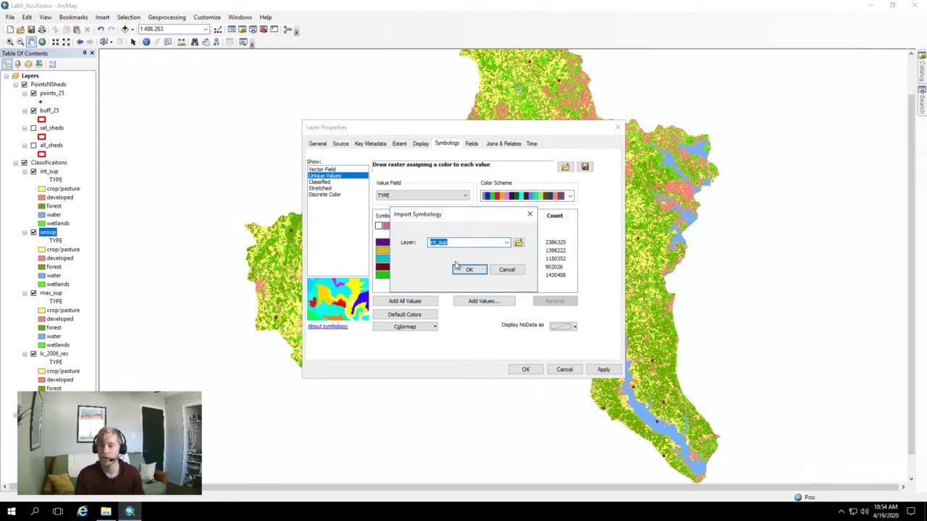
left_click(467, 270)
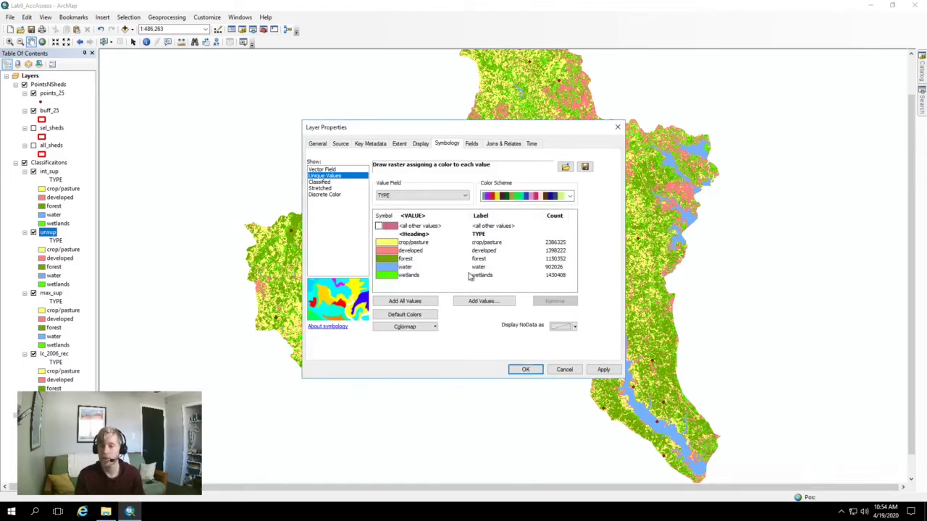
left_click(526, 370)
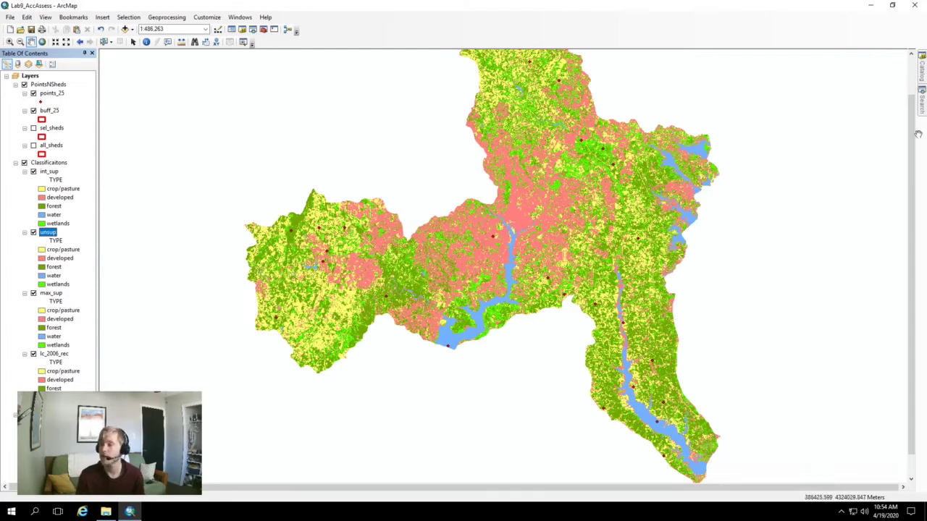
left_click(922, 66)
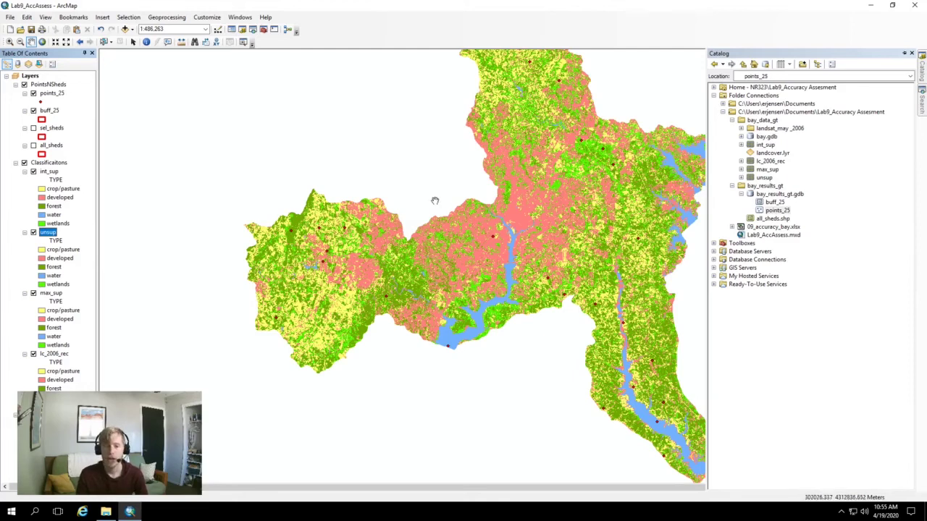
left_click_drag(488, 186, 453, 213)
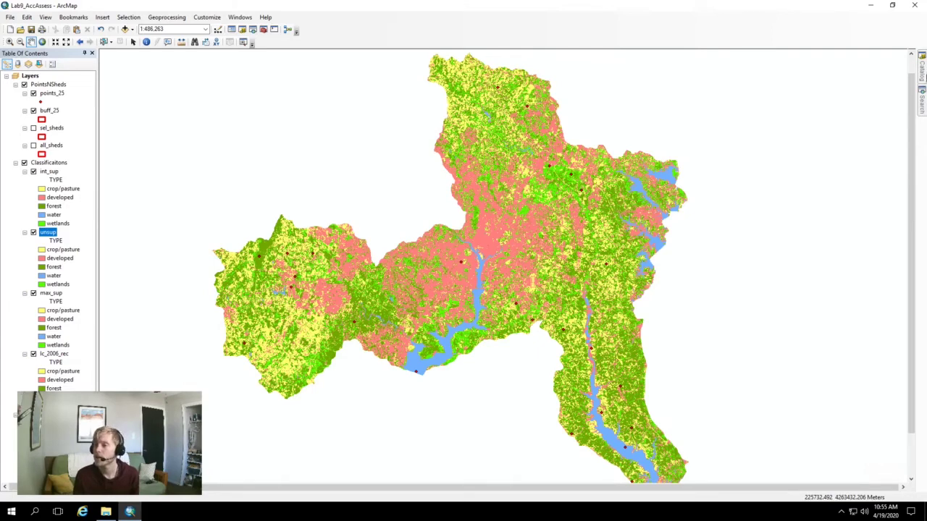
Search for 'extract values to points' and open the Extract Values to Points tool
left_click(922, 93)
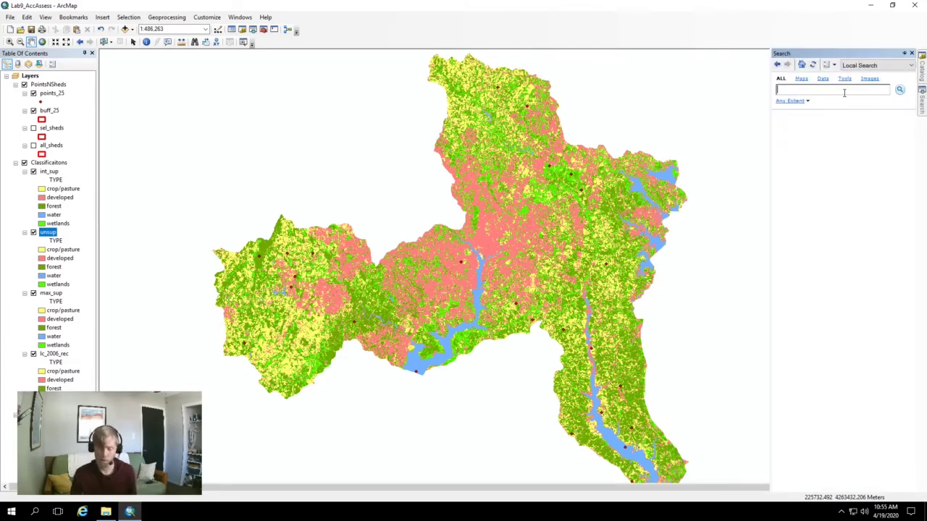
type("e")
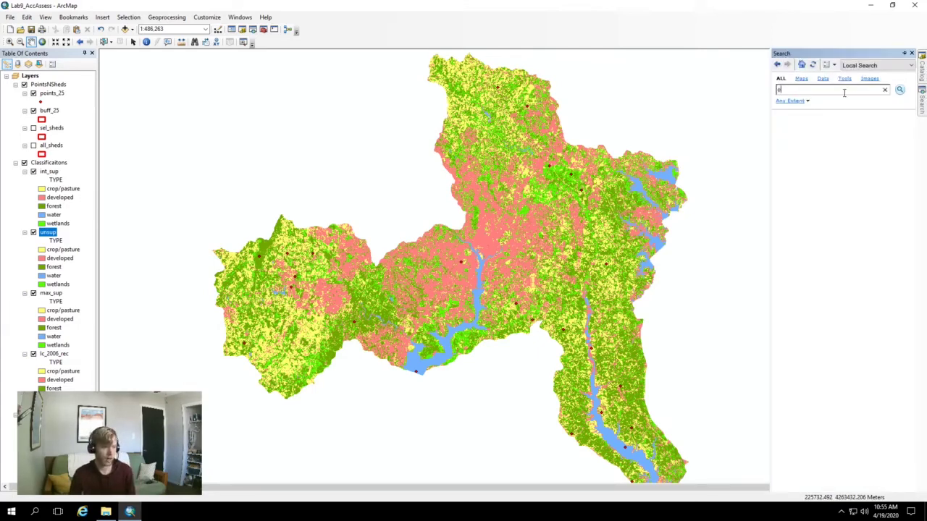
type("xtrac")
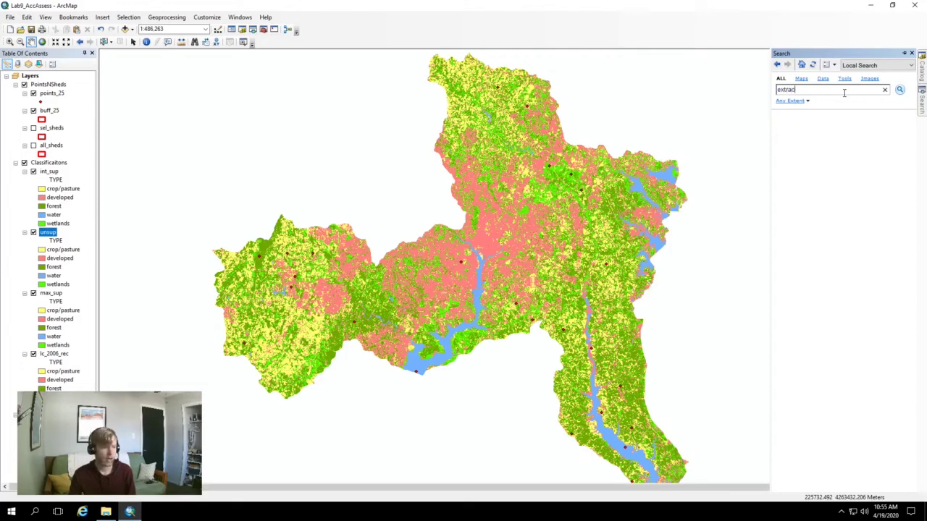
type("t va")
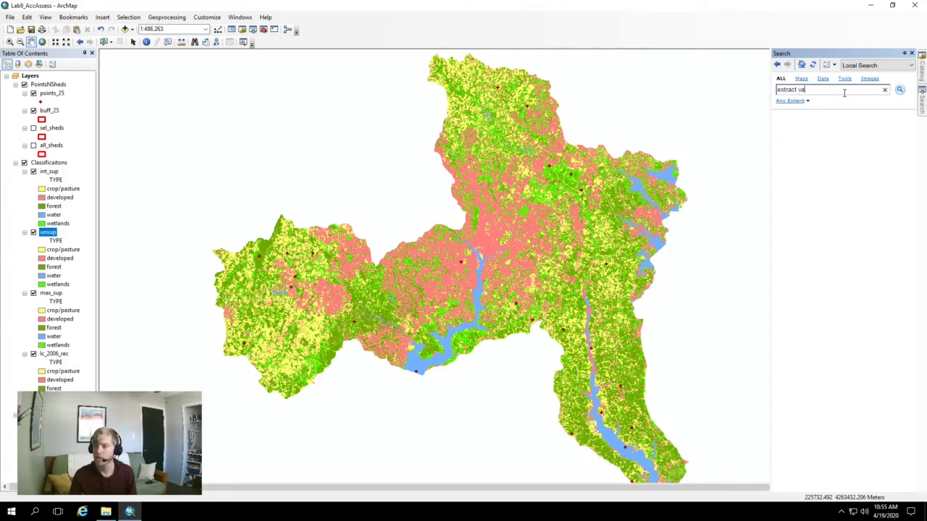
type("lues to ")
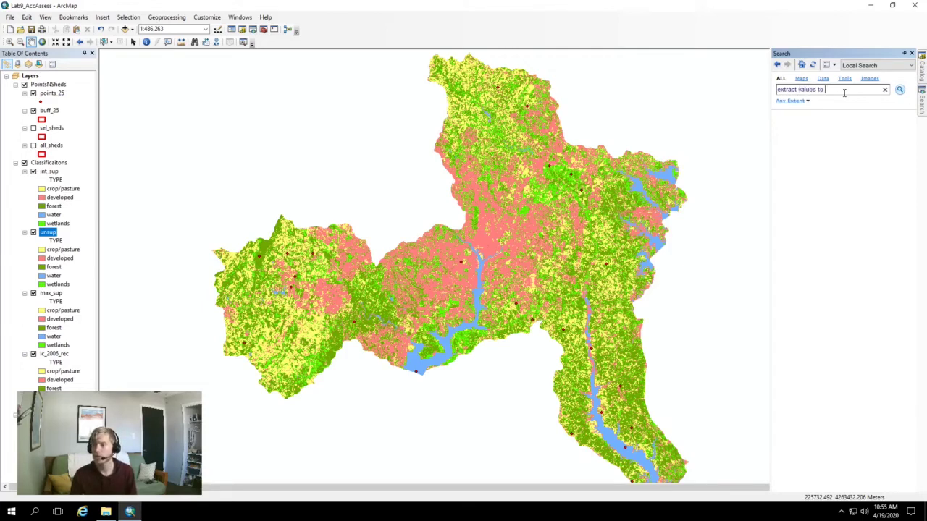
type("points")
key("Return")
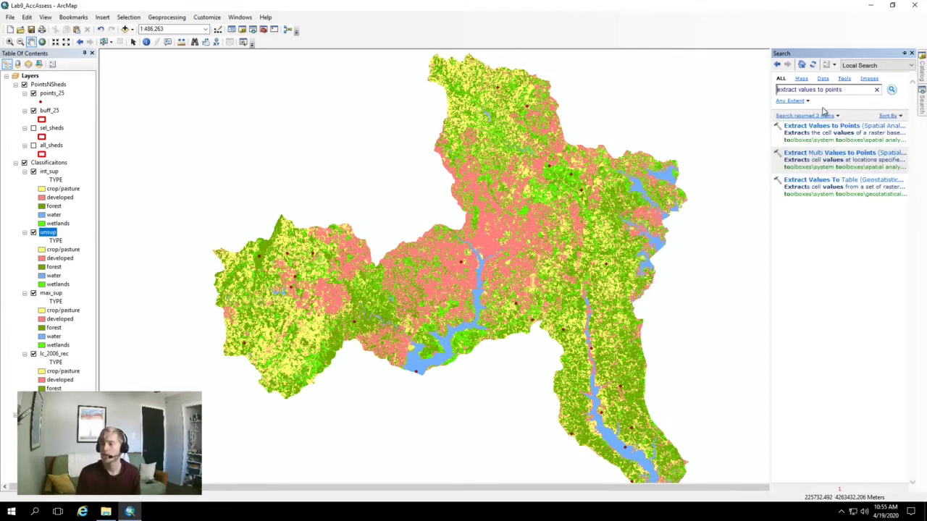
left_click(791, 137)
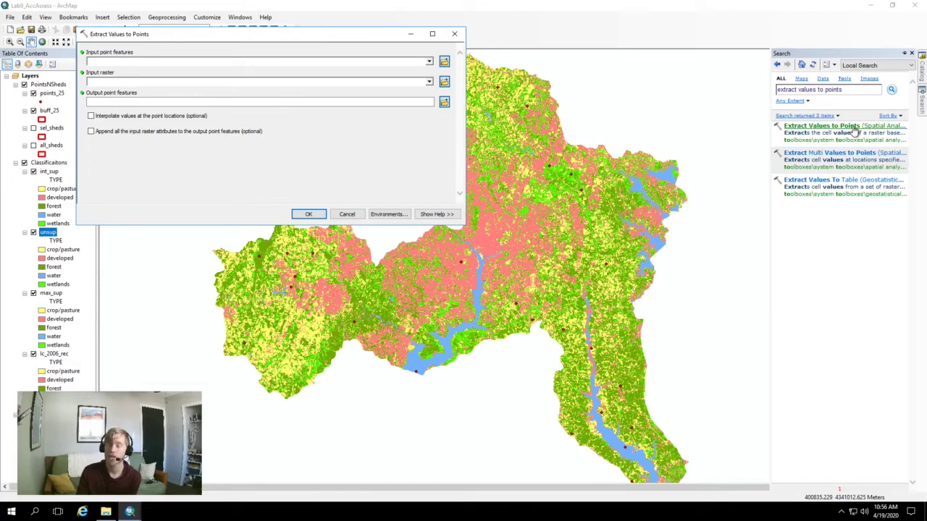
left_click(208, 18)
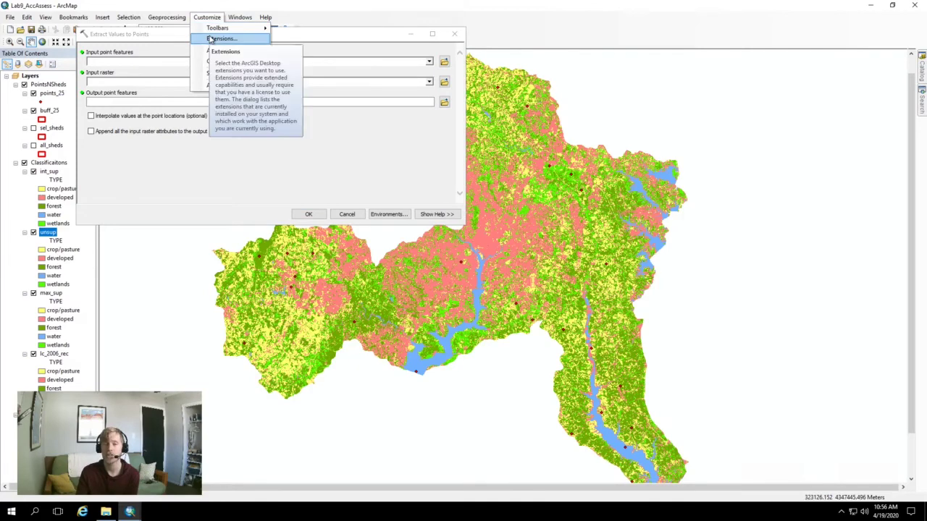
Confirm Spatial Analyst is enabled and set points_25 as the input point features
left_click(217, 39)
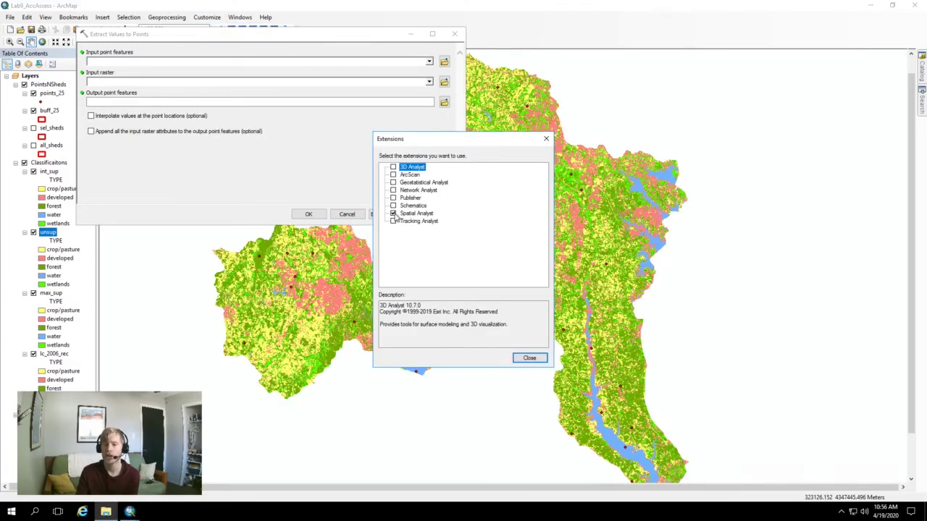
left_click(545, 138)
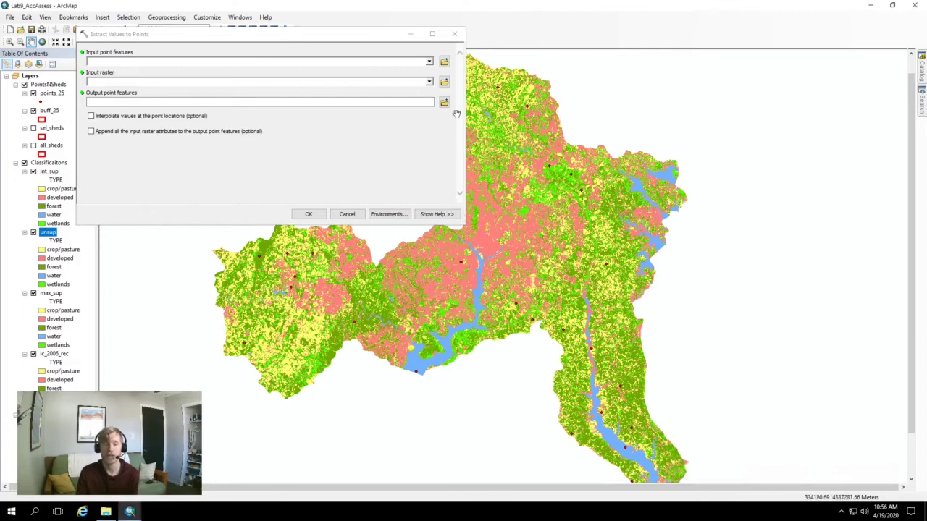
left_click(429, 62)
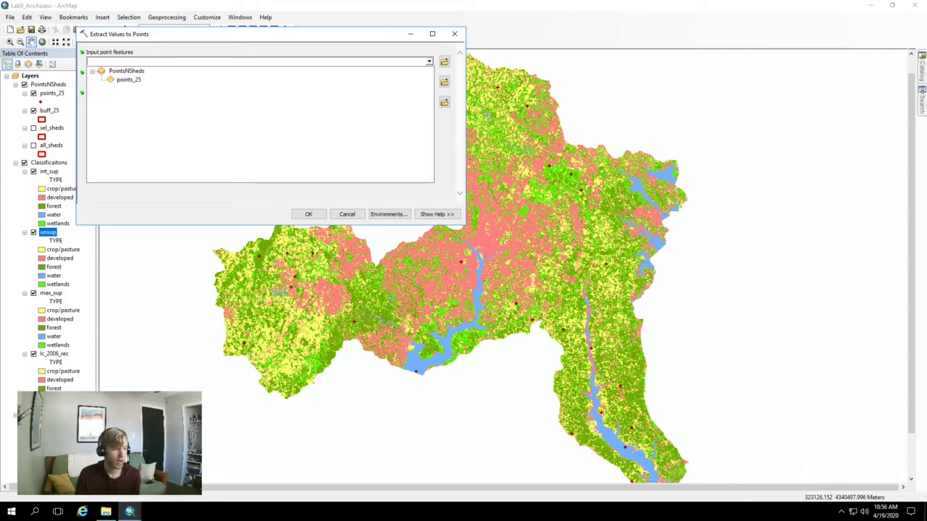
left_click(129, 80)
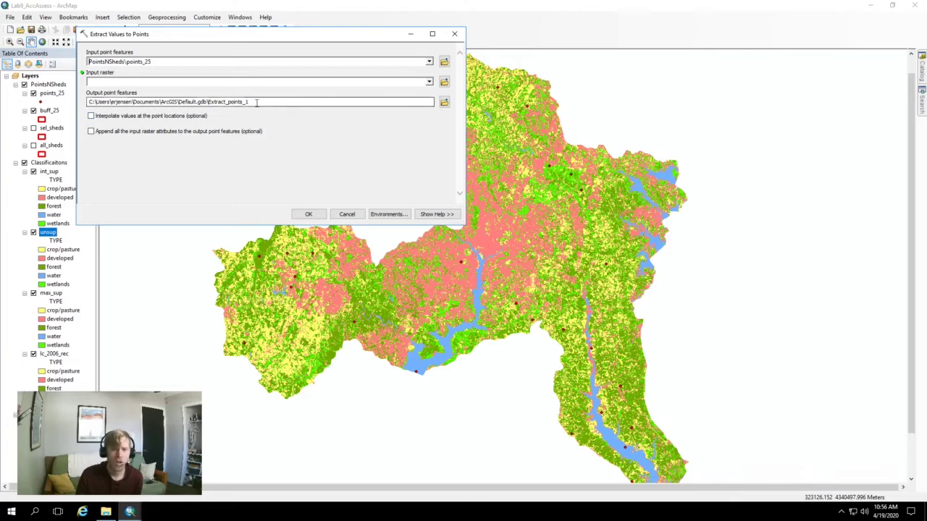
Set lc_2006_rec as the input raster and browse for the output point features location
left_click(430, 83)
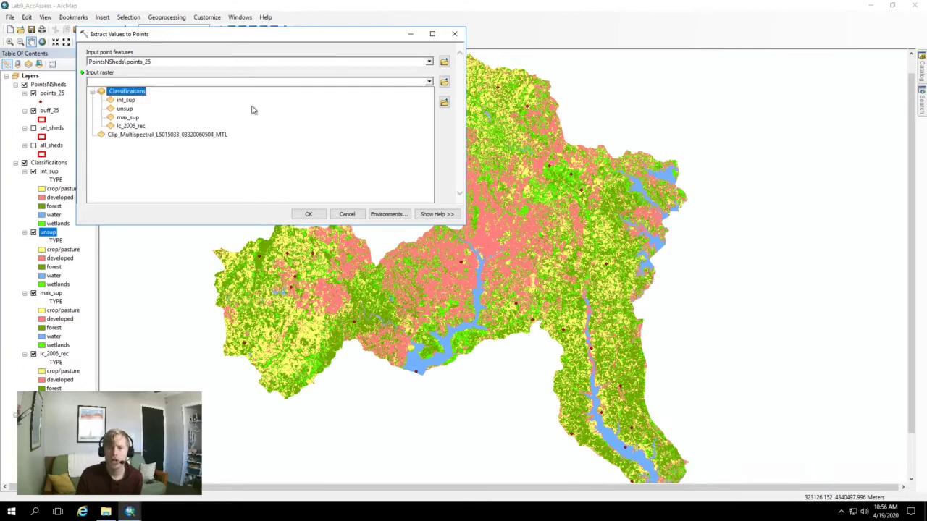
left_click(124, 100)
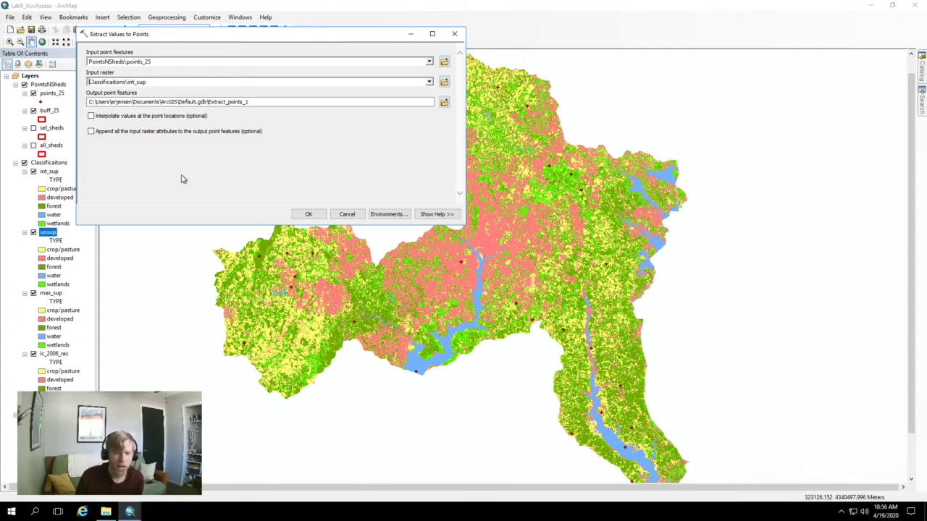
left_click(430, 82)
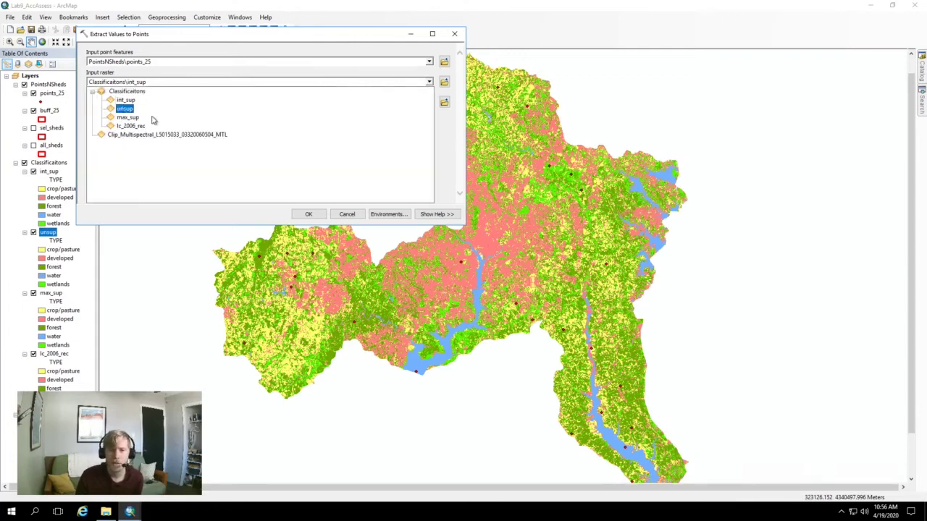
left_click(129, 126)
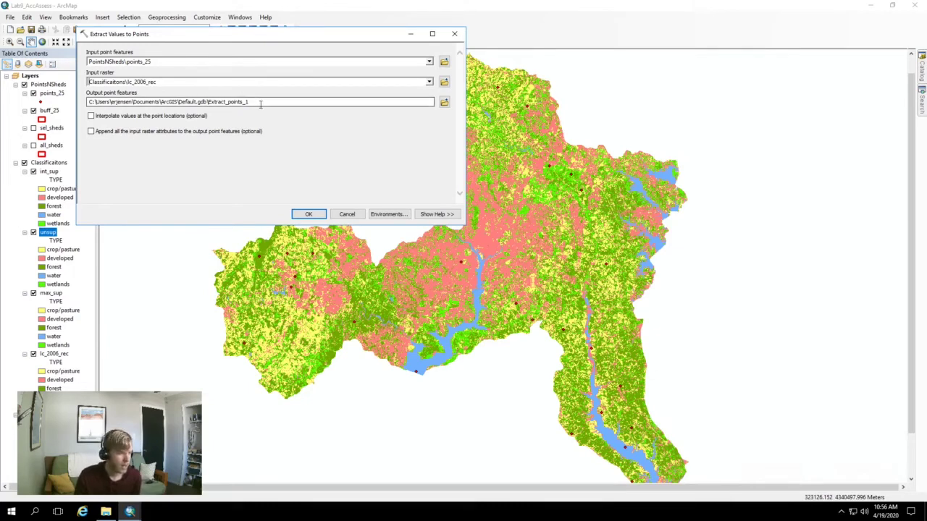
left_click_drag(254, 104, 218, 103)
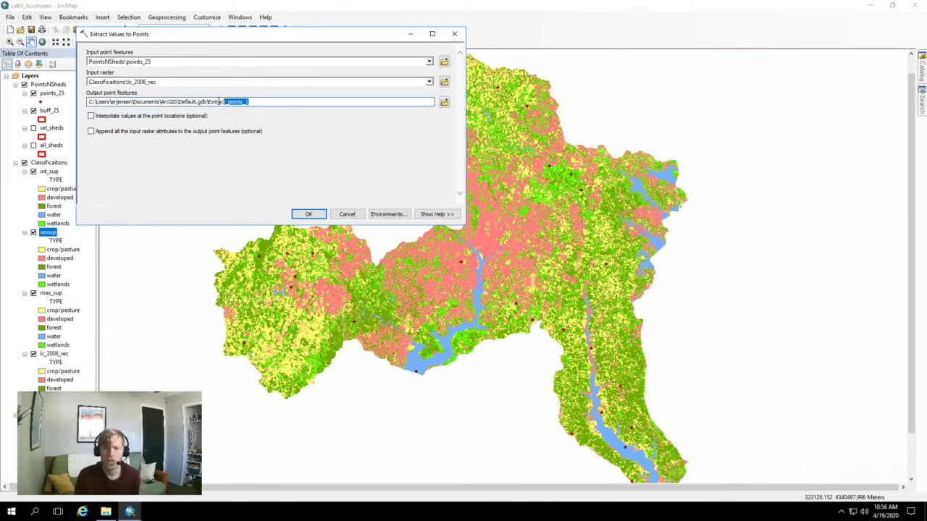
left_click(443, 101)
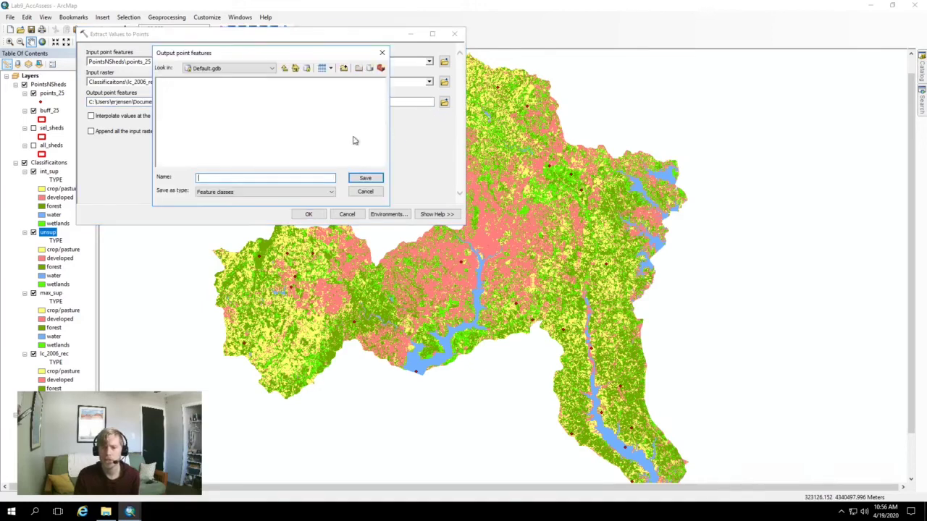
Save the output as points_25_2 inside Lab9's bay_results_gt.gdb geodatabase
left_click(284, 68)
left_click(272, 68)
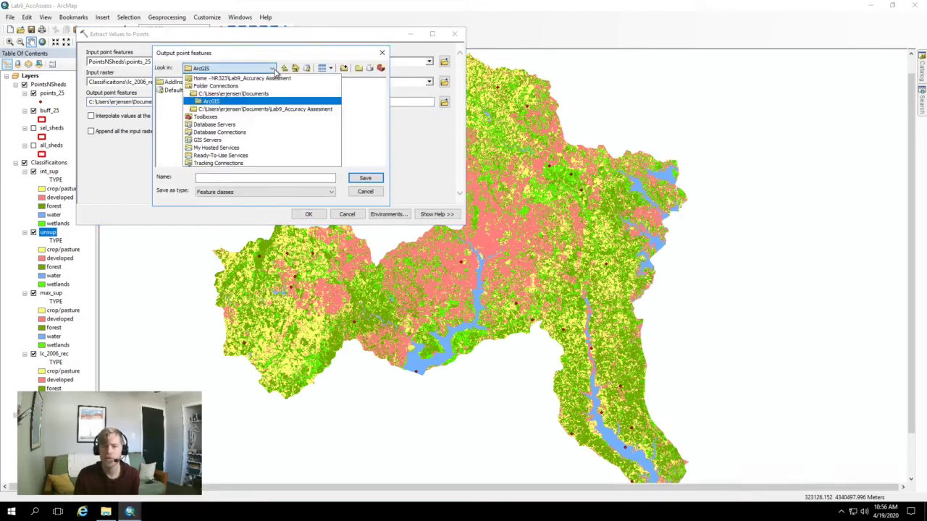
left_click(263, 108)
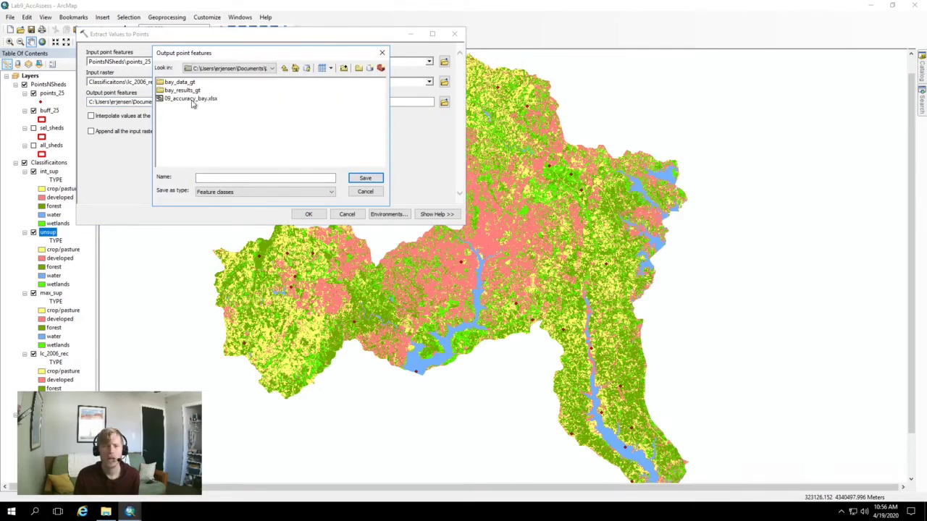
double_click(184, 91)
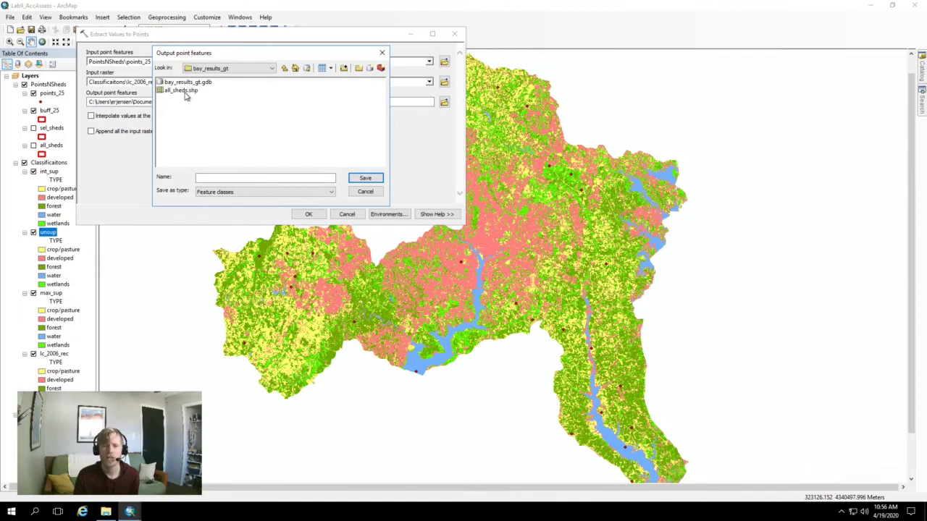
left_click(273, 68)
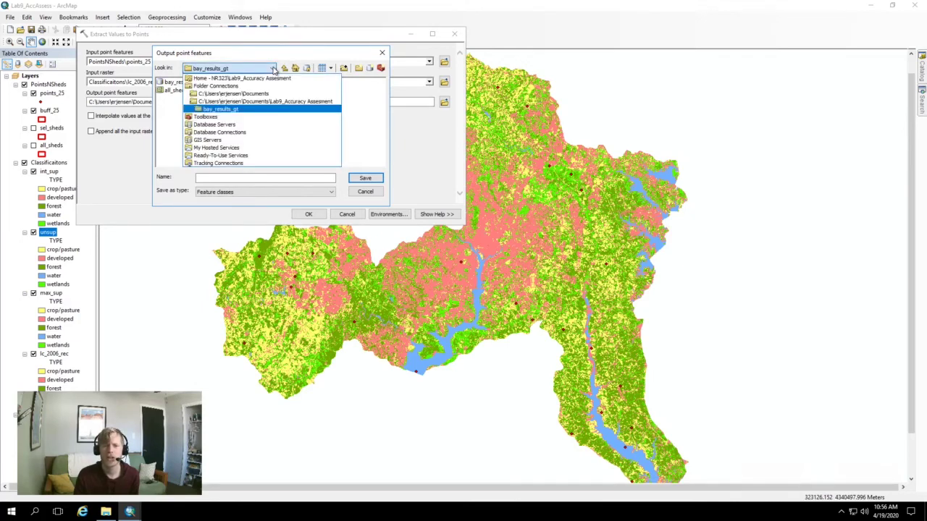
left_click(273, 68)
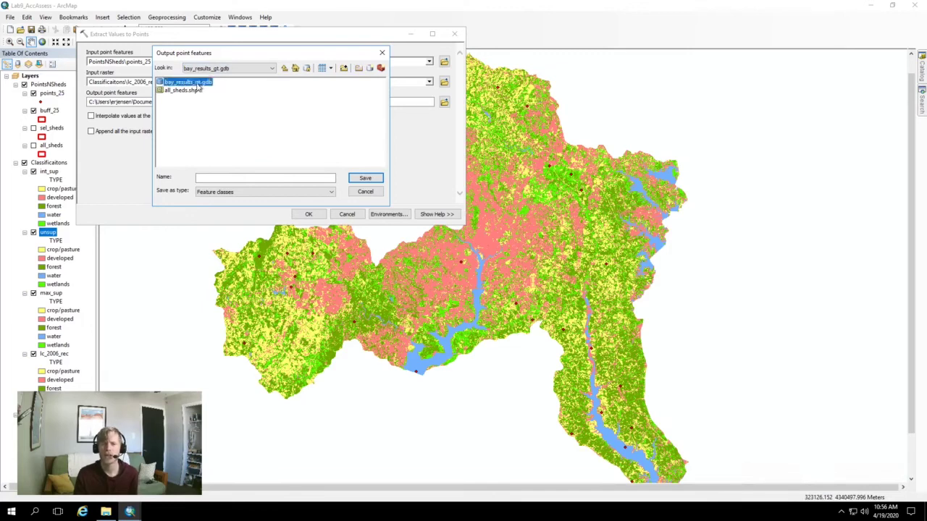
double_click(192, 83)
left_click(212, 176)
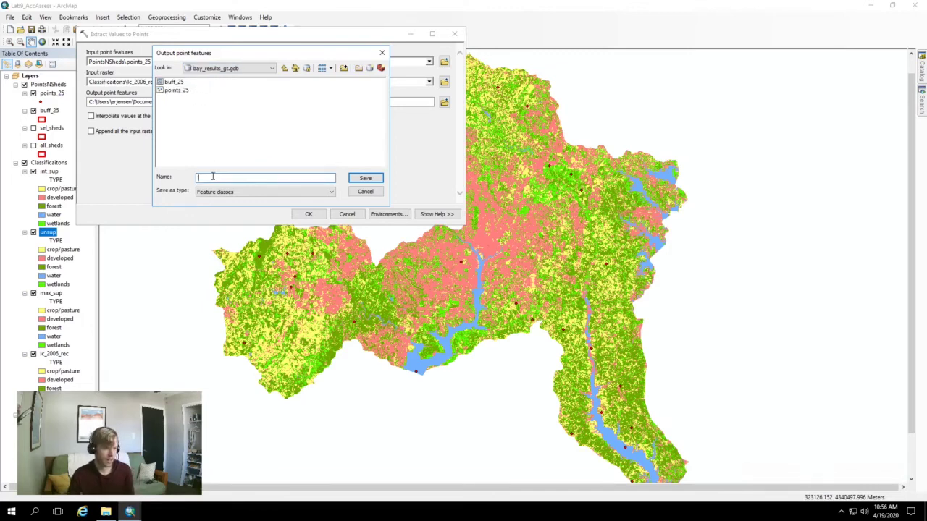
type("poin")
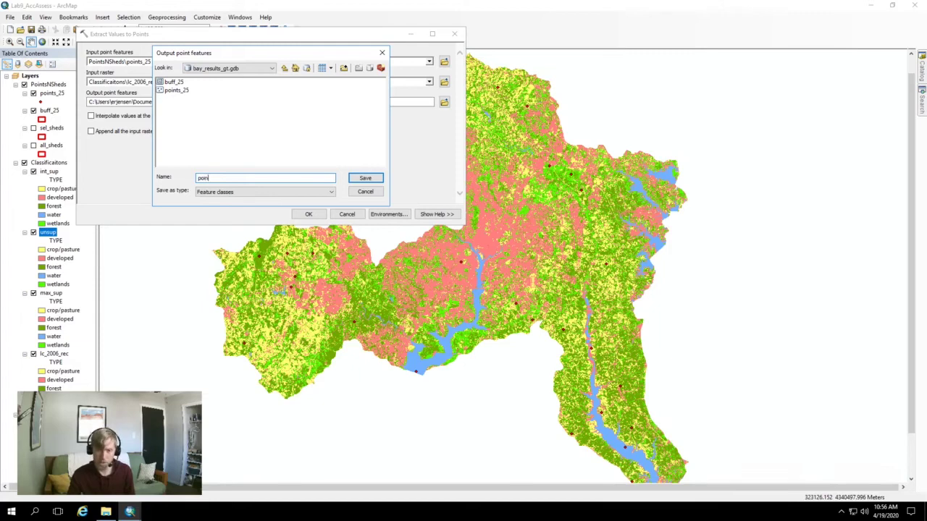
type("ts_25")
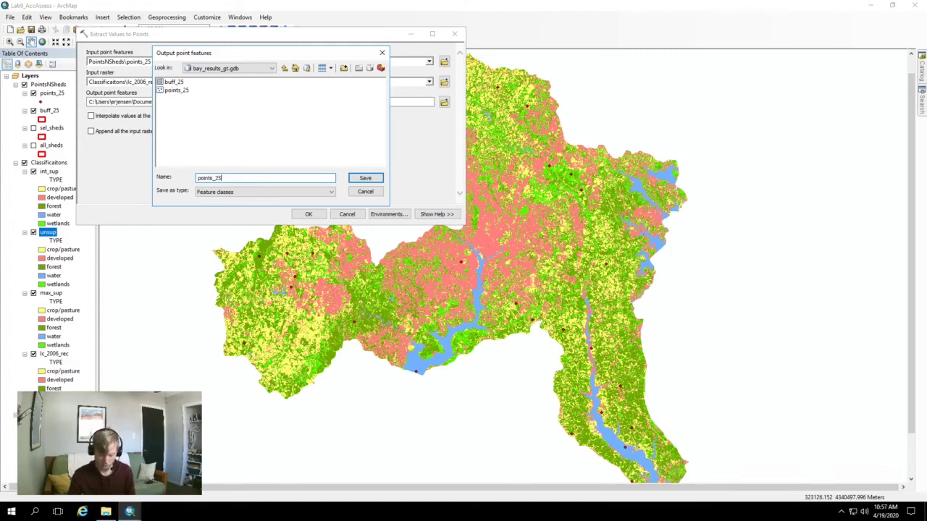
type("_2")
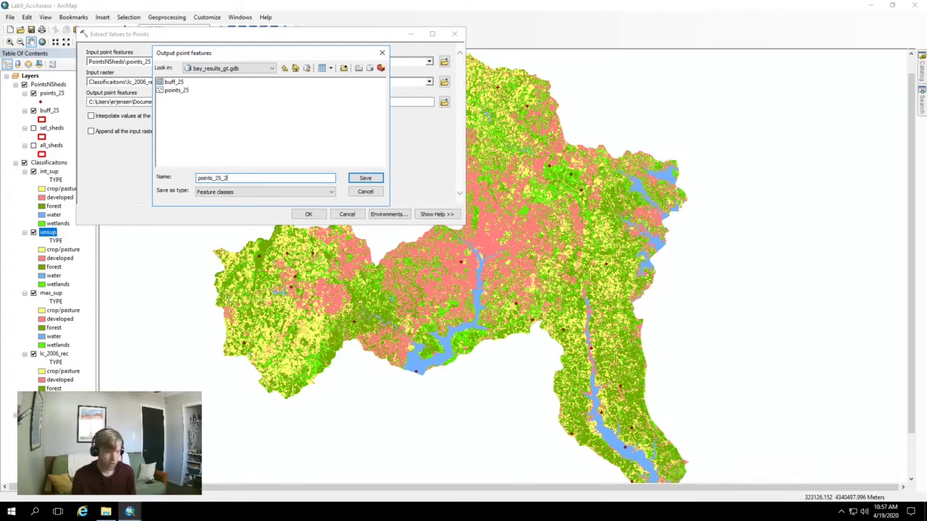
left_click(359, 179)
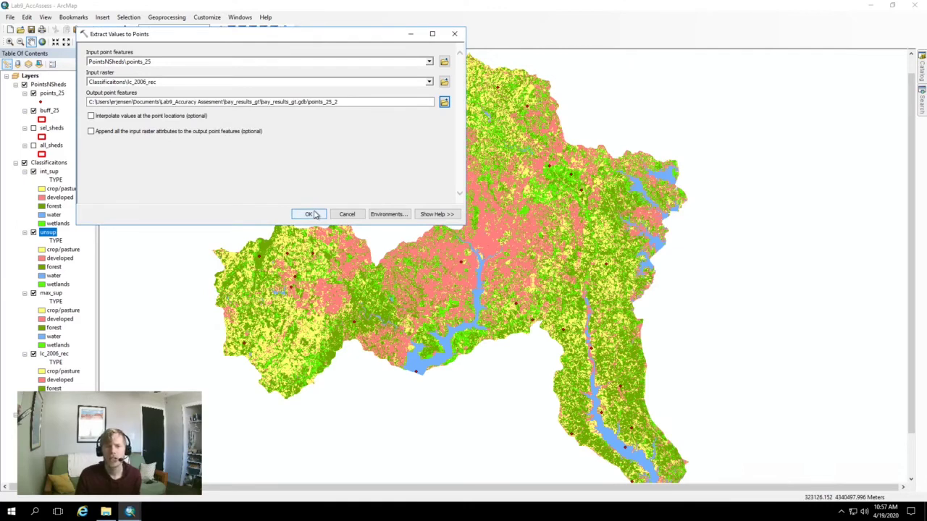
Run Extract Values to Points to create points_25_2 and open its attribute table
left_click(310, 215)
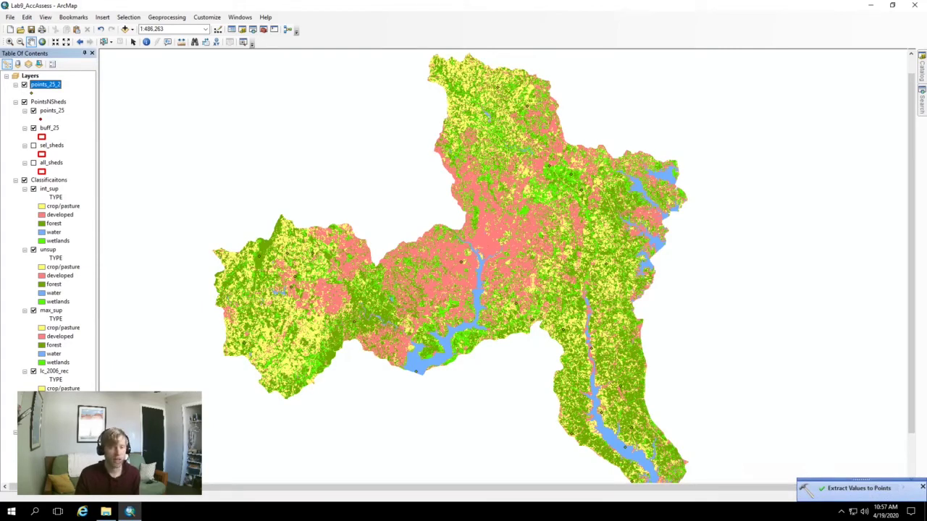
right_click(40, 85)
left_click(74, 114)
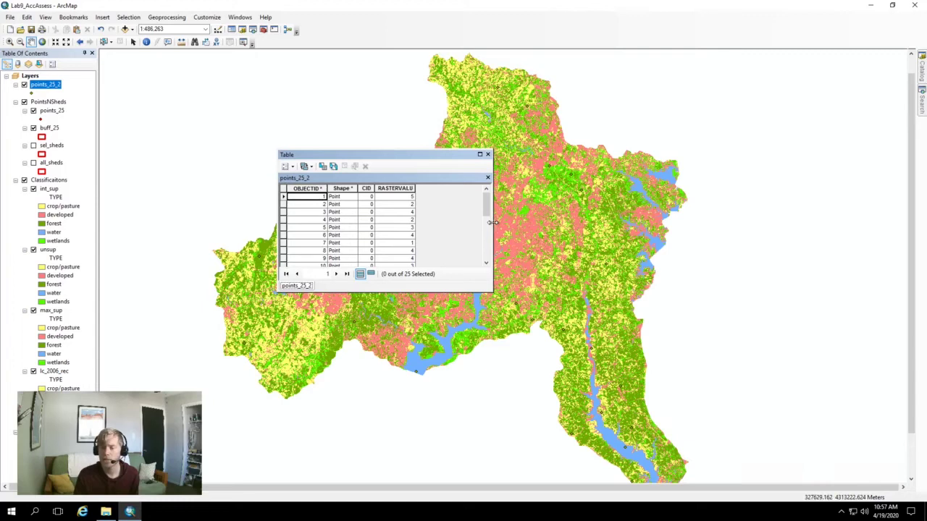
Enlarge the points_25_2 attribute table window to show more rows
left_click_drag(493, 223, 612, 223)
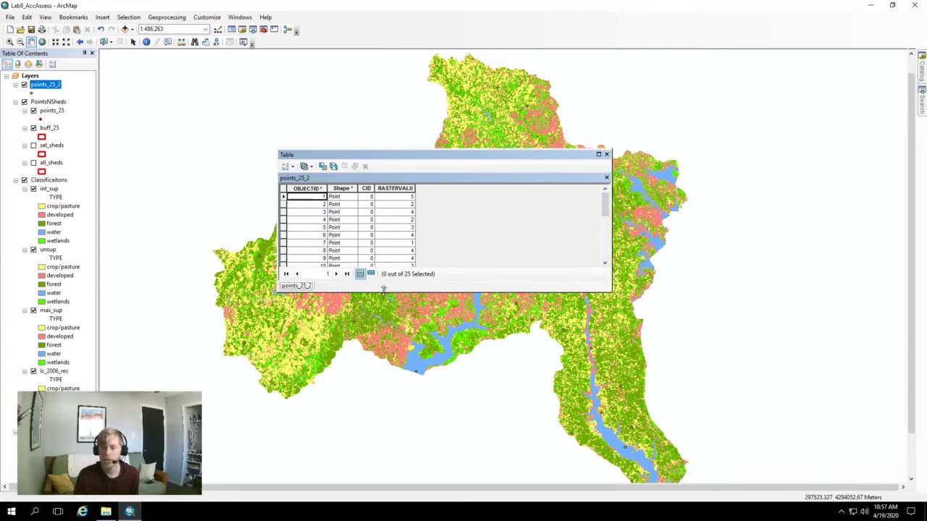
left_click_drag(383, 290, 376, 406)
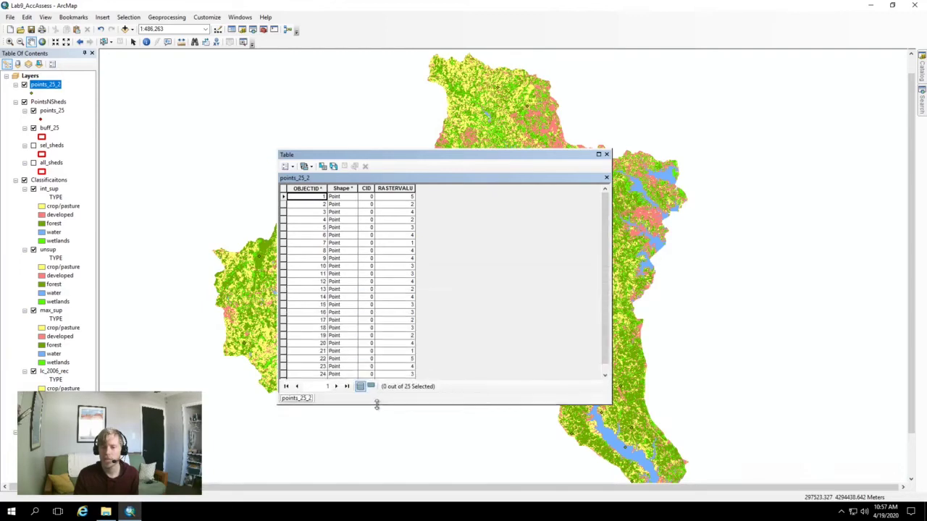
scroll(404, 266, "down", 1)
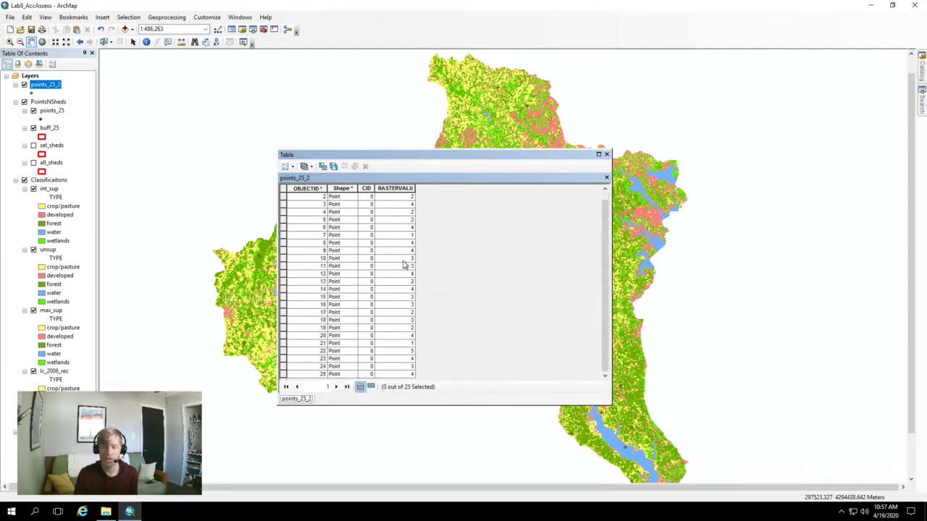
scroll(404, 266, "up", 1)
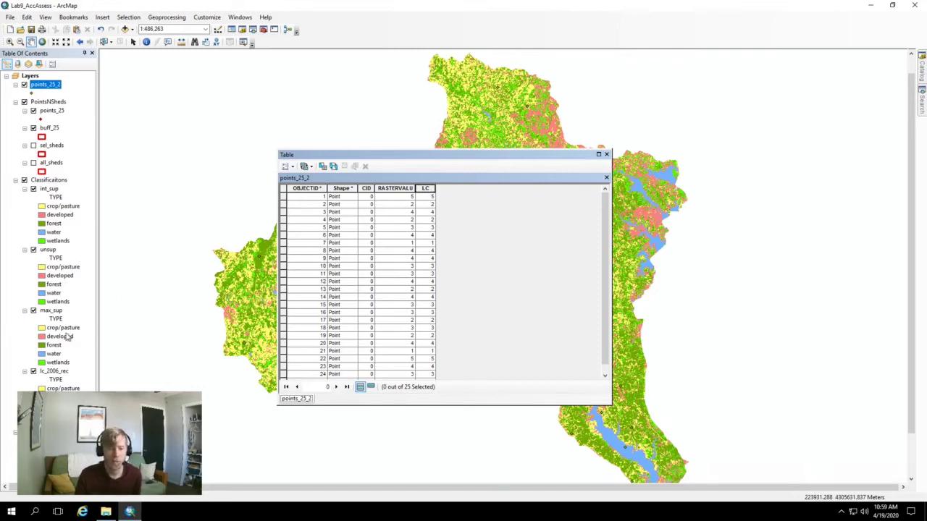
Delete the RASTERVALU field from the points_25_2 table, confirming the deletion
left_click(53, 372)
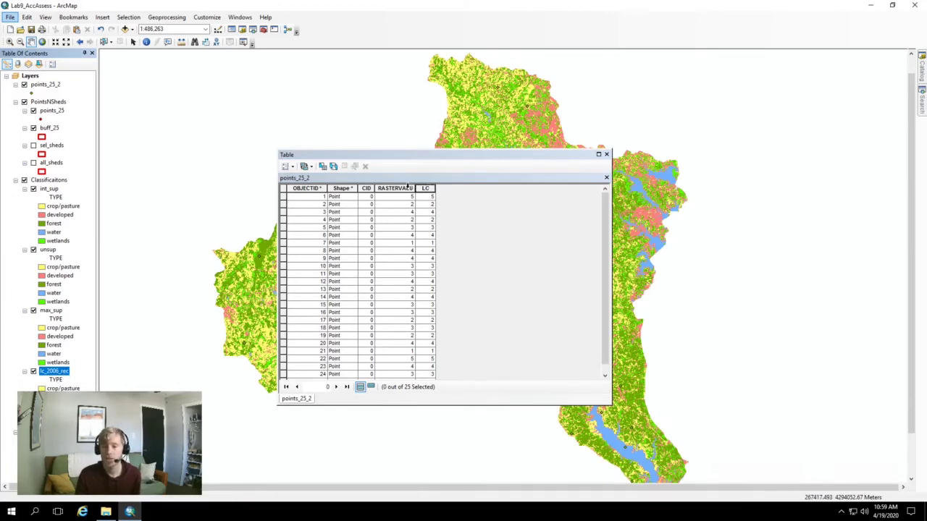
right_click(411, 187)
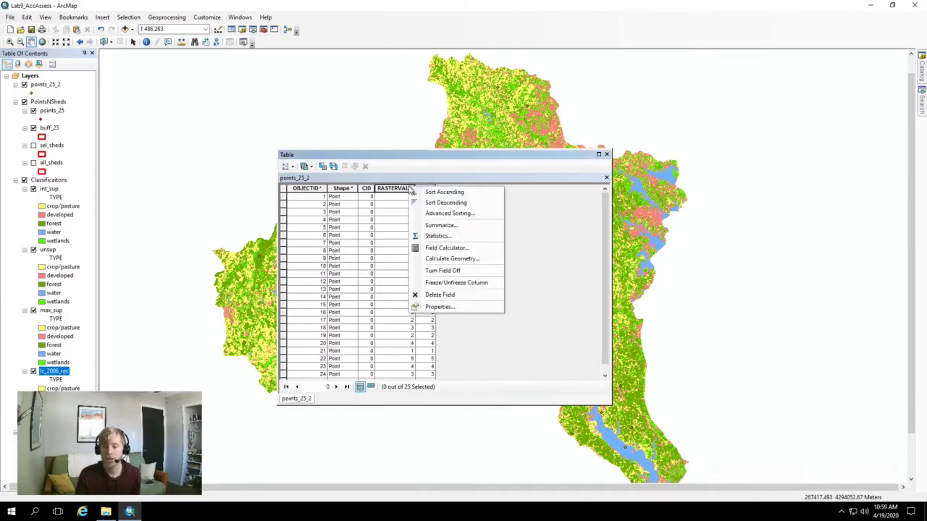
left_click(437, 296)
left_click(490, 299)
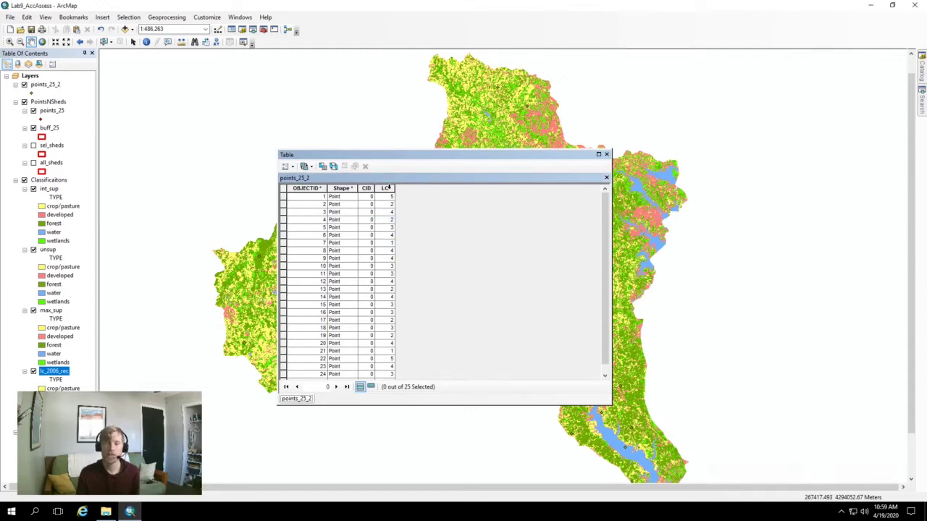
Enlarge the points_25_5 attribute table so all 25 rows with their class codes show
left_click(37, 86)
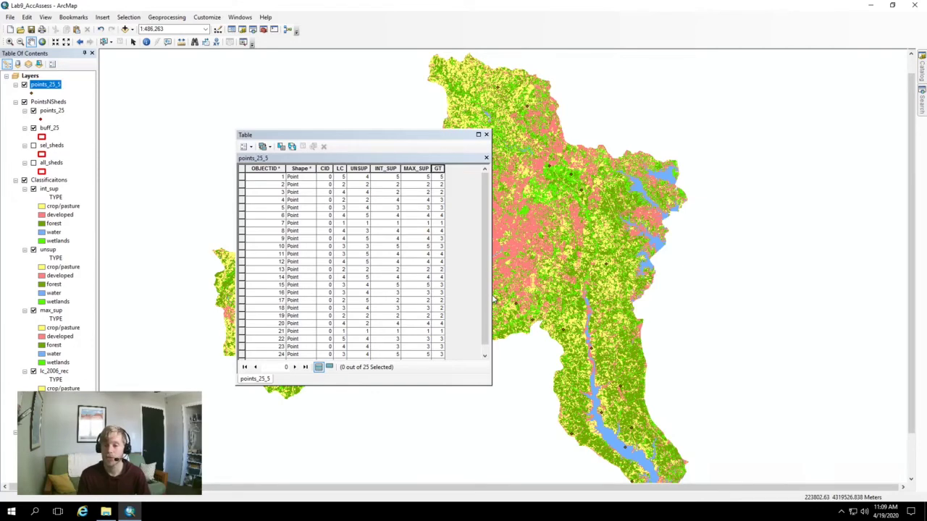
left_click(418, 137)
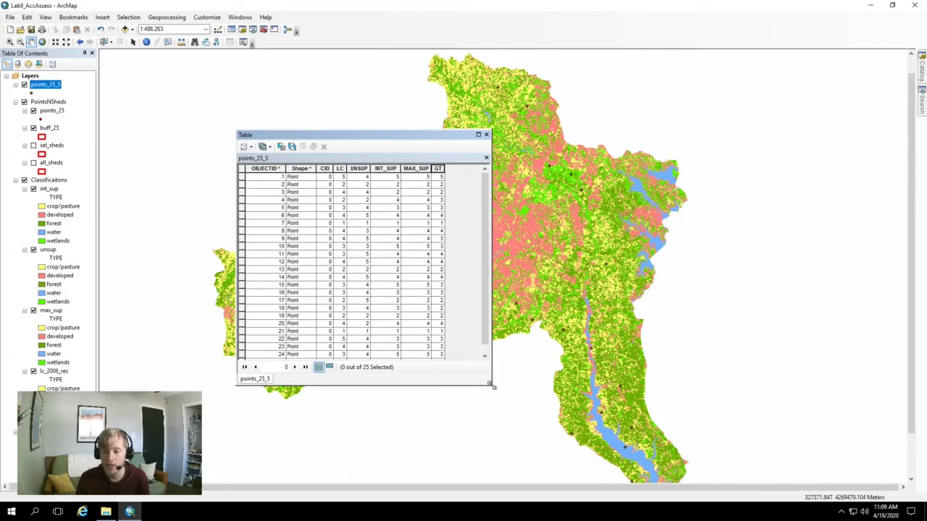
left_click_drag(490, 384, 628, 449)
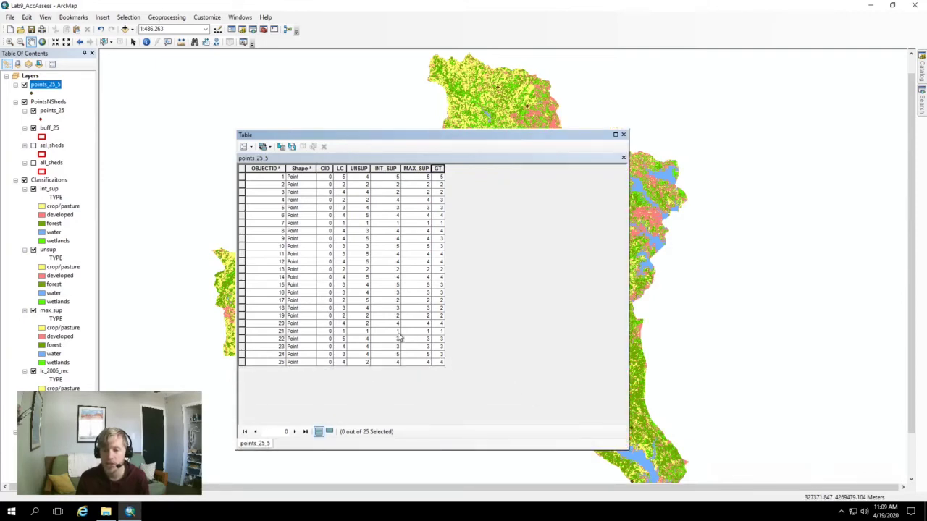
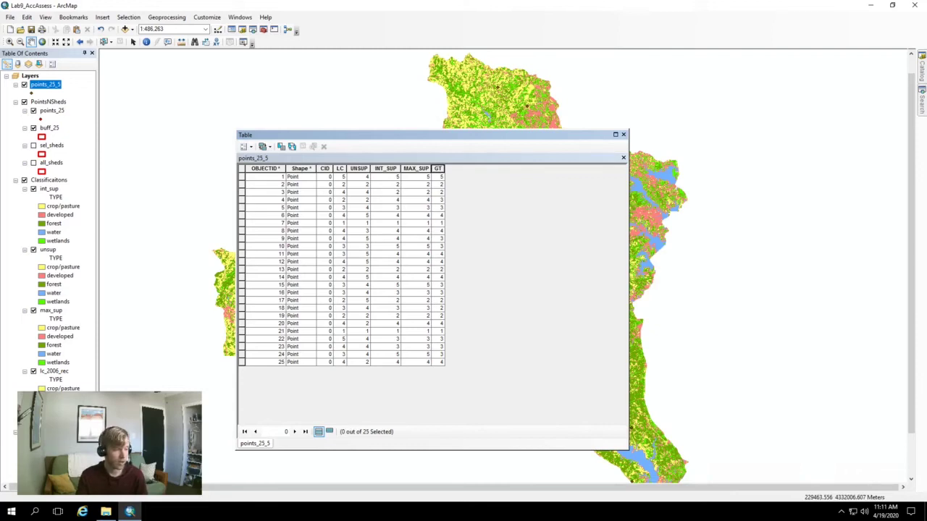
Bring the instructions PDF over ArcMap at the 'Create an error matrix for omission and commission' section
left_click_drag(0, 243, 380, 0)
scroll(408, 292, "down", 1)
scroll(407, 293, "down", 10)
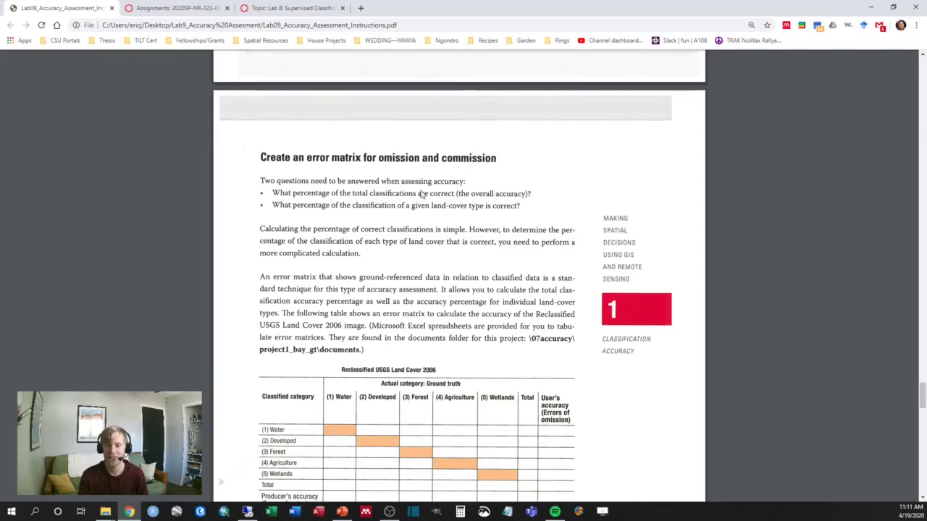
Read matrix-completion items 1–5 in the PDF, then move it aside to reveal the Step 4 slide
scroll(422, 194, "down", 10)
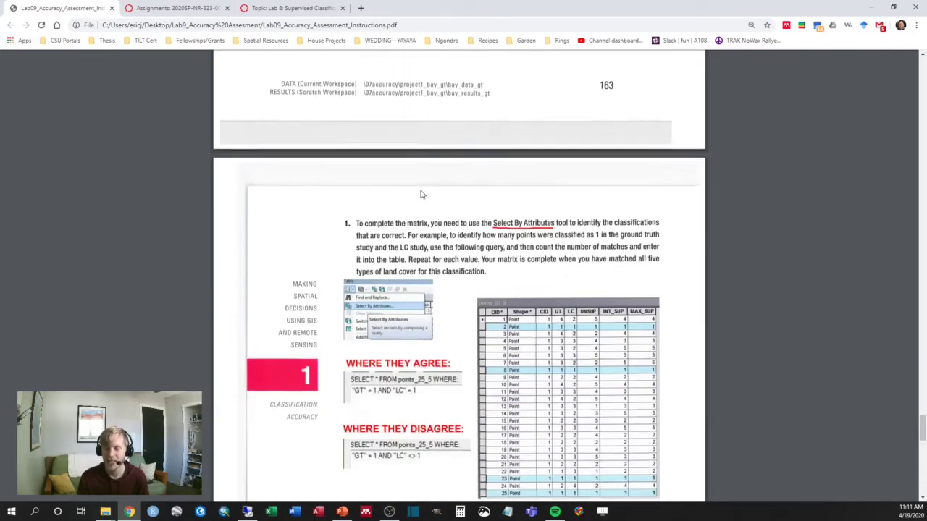
scroll(422, 194, "down", 5)
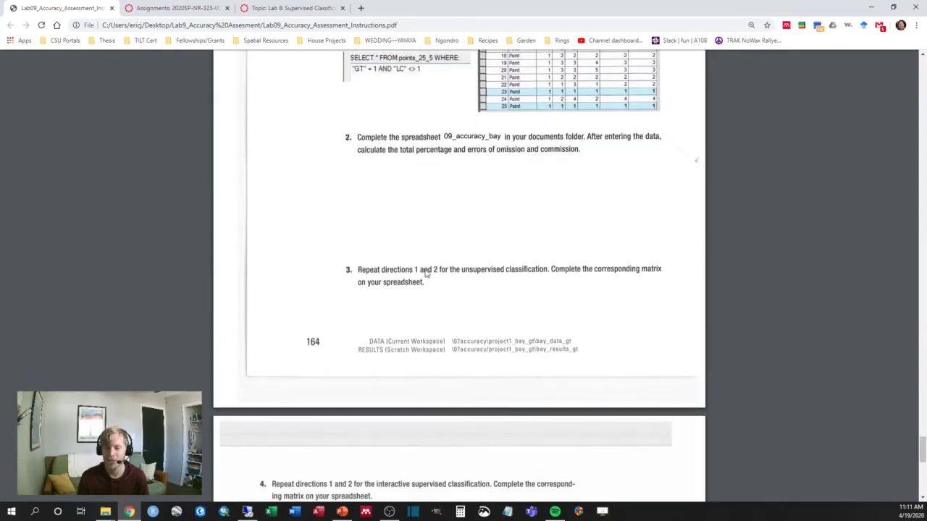
scroll(425, 270, "down", 5)
left_click_drag(533, 13, 325, 520)
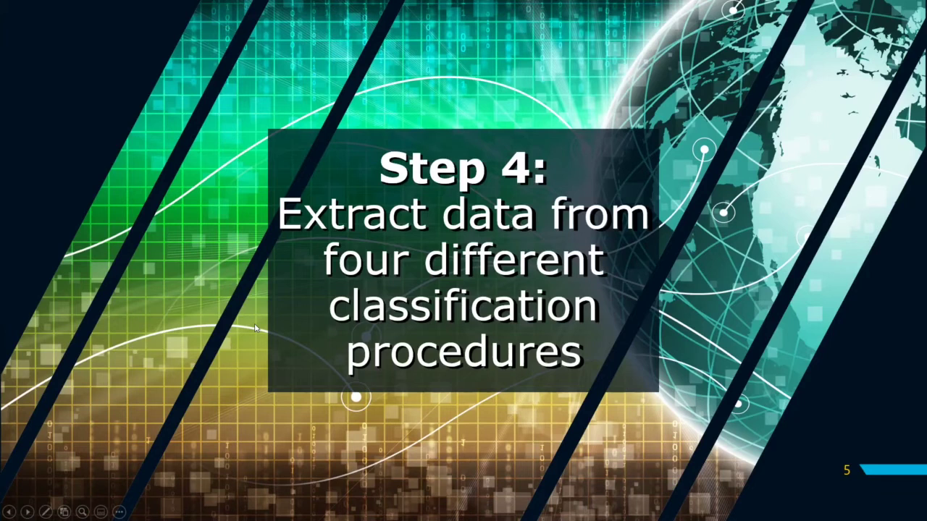
Advance the slideshow from slide 5 to slide 6
left_click(255, 328)
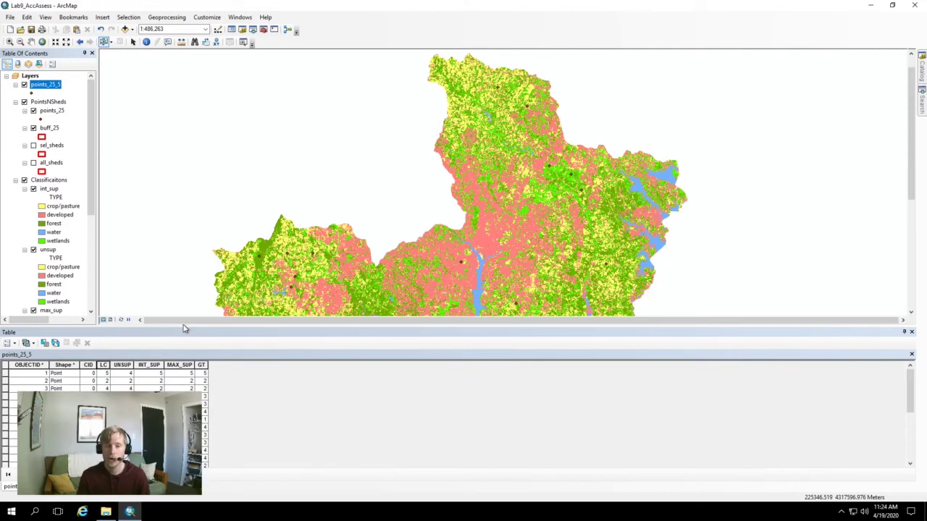
Open 09_accuracy_bay from the Lab9_Accuracy Assesment folder in File Explorer
left_click(107, 512)
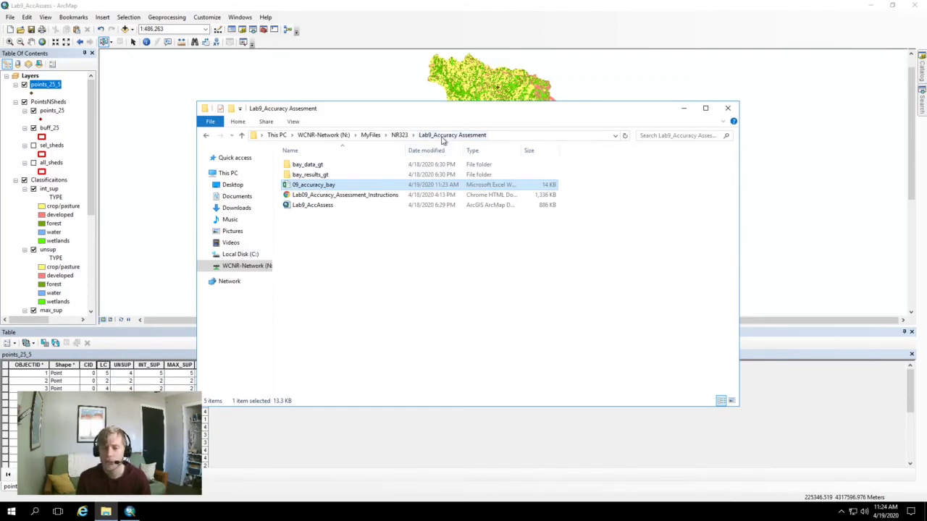
double_click(304, 187)
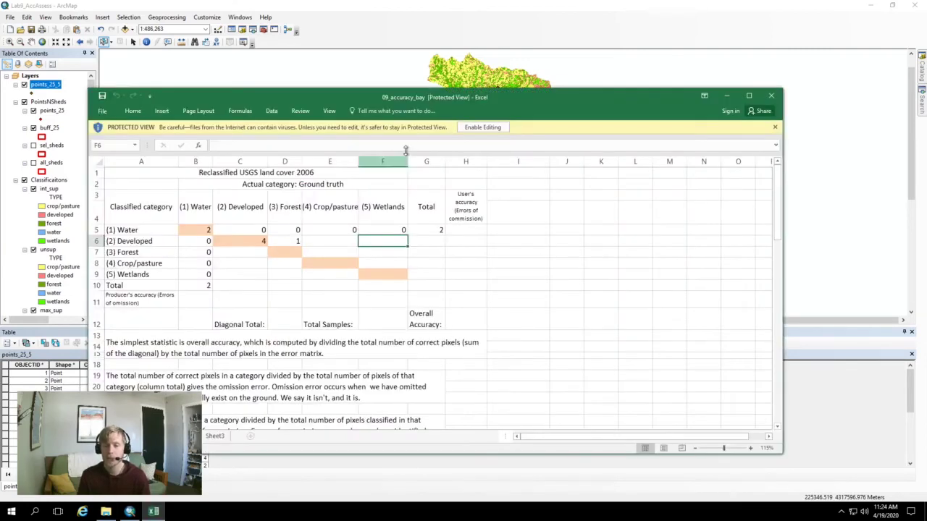
Enable editing in the 09_accuracy_bay workbook and look over the error matrix sheet
left_click(484, 126)
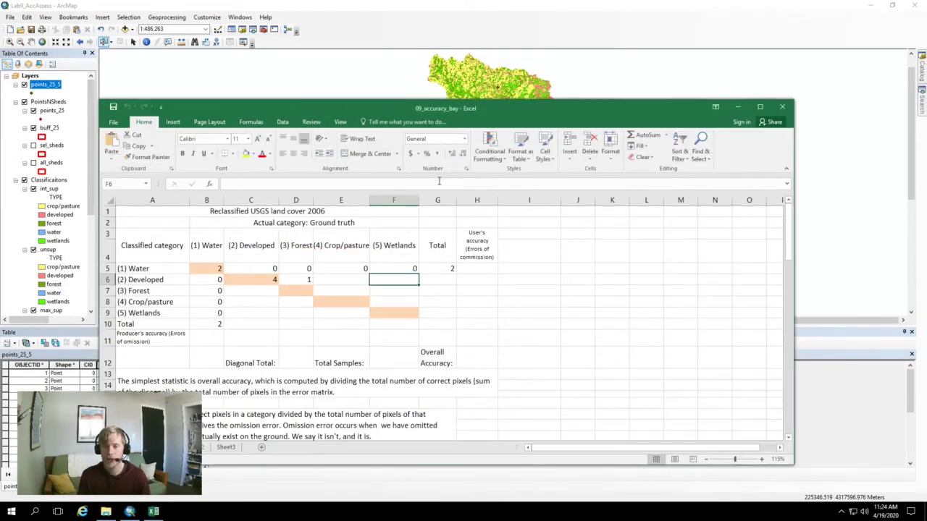
scroll(441, 249, "down", 2)
scroll(441, 249, "down", 15)
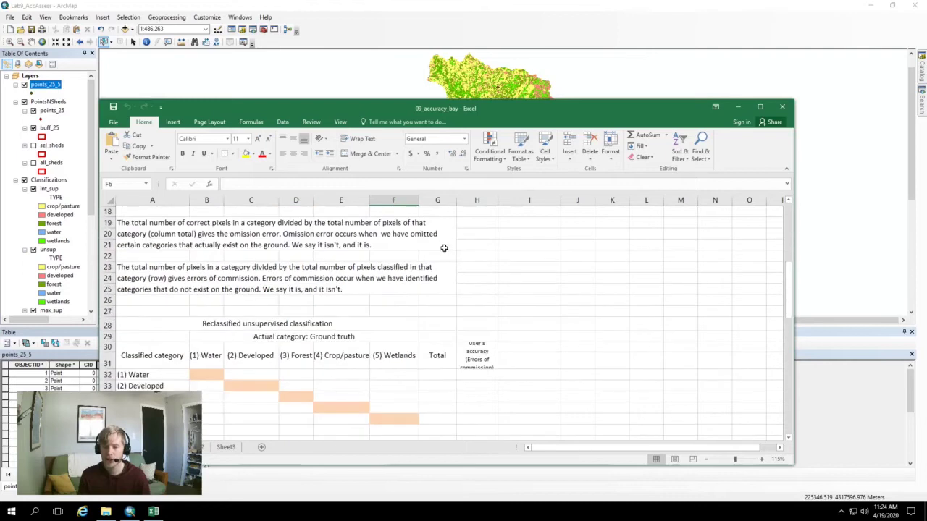
scroll(441, 252, "down", 2)
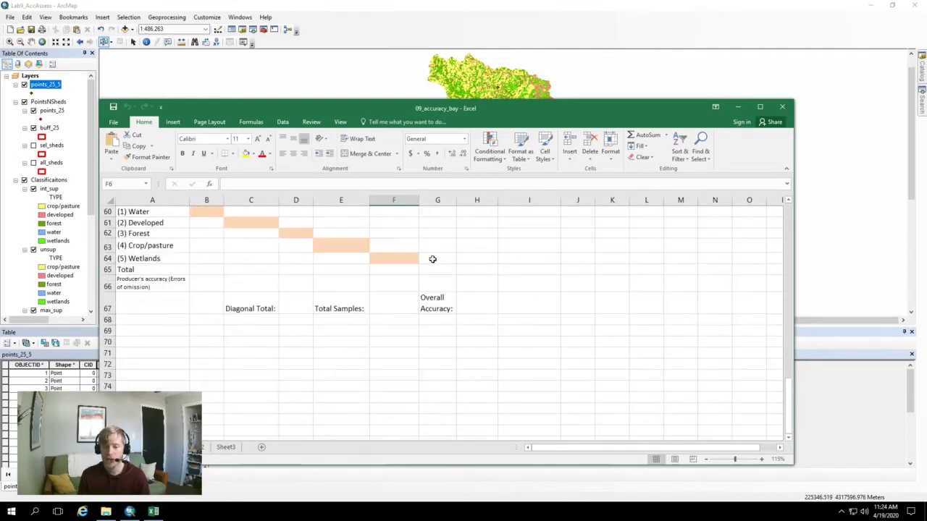
scroll(430, 259, "up", 16)
scroll(427, 261, "up", 4)
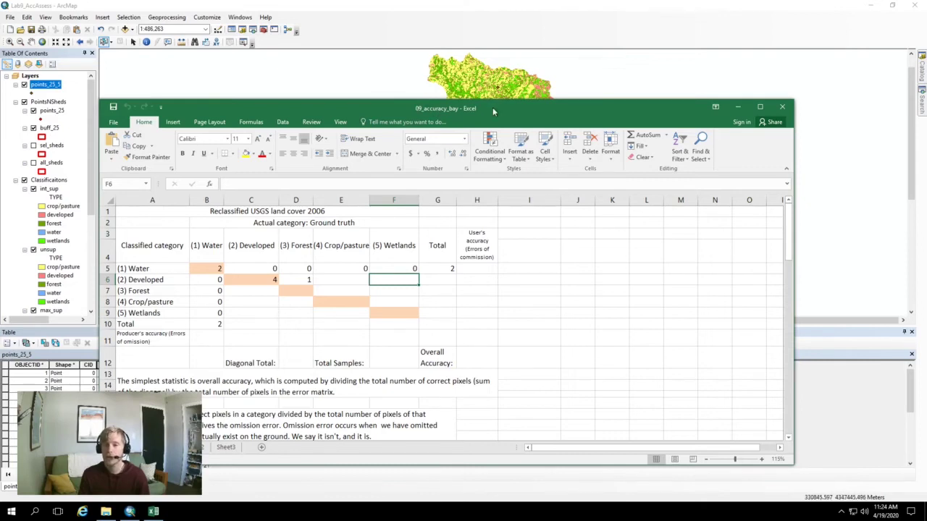
Close the folder window and restore ArcMap from full screen behind the workbook
left_click_drag(492, 108, 392, 158)
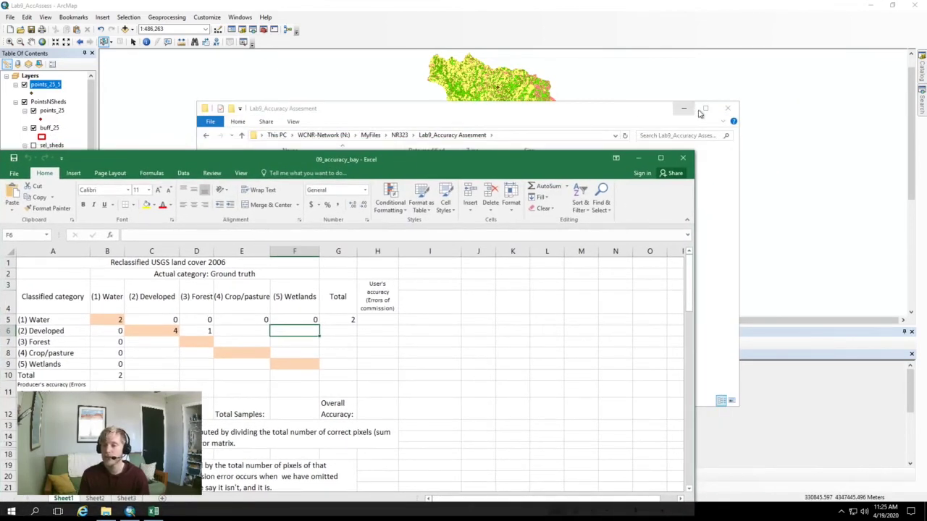
left_click(727, 109)
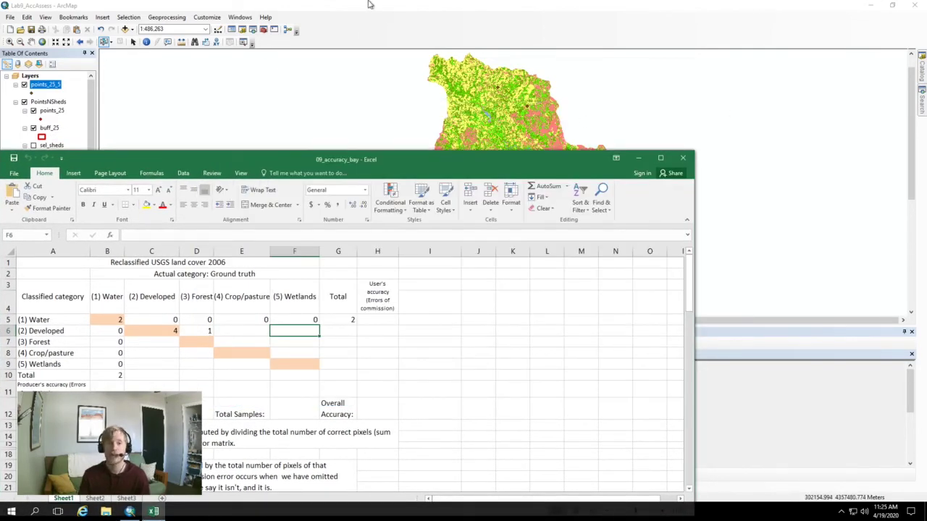
mouse_move(369, 2)
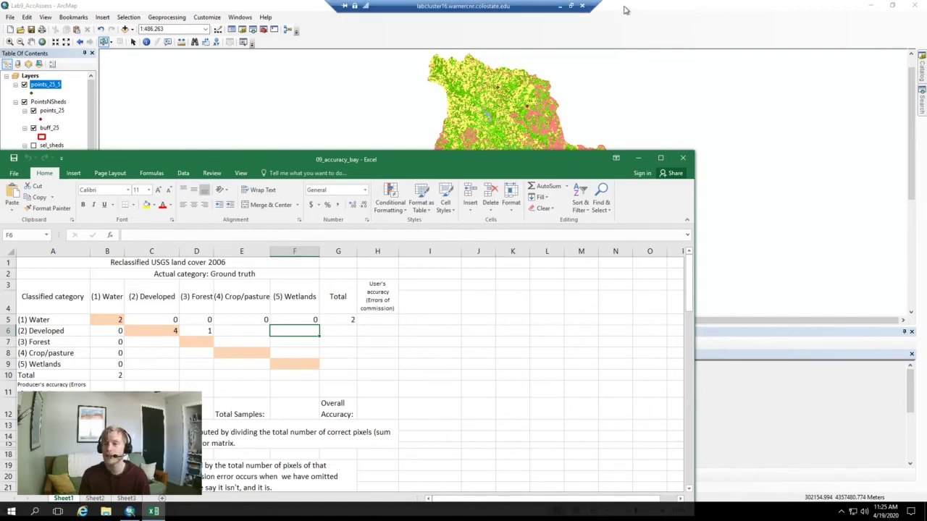
left_click_drag(625, 8, 925, 51)
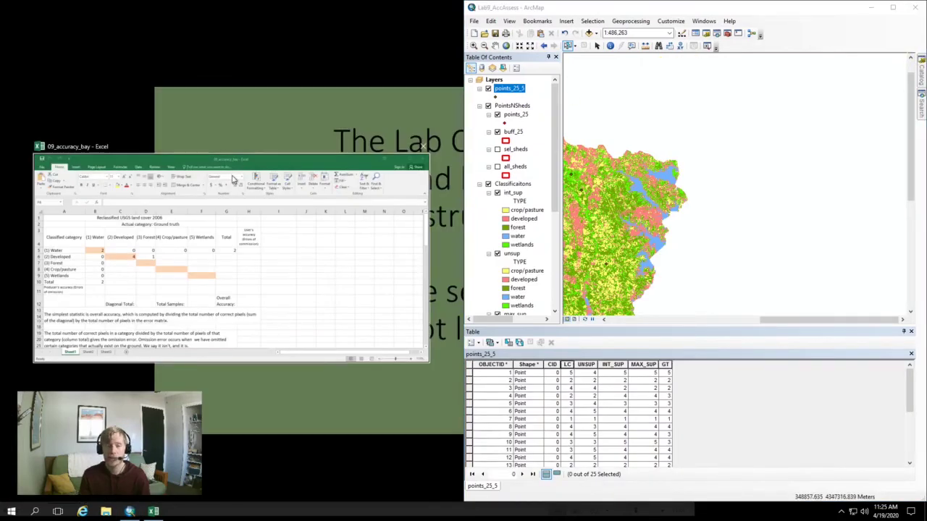
Snap Excel to the left half and enlarge the points_25_5 table to list all 25 points
left_click(233, 179)
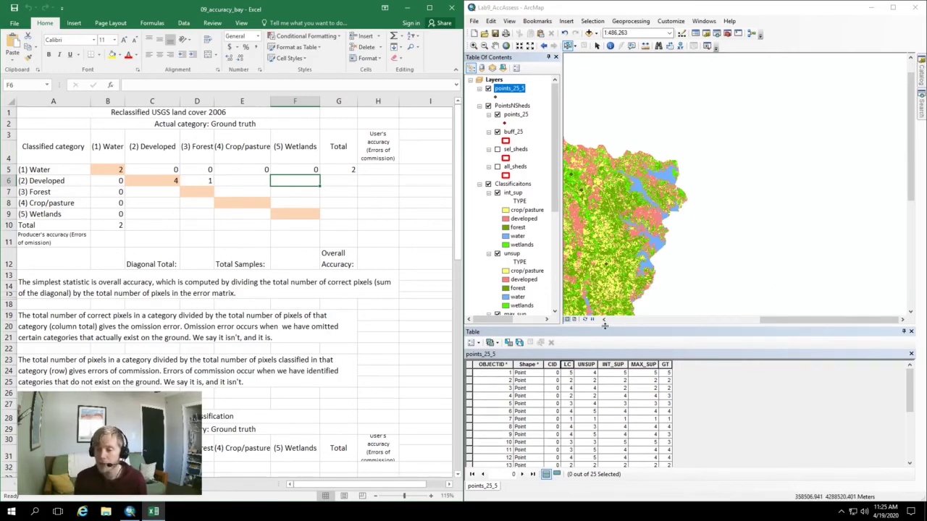
left_click_drag(604, 326, 568, 75)
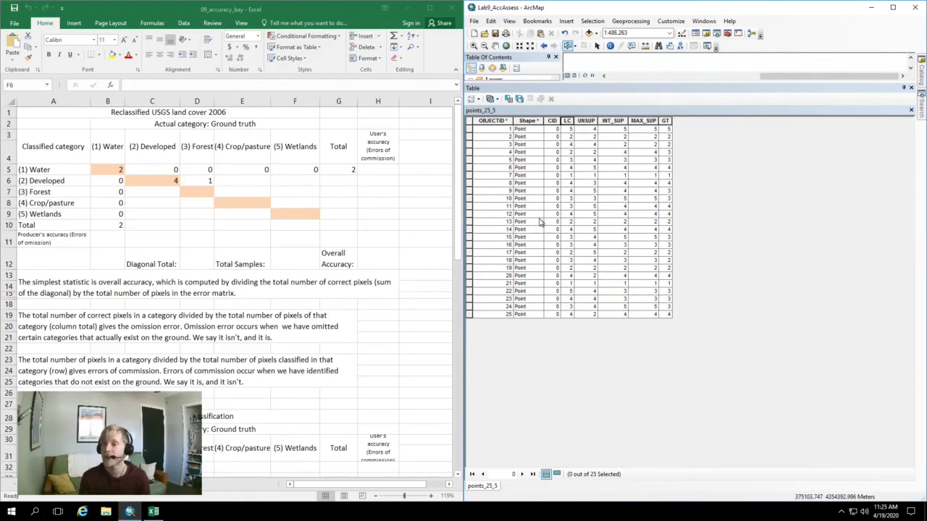
Open Select By Attributes for points_25_5 and delete the old query expression
left_click(583, 26)
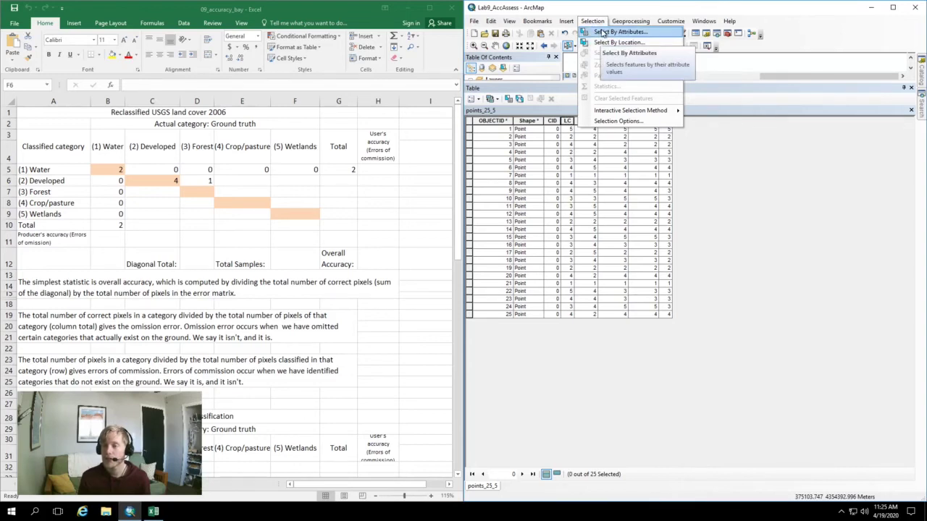
left_click(602, 32)
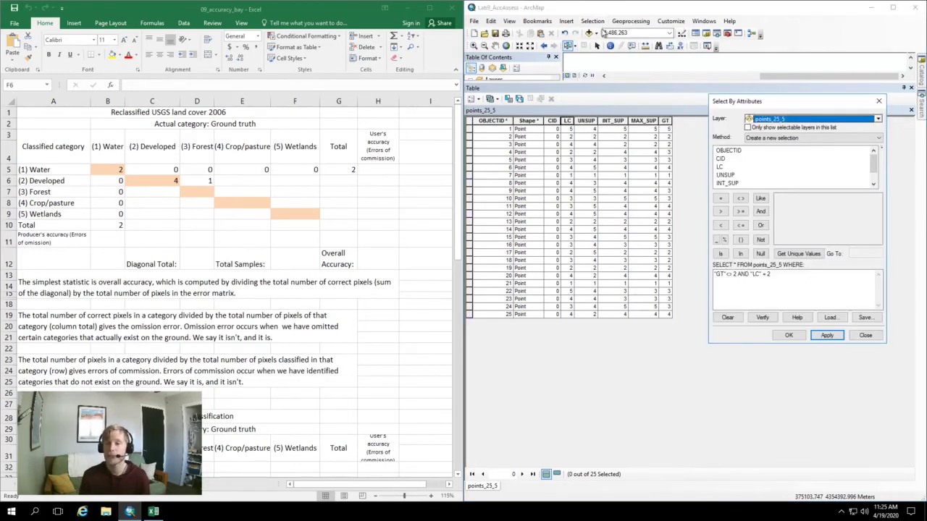
left_click_drag(812, 293, 506, 236)
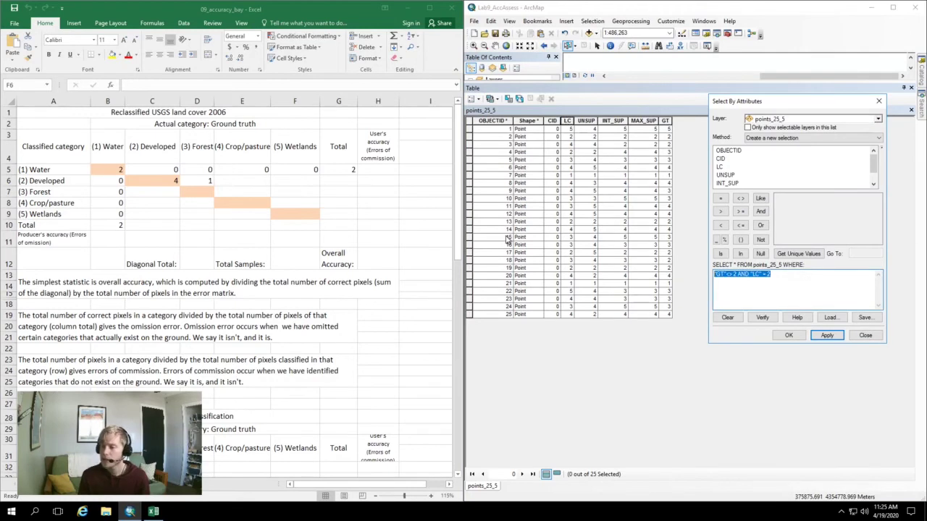
key("BackSpace")
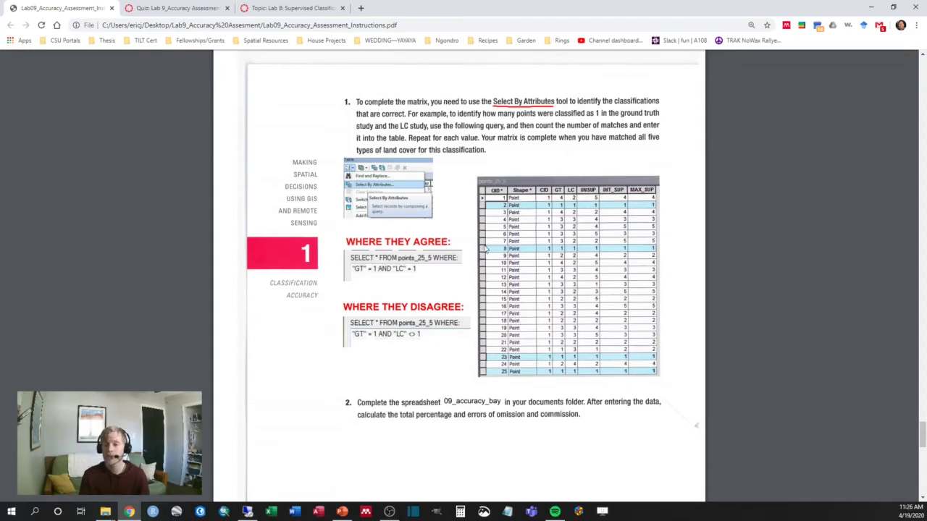
Clear the Developed row values in C6 and D6, checking the query instructions in the PDF
left_click(872, 8)
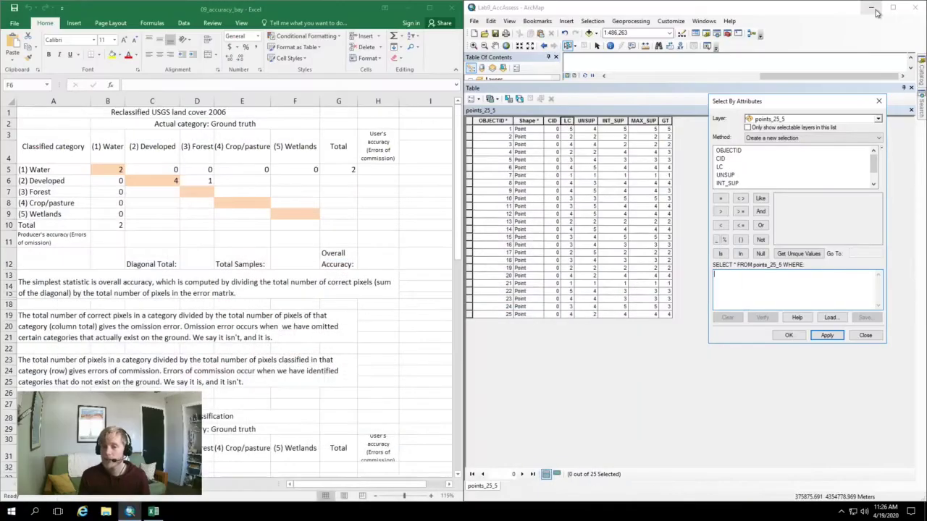
left_click(174, 182)
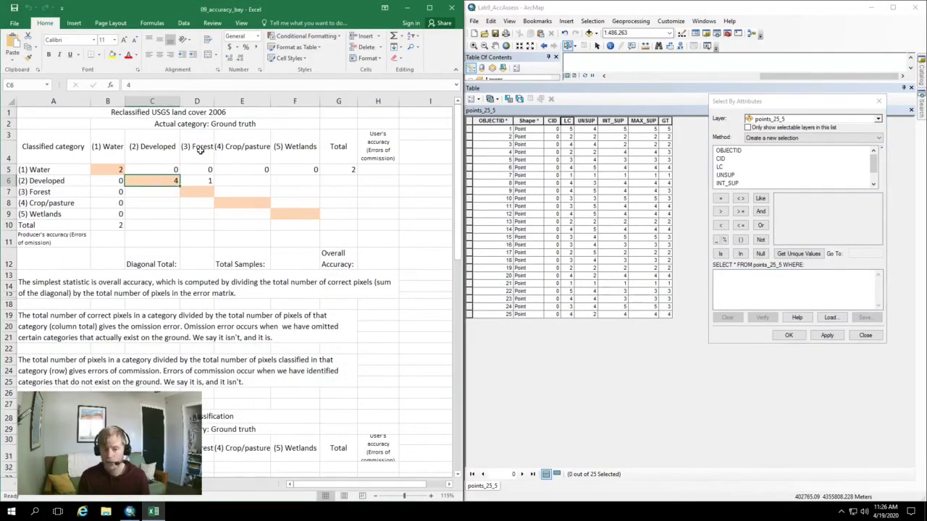
left_click(203, 182)
key("Delete")
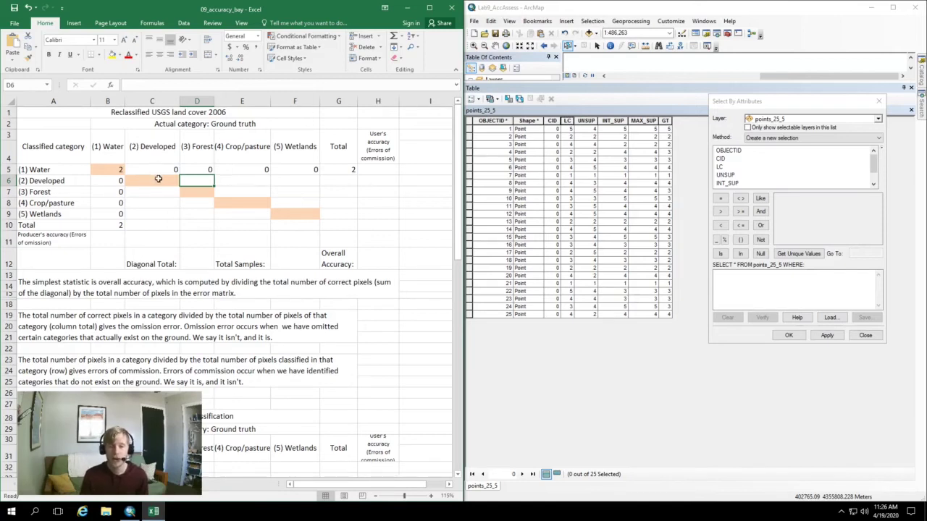
left_click(158, 178)
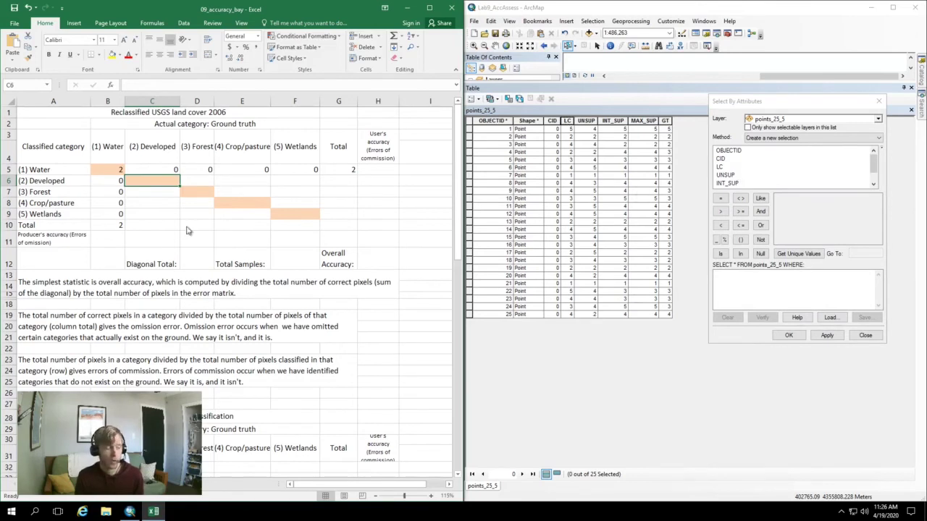
key("alt+Tab")
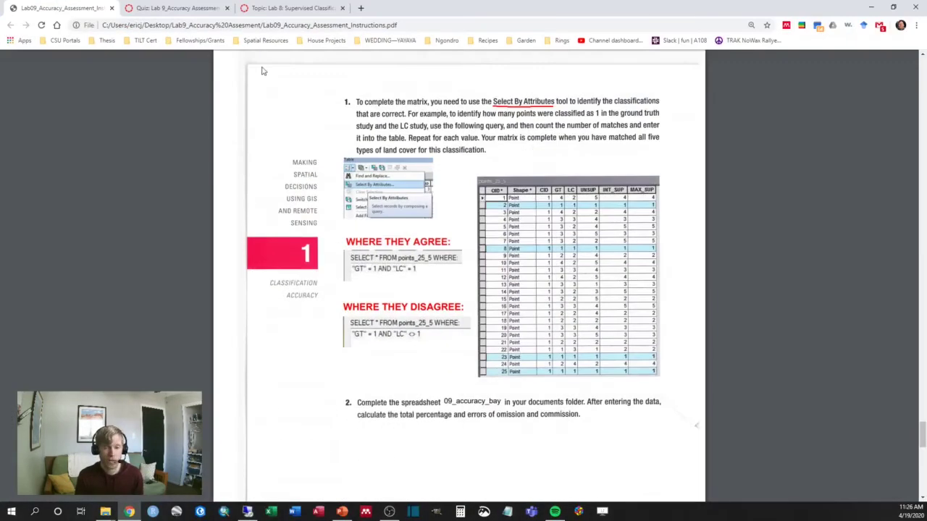
left_click_drag(347, 7, 926, 43)
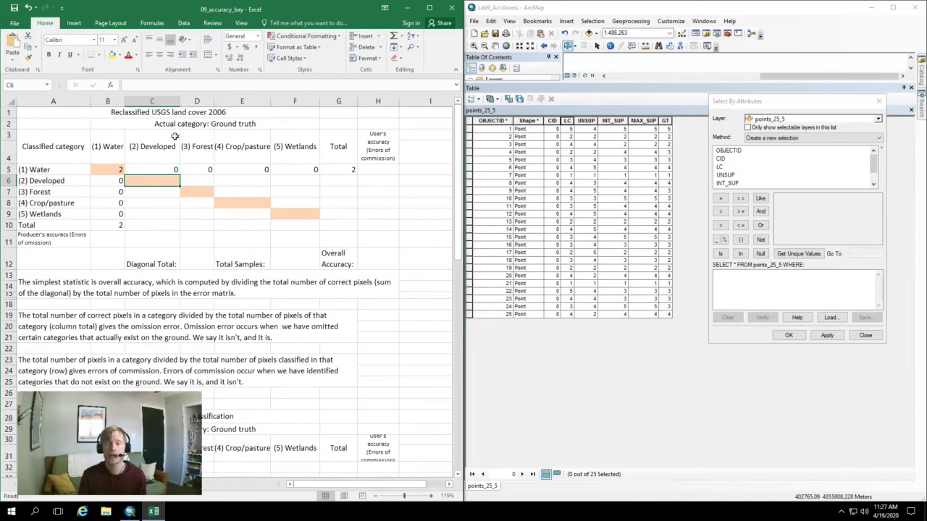
Apply the query LC = 2 AND GT = 2, selecting 4 of 25 points, then pick cell C6
left_click(68, 167)
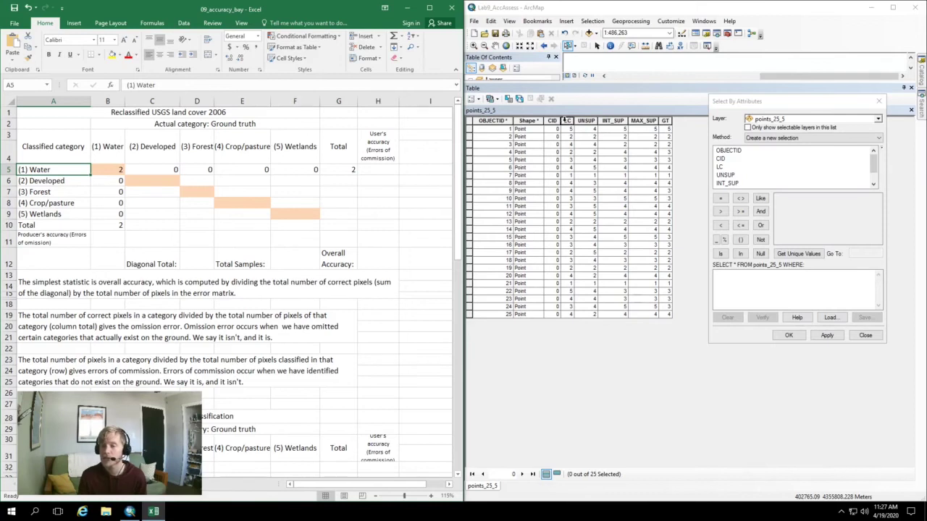
double_click(719, 167)
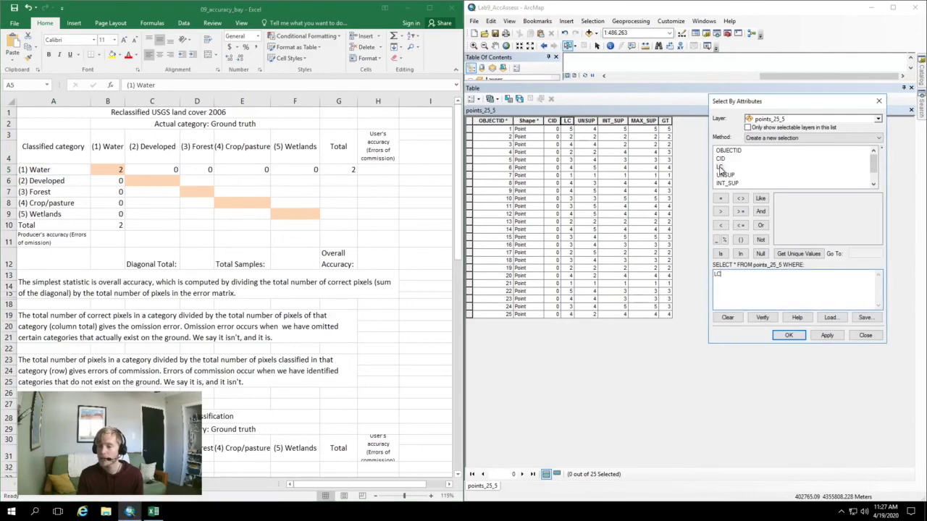
left_click(746, 226)
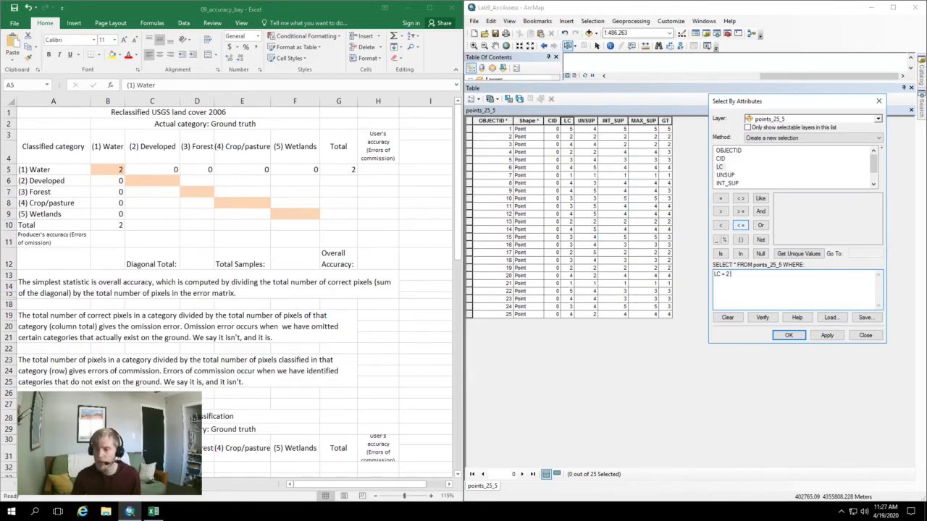
left_click(760, 212)
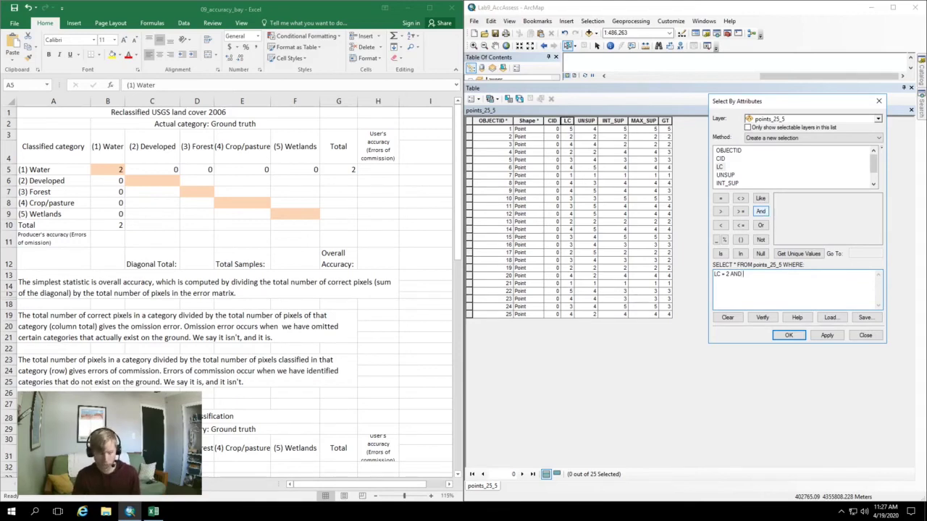
type("GT")
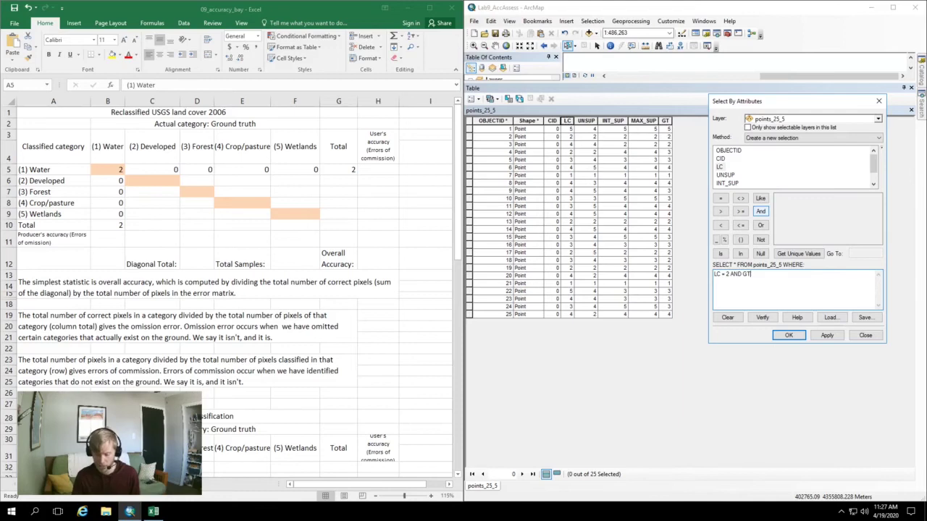
type(" = 2")
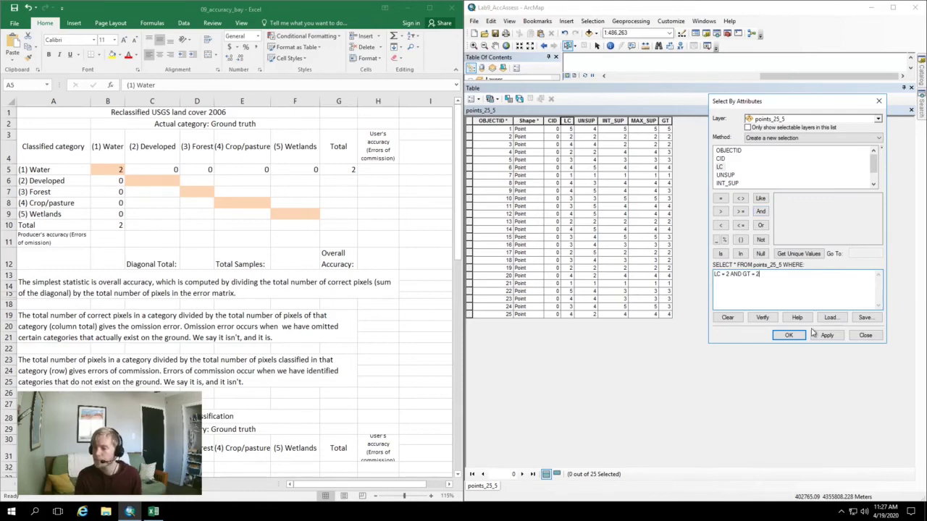
left_click(823, 336)
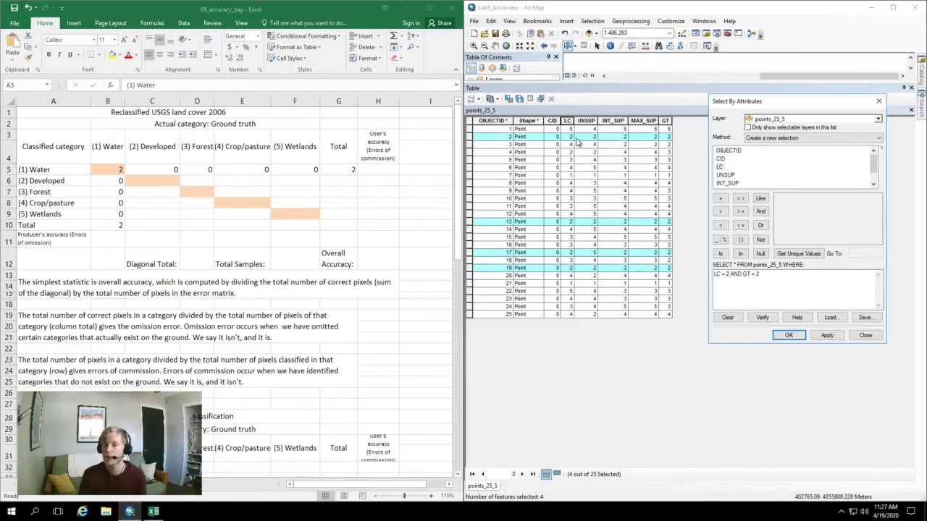
left_click(728, 273)
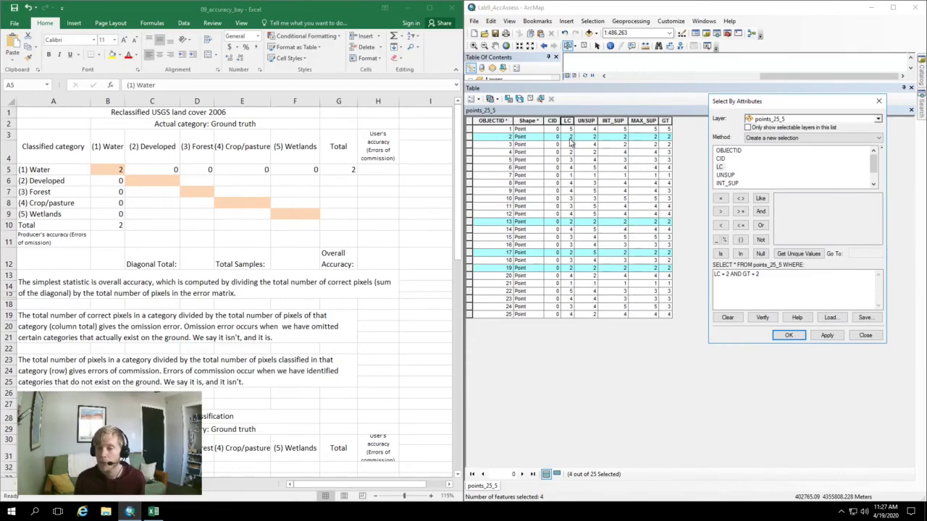
left_click(154, 180)
left_click(153, 181)
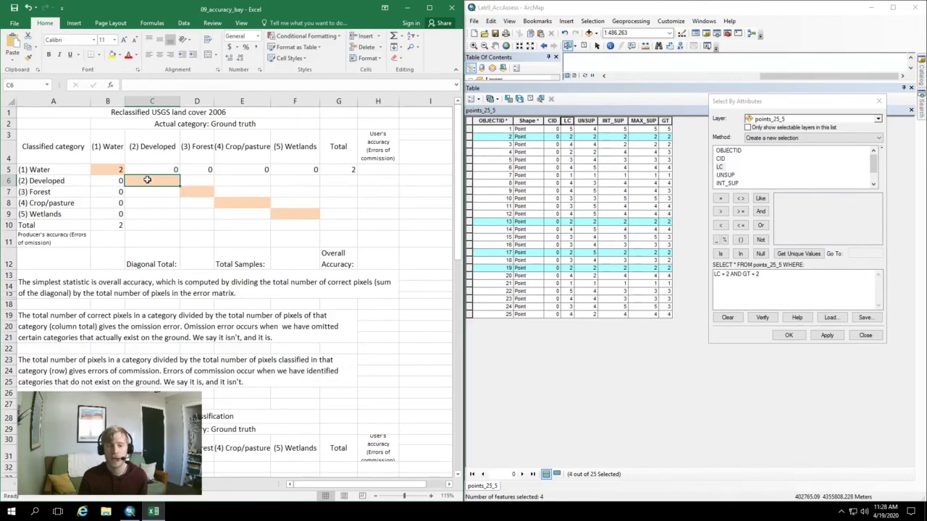
Enter 4 in the Developed/Developed cell C6 of the error matrix
double_click(147, 178)
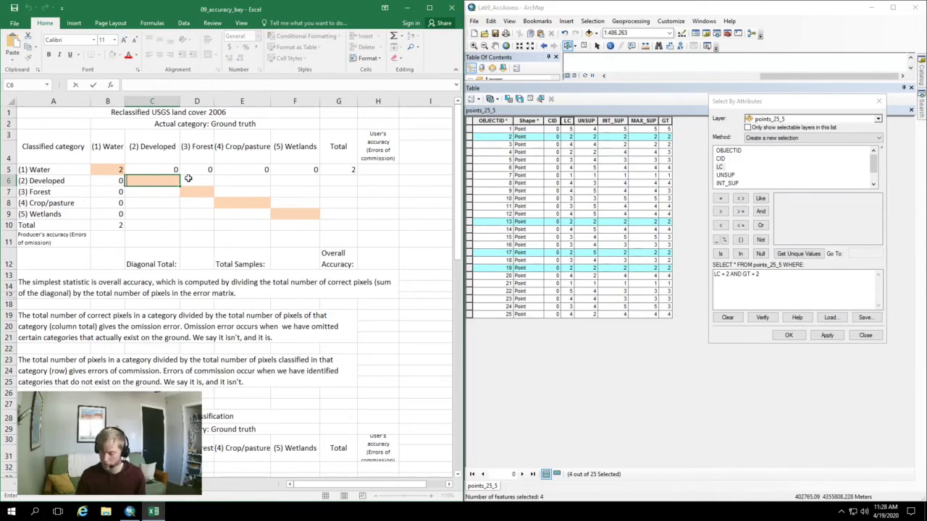
type("4")
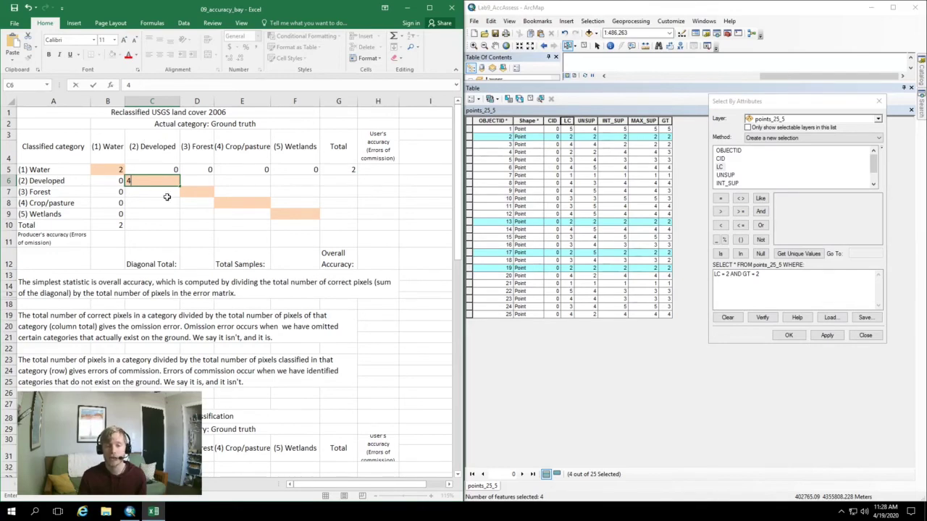
left_click(724, 275)
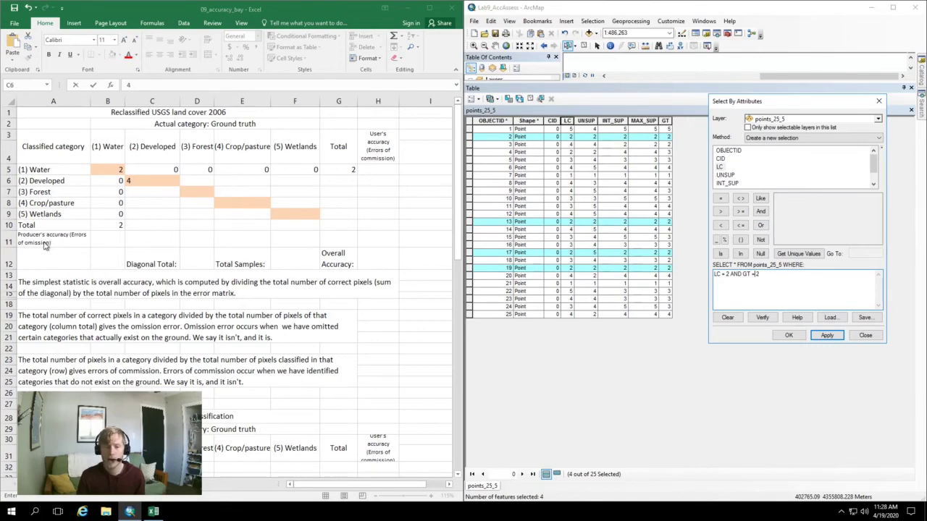
Change the query to LC <> 2 AND GT = 2 and apply it, selecting 2 of 25 points
key("alt+Tab")
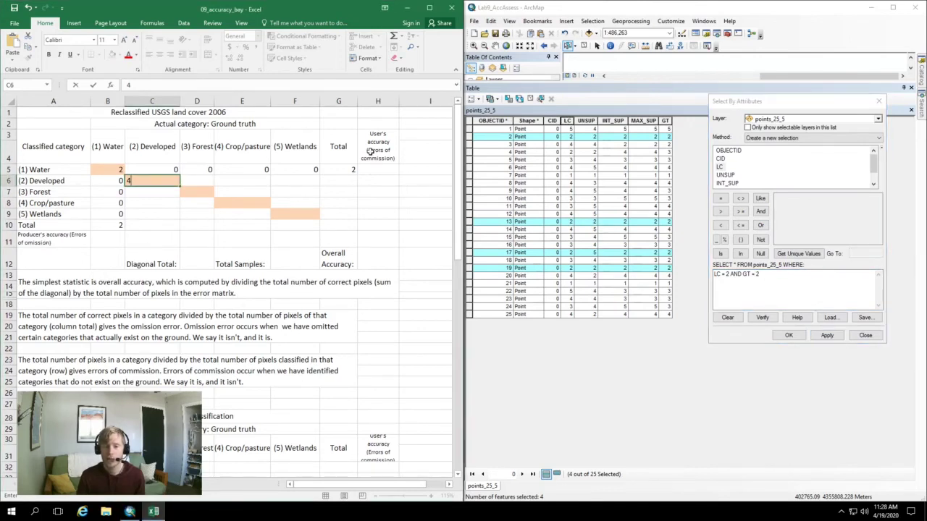
left_click(761, 274)
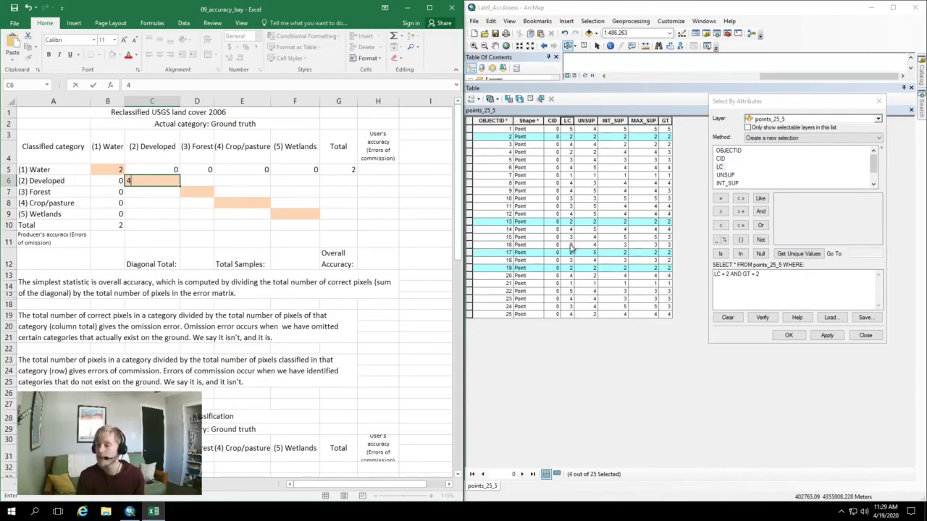
left_click(725, 275)
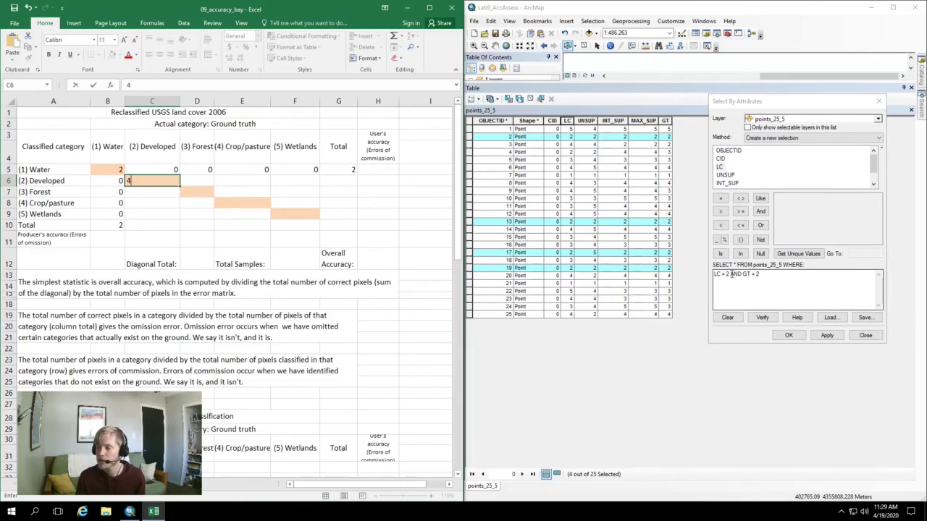
left_click(745, 274)
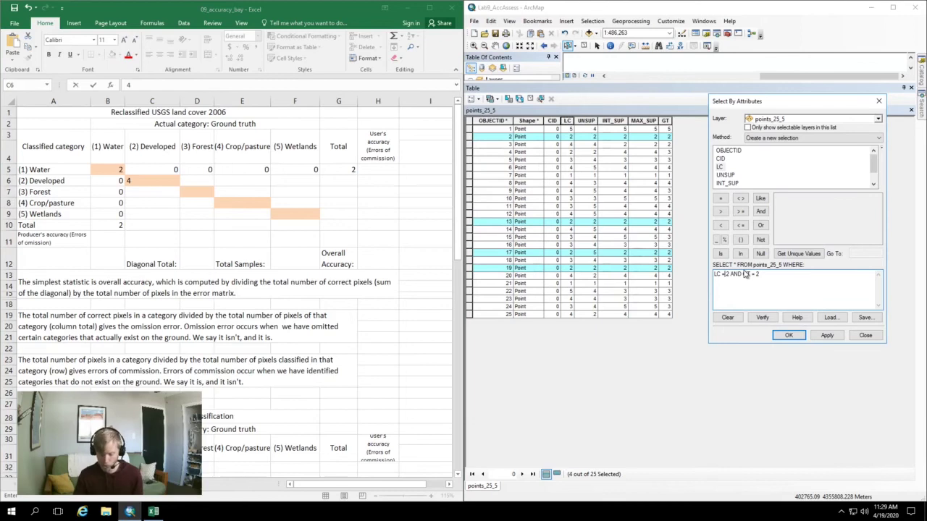
key("BackSpace")
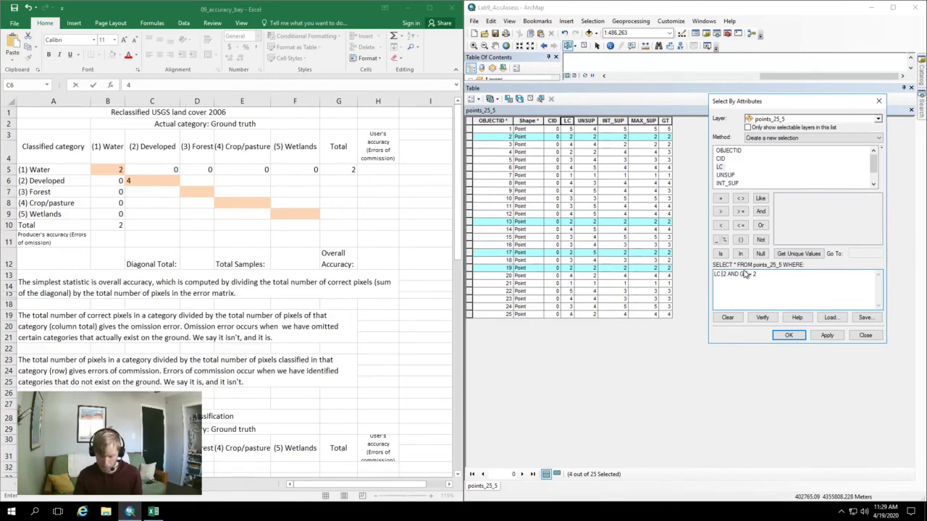
type("<>")
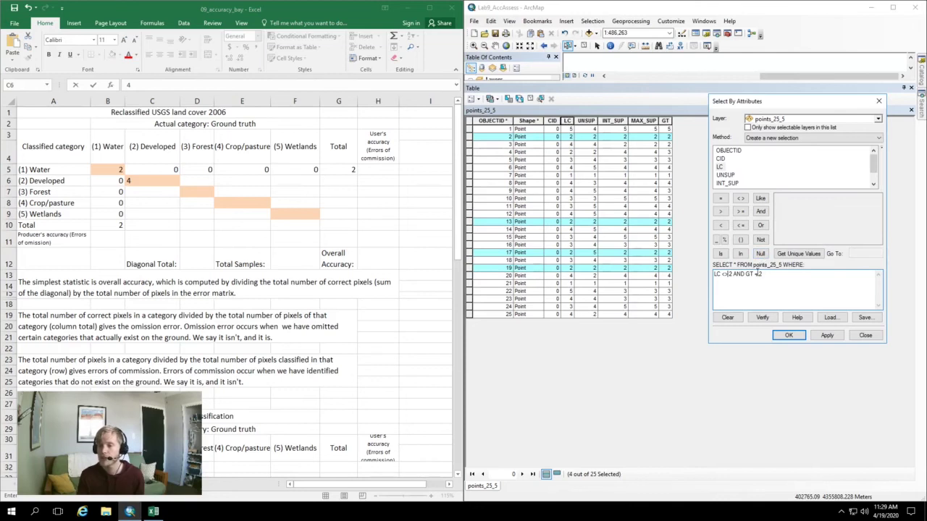
left_click(826, 336)
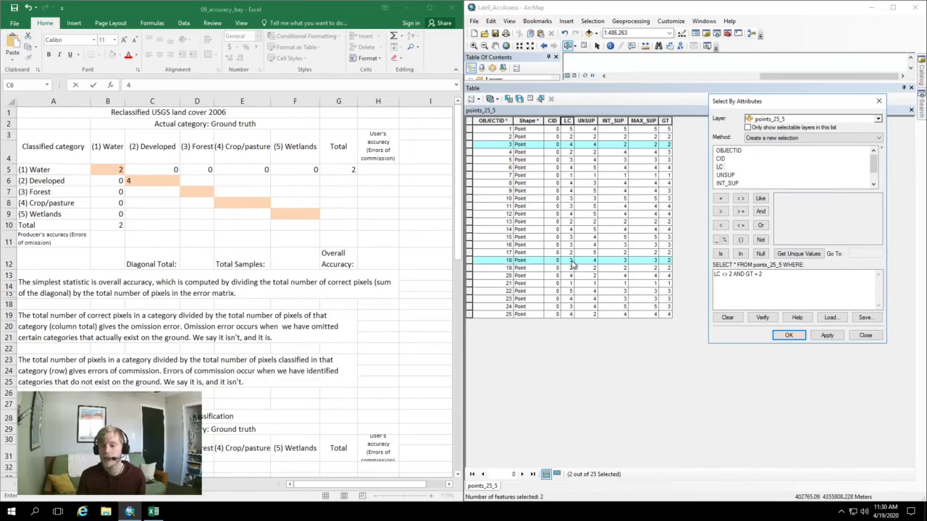
Enter 4, 1, 1 and 0 down the Developed ground-truth column
left_click(163, 190)
type("4")
key("Return")
type("1")
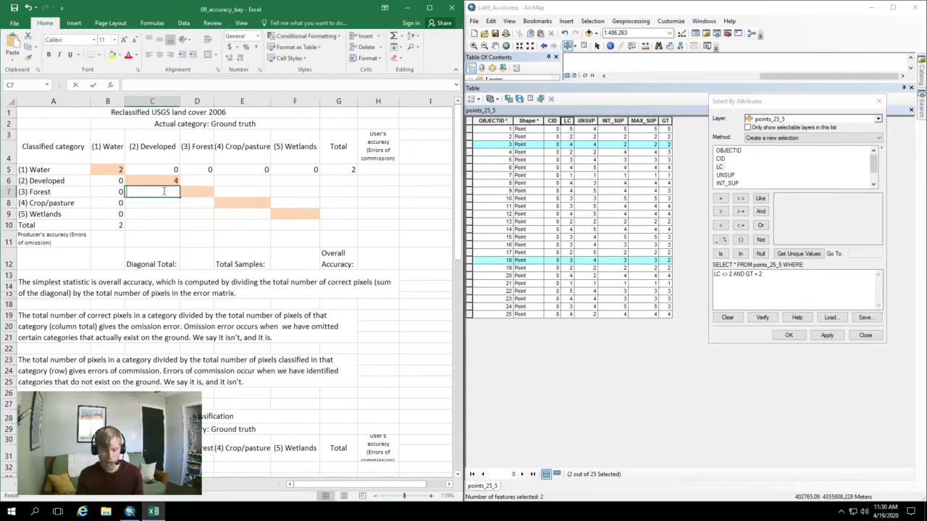
key("Return")
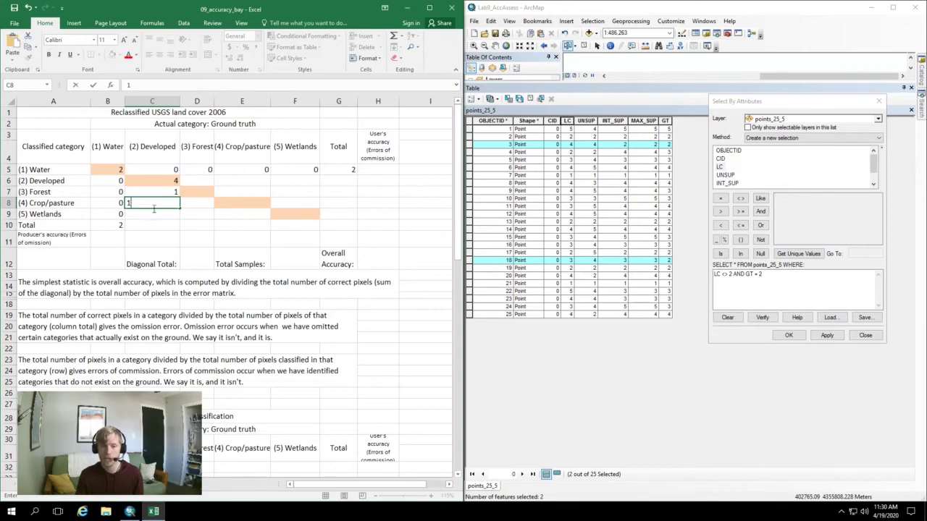
type("1")
key("Return")
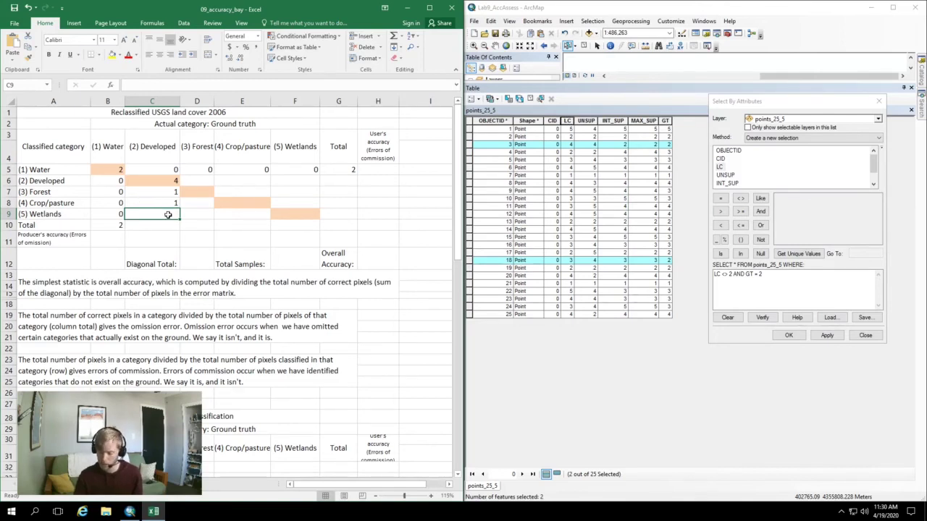
type("0")
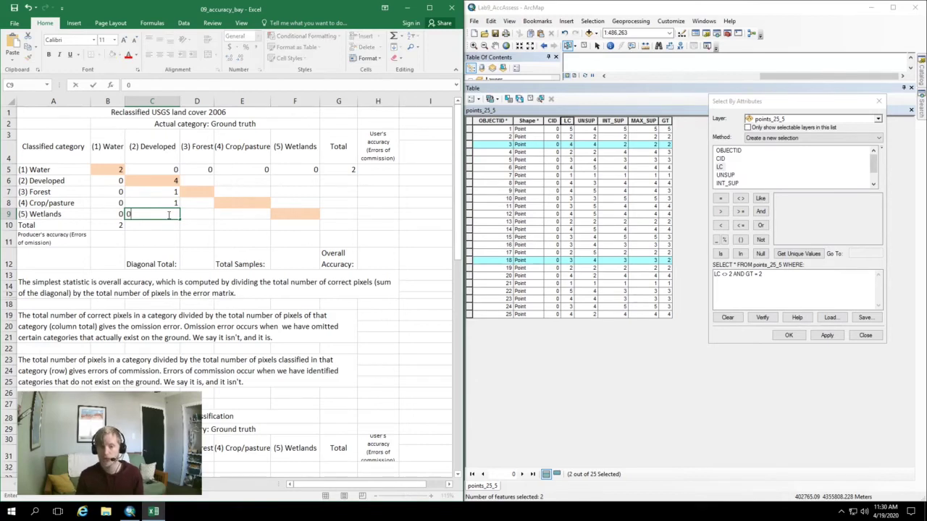
left_click(753, 272)
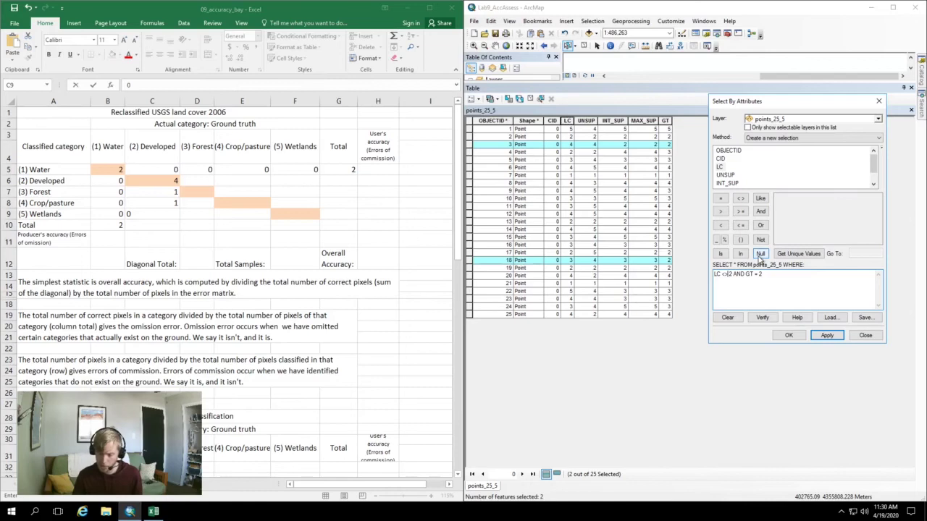
Rewrite the query as LC = 2 AND GT <> 2 and apply it, selecting point 4
key("BackSpace")
key("BackSpace")
type("=")
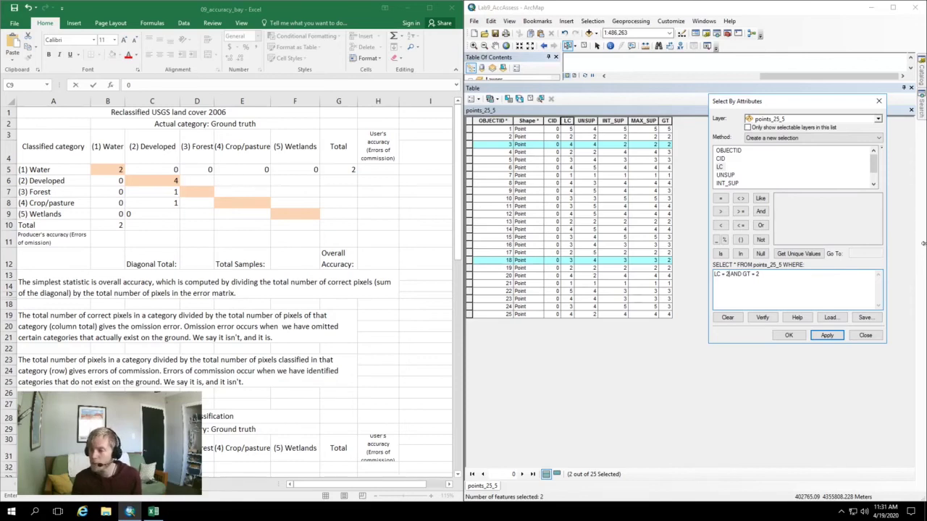
left_click(755, 274)
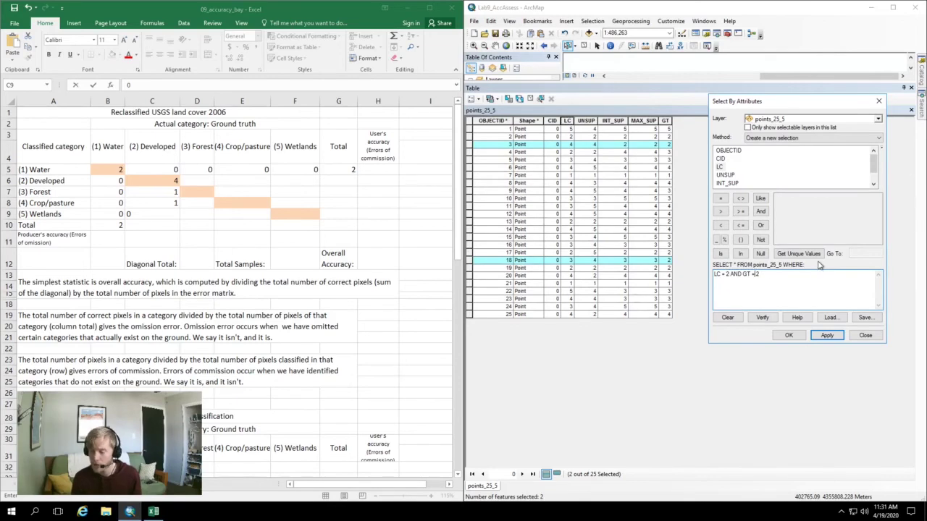
key("BackSpace")
type("<")
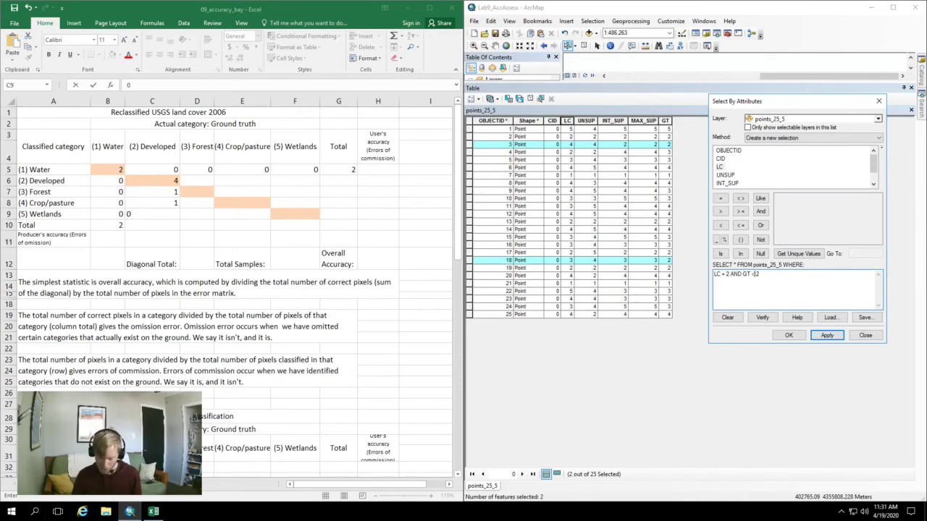
type("=")
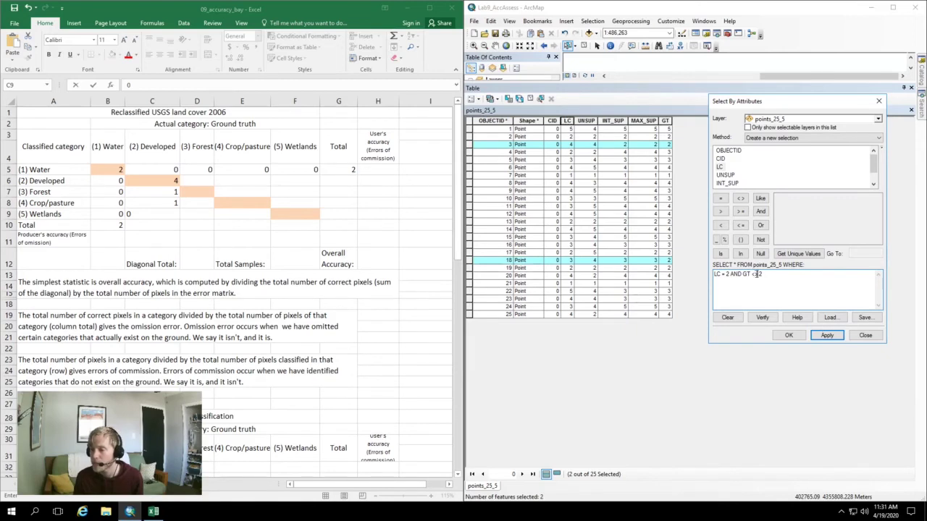
left_click(828, 336)
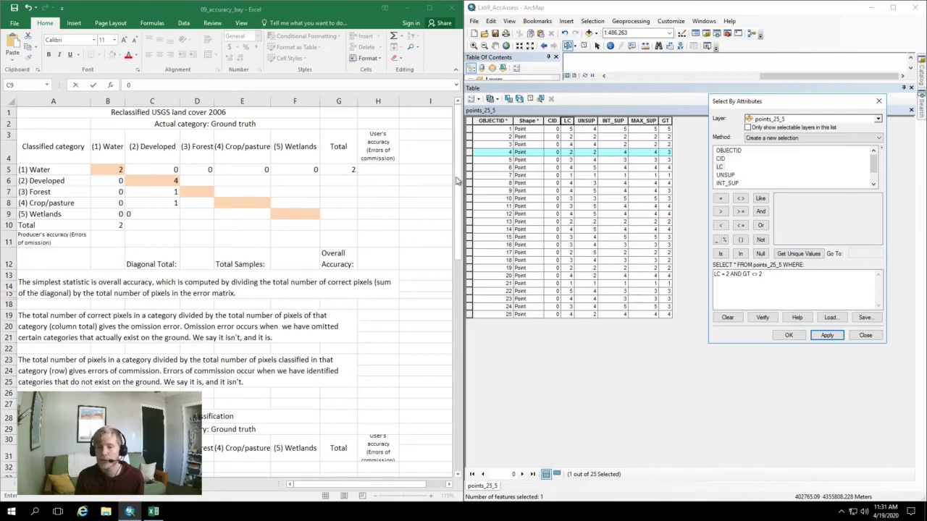
Enter 1, 0 and 0 in the Developed row under Forest, Crop/pasture and Wetlands
left_click(203, 181)
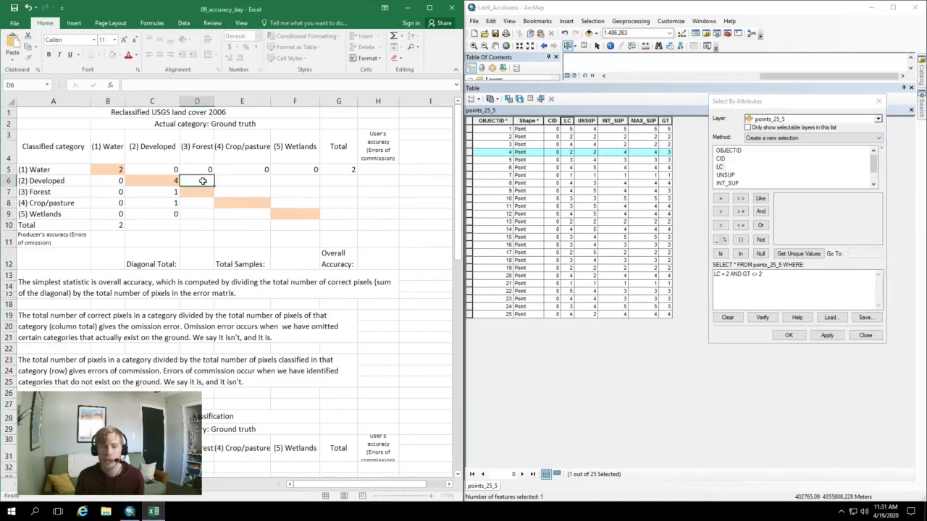
type("1")
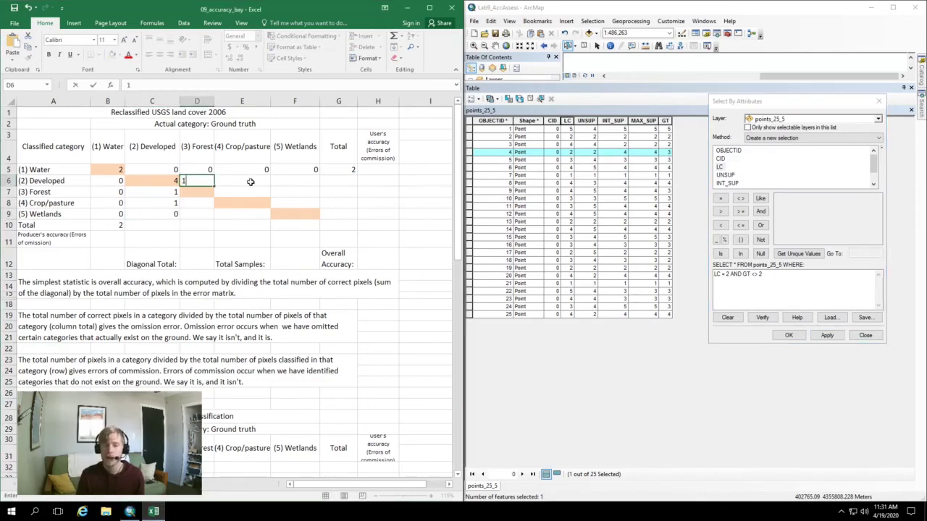
left_click(250, 182)
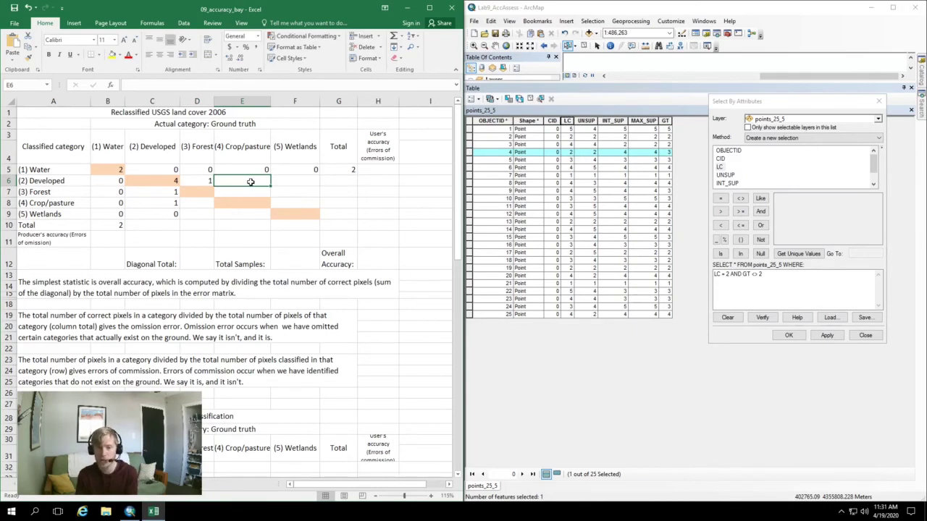
type("0")
left_click(285, 182)
type("0")
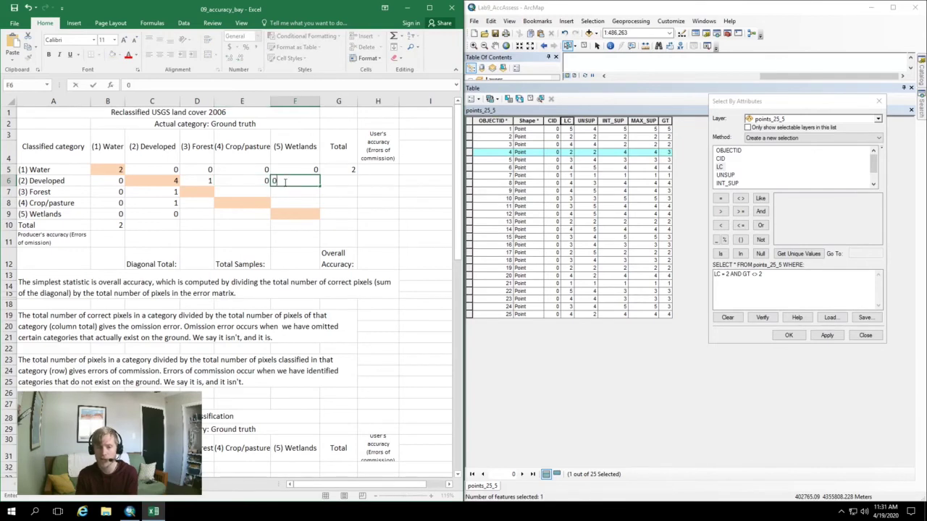
left_click(298, 191)
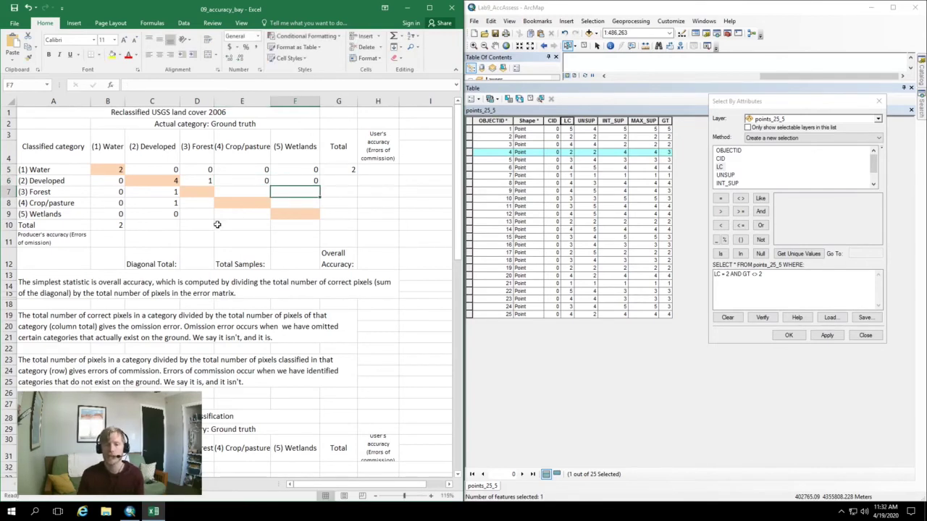
AutoSum the Developed column total (6) in C10 and row total (5) in G6
left_click(166, 228)
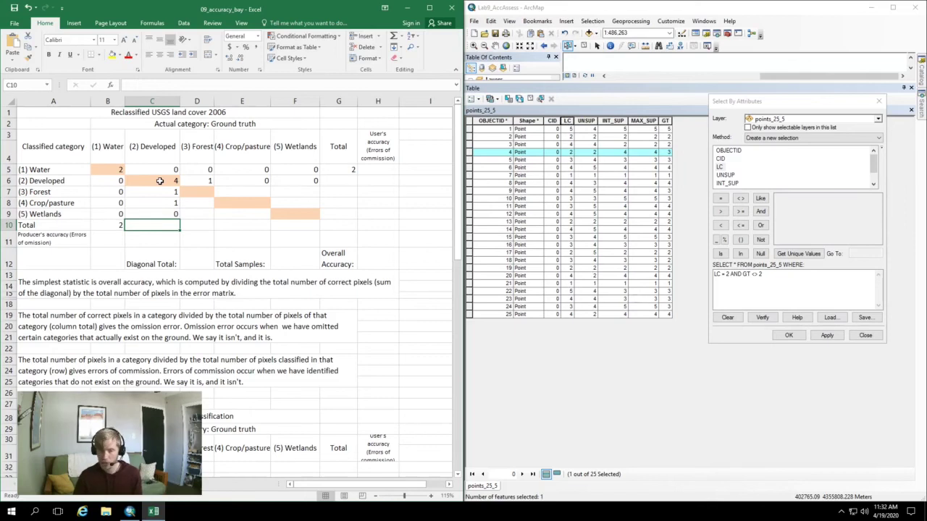
key("alt+equal")
key("Return")
left_click(345, 182)
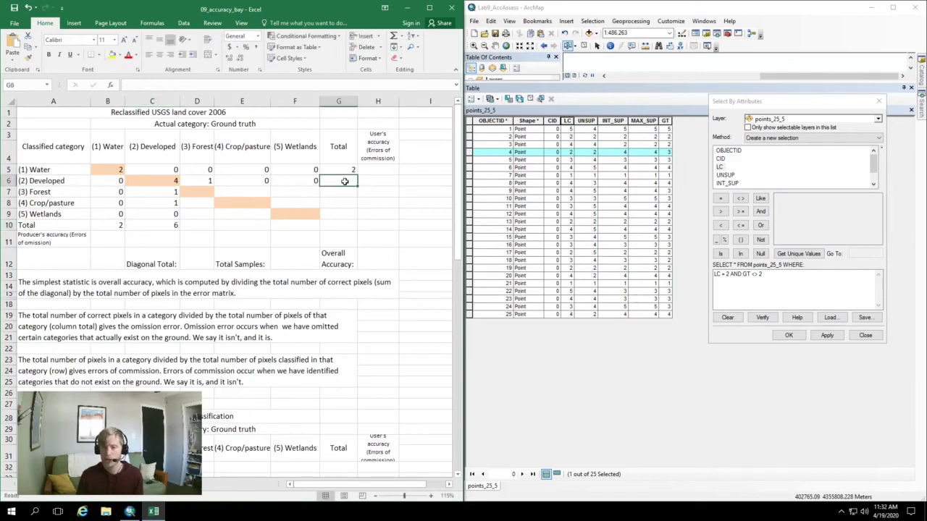
key("alt+equal")
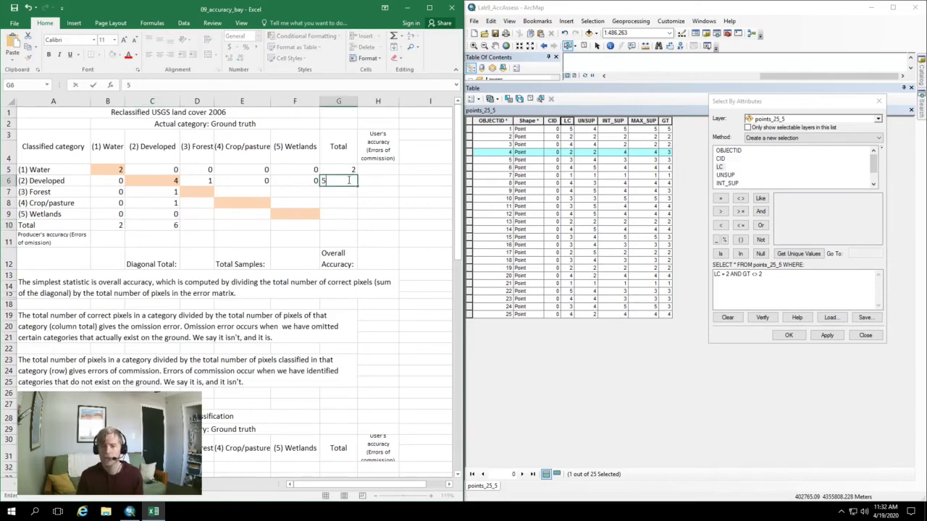
key("Return")
left_click(367, 181)
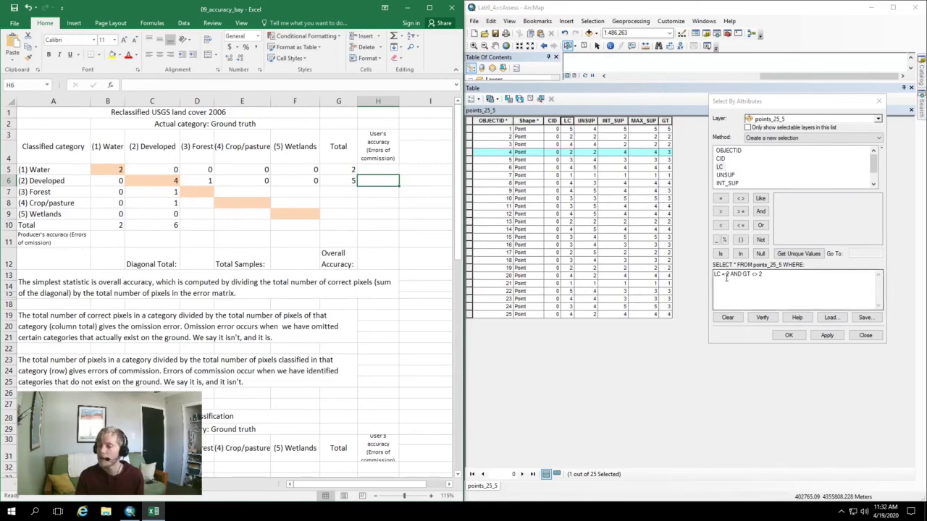
Change the query to LC = 3 AND GT = 3 and apply it, selecting 5 points
left_click(754, 275)
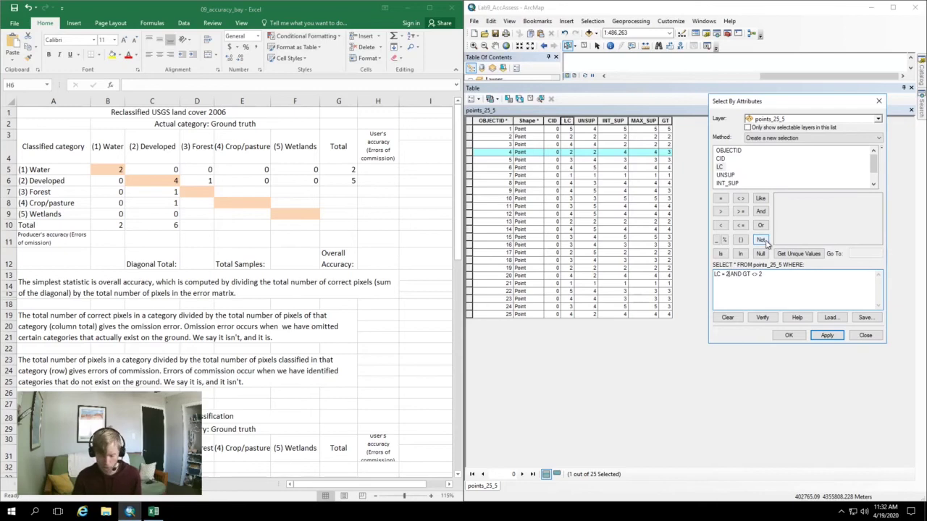
key("BackSpace")
type("3")
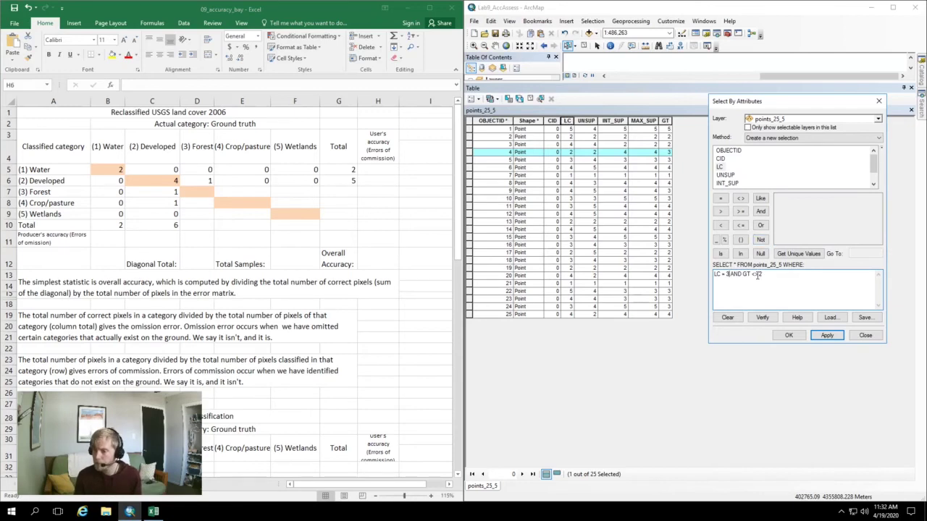
left_click(757, 275)
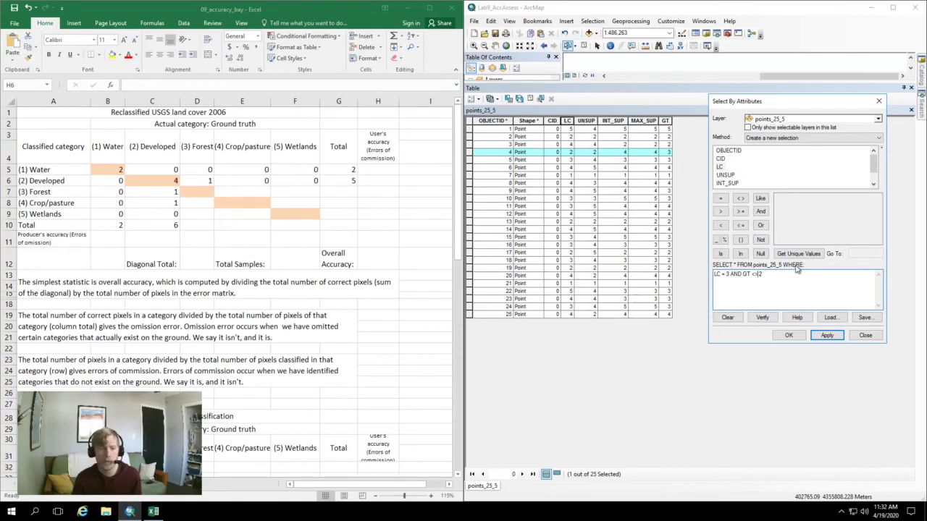
key("BackSpace")
key("BackSpace")
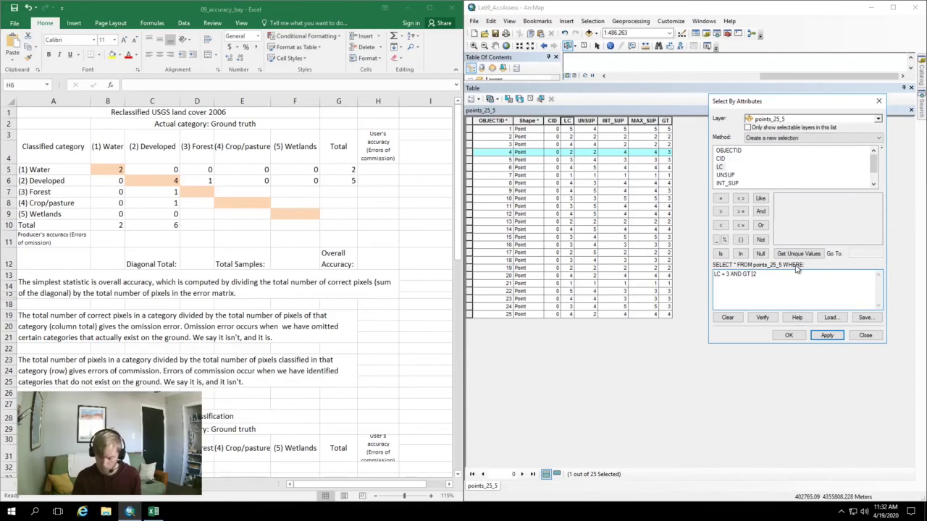
type("= 3")
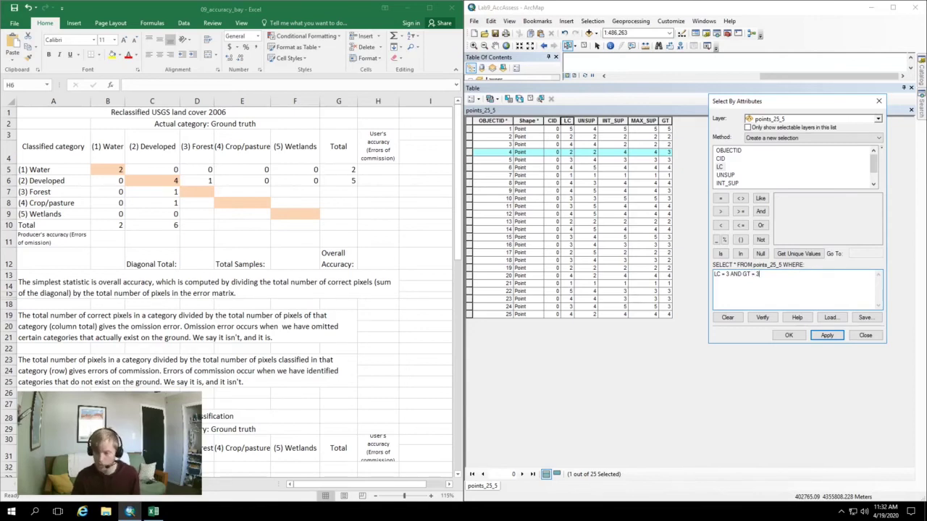
left_click(826, 336)
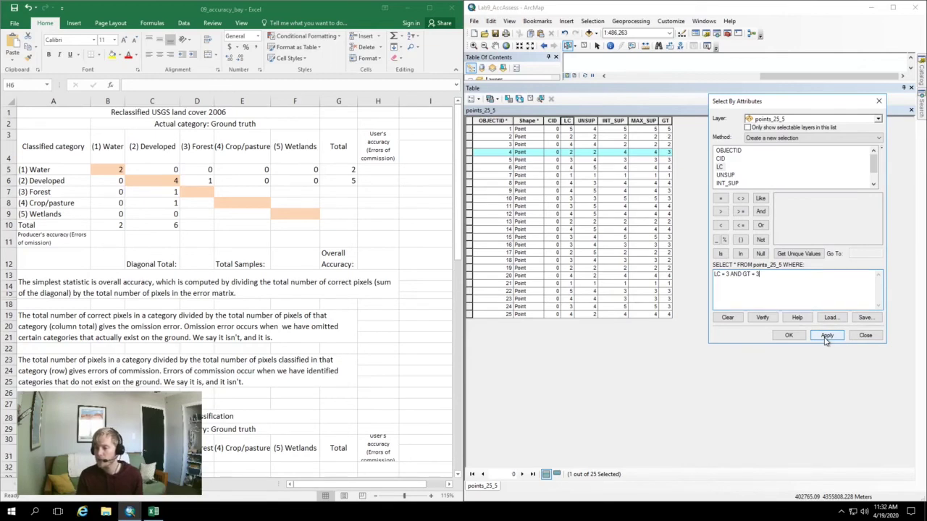
left_click(826, 338)
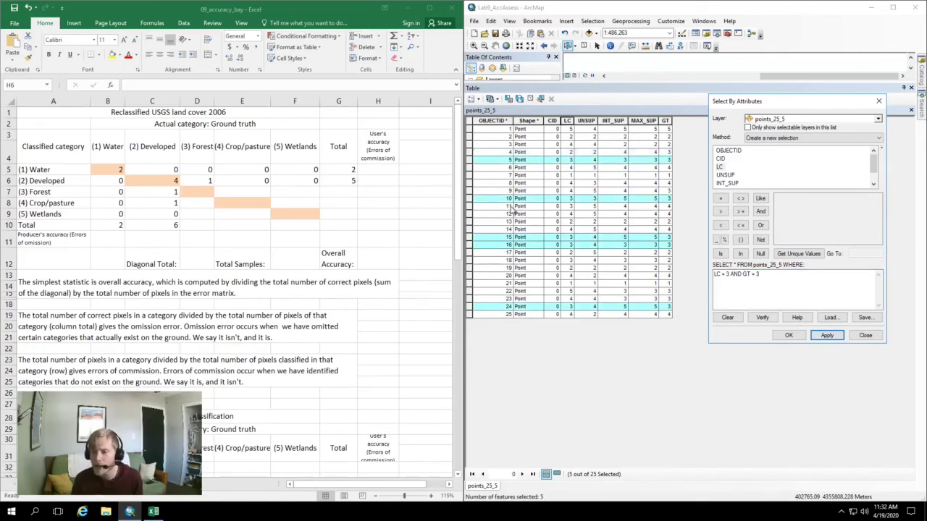
Enter 5 in the Forest diagonal cell D7
left_click(205, 191)
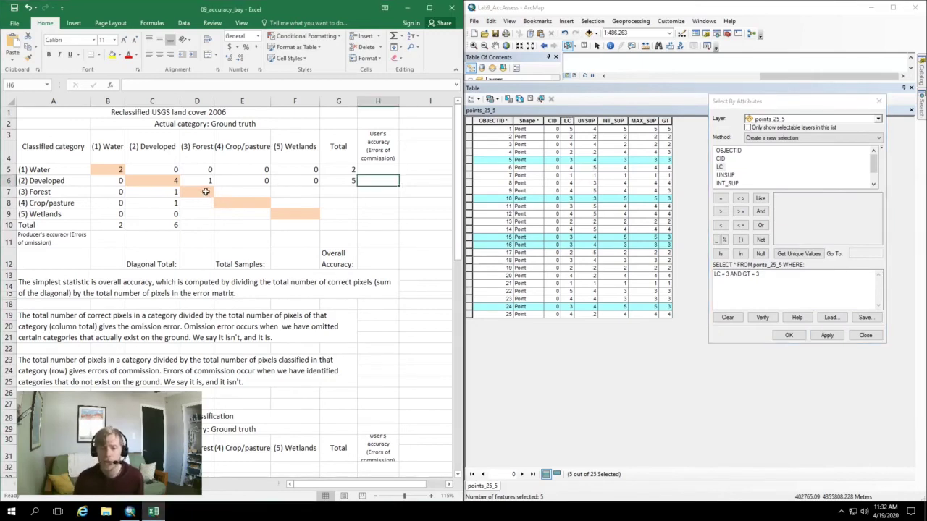
key("BackSpace")
left_click(205, 191)
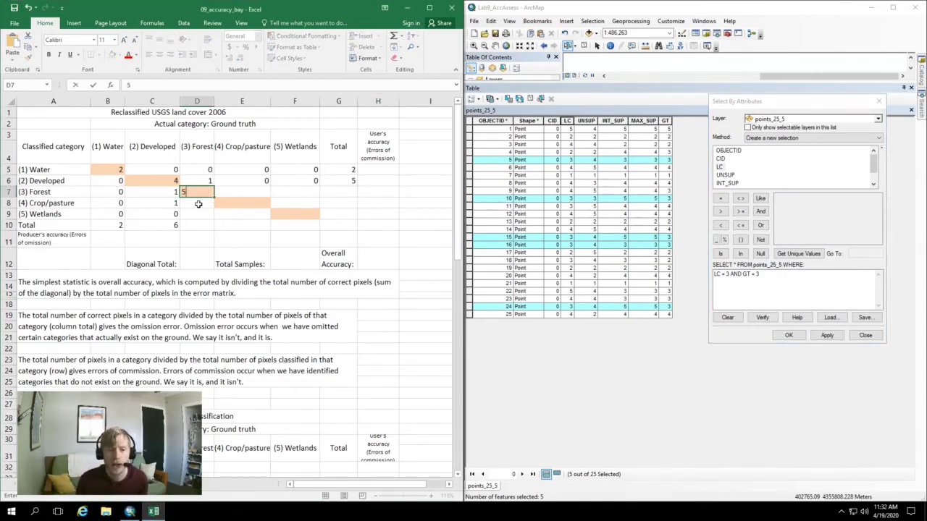
key("Return")
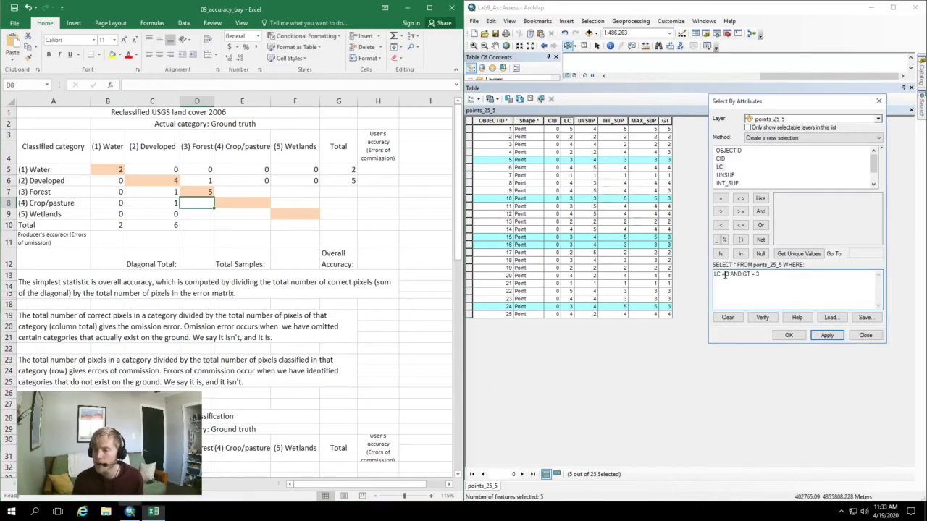
Change the query to LC <> 3 AND GT = 3 and apply it, selecting 4 points
left_click(723, 276)
key("BackSpace")
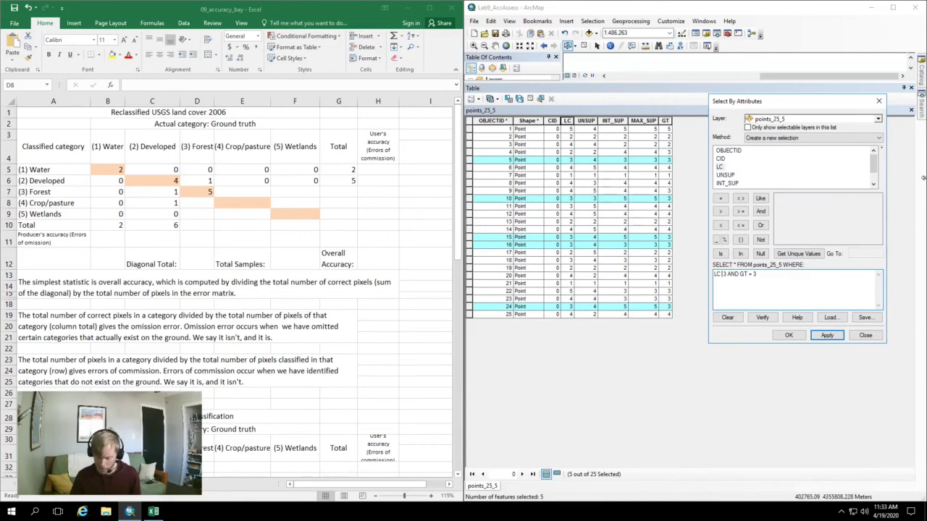
type("<>")
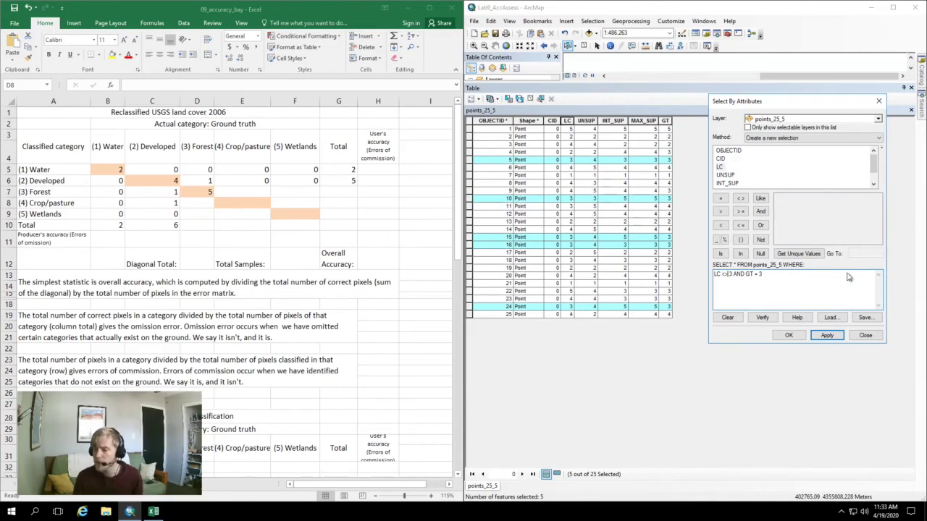
left_click(825, 334)
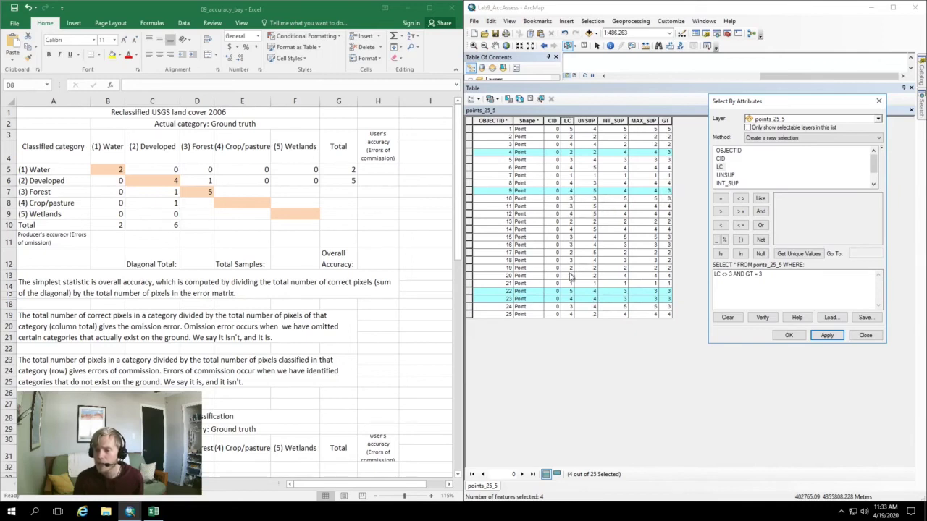
Enter 2 for Crop/pasture and 1 for Wetlands in the Forest column (D8, D9)
left_click(201, 206)
type("2")
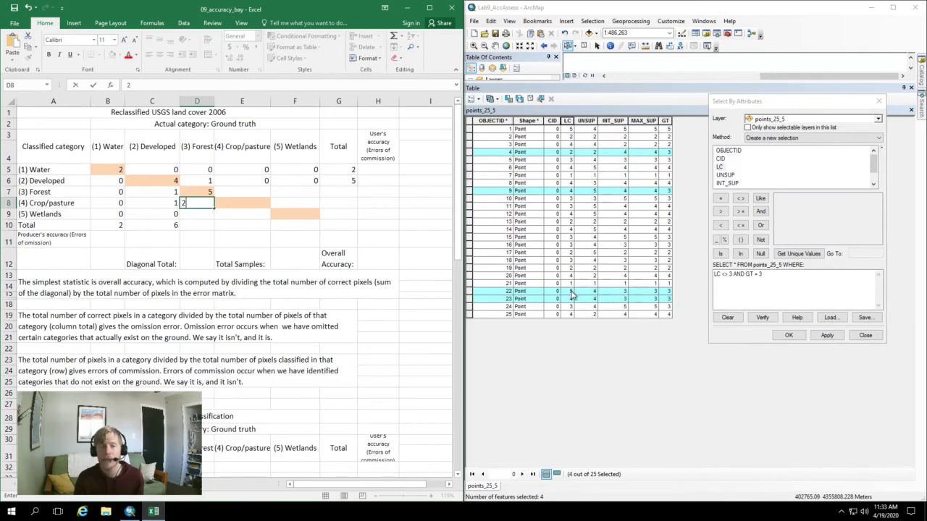
left_click(205, 217)
type("1")
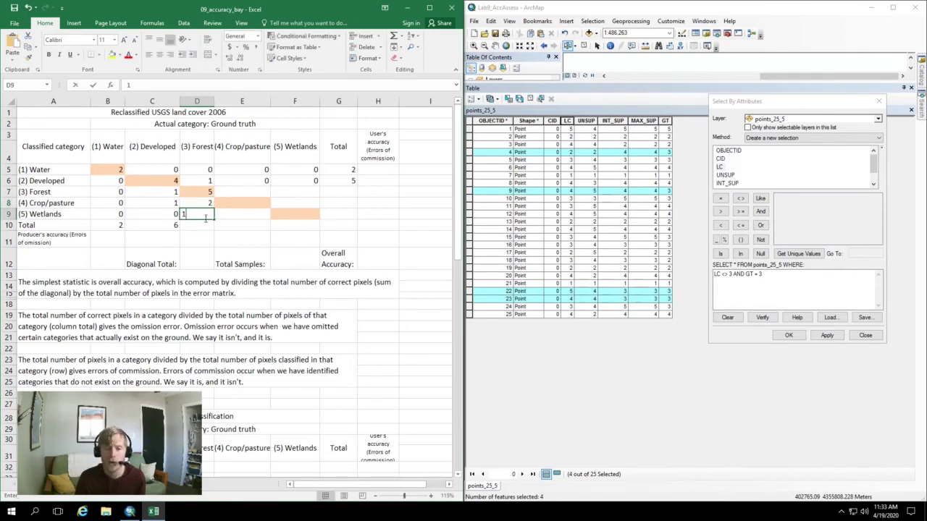
key("Return")
left_click(212, 235)
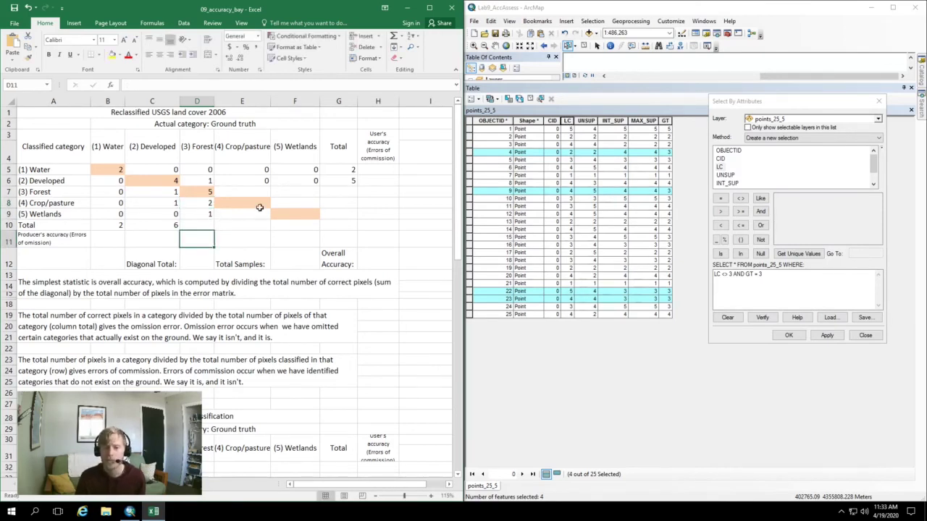
left_click(258, 204)
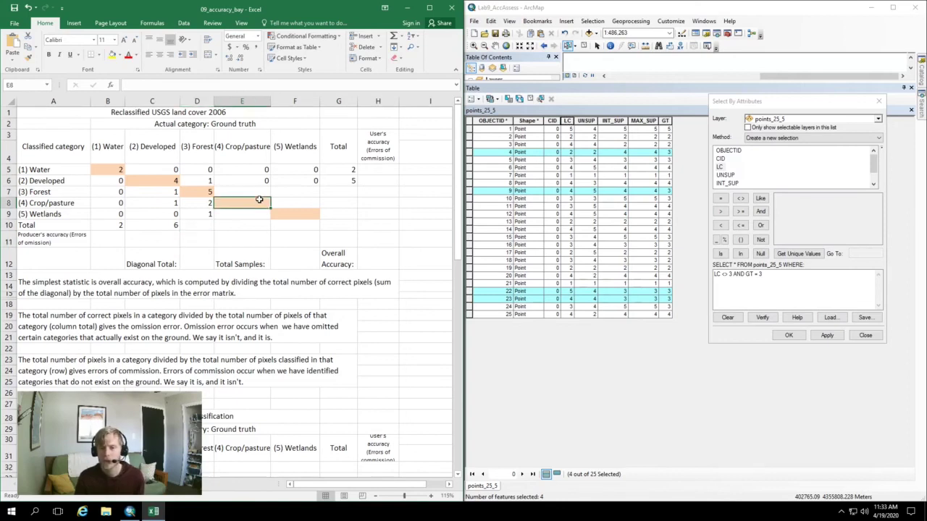
left_click(727, 276)
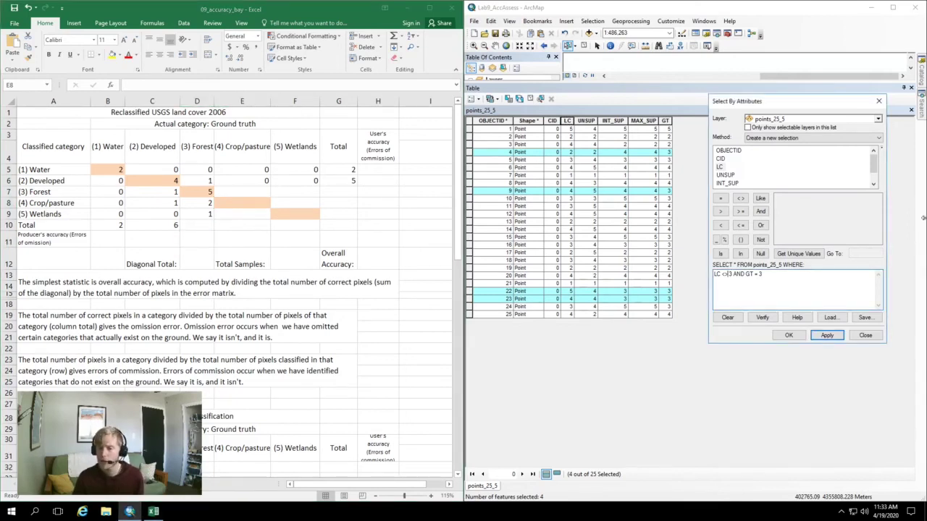
key("BackSpace")
key("BackSpace")
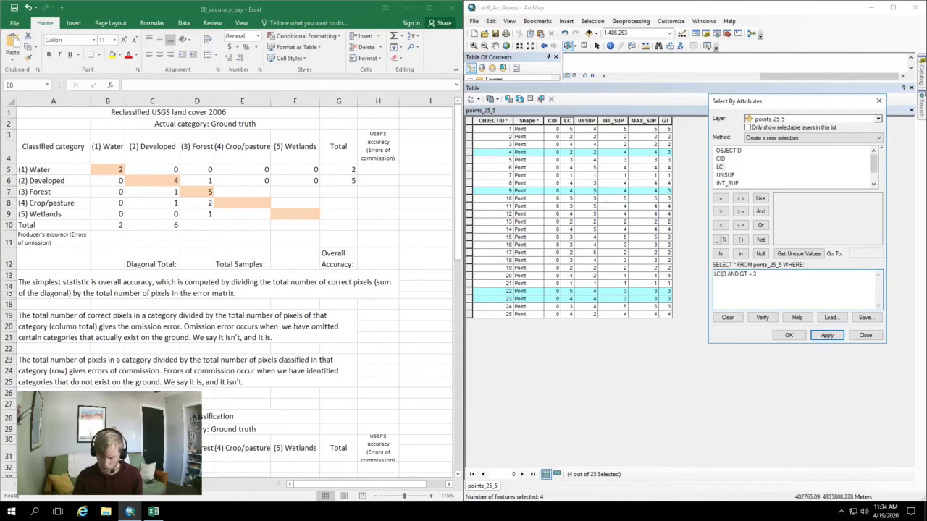
Apply the query LC = 3 AND GT <> 3, selecting points 11 and 18
type("=")
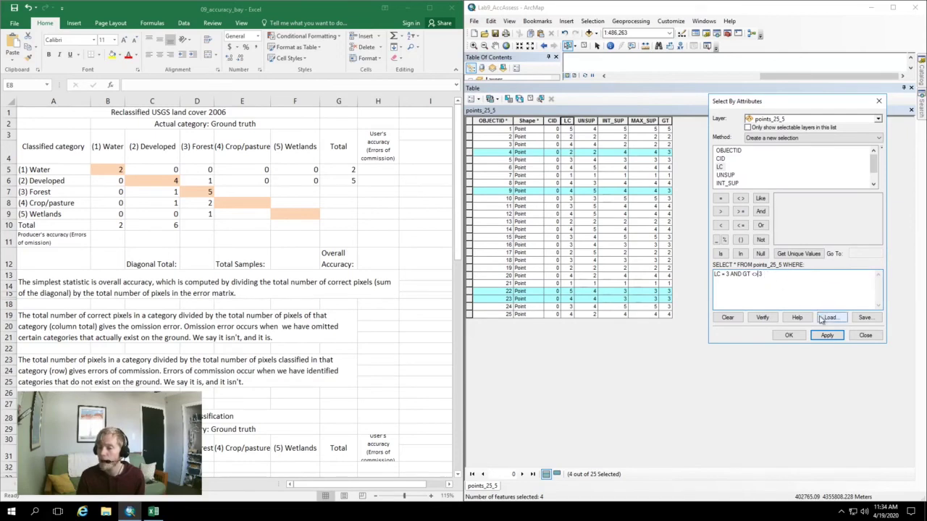
left_click(827, 337)
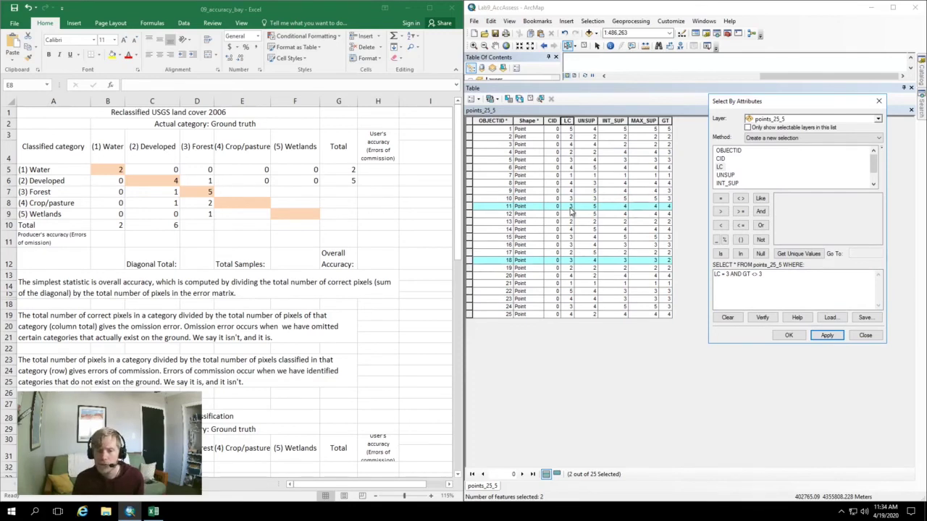
left_click(262, 202)
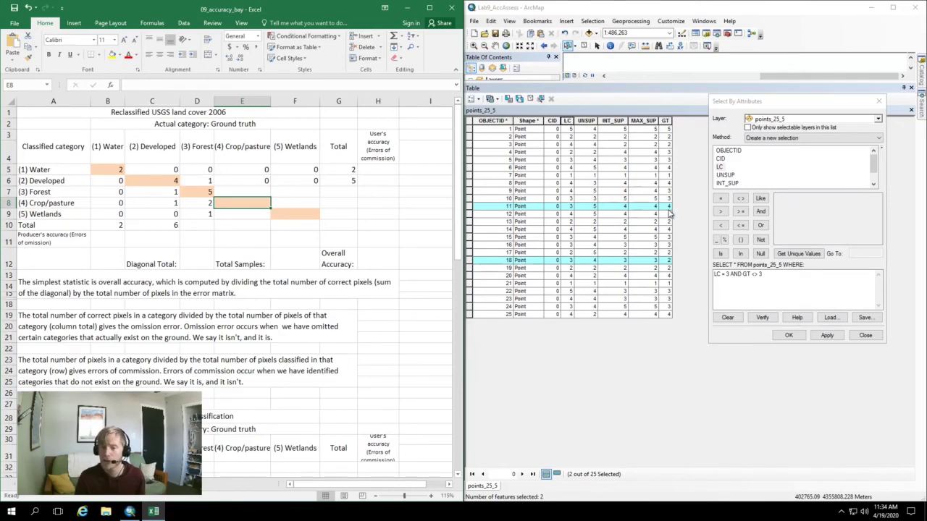
Fill the Forest row with 1 Crop/pasture, 0 Wetlands, total 7, and Forest column total 9
left_click(242, 191)
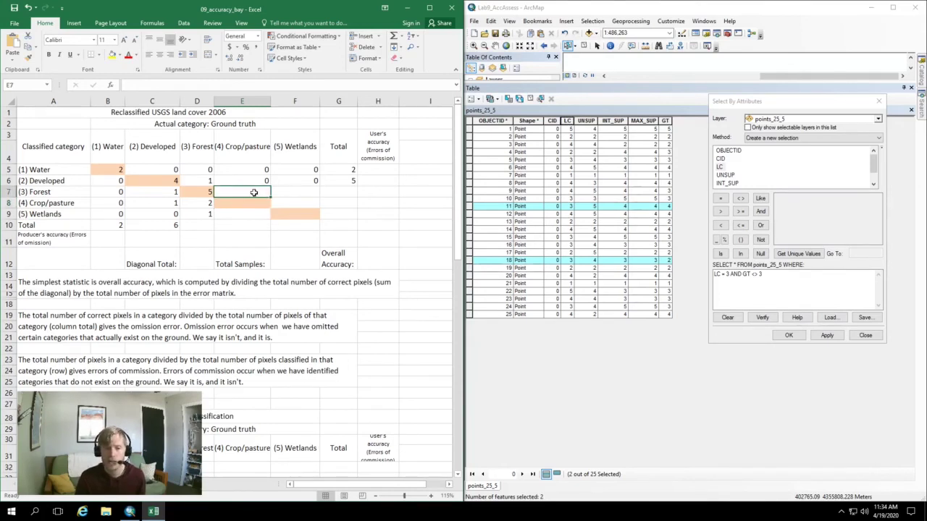
type("1")
key("Tab")
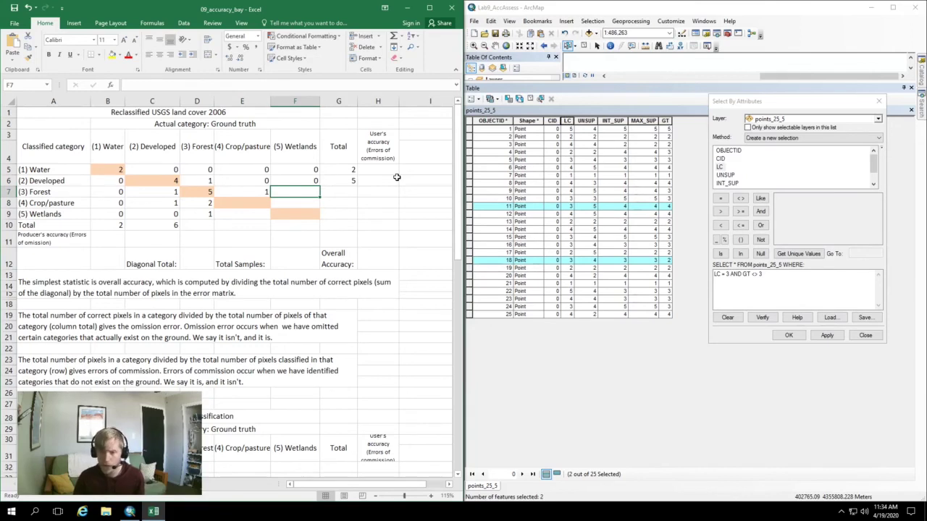
type("0")
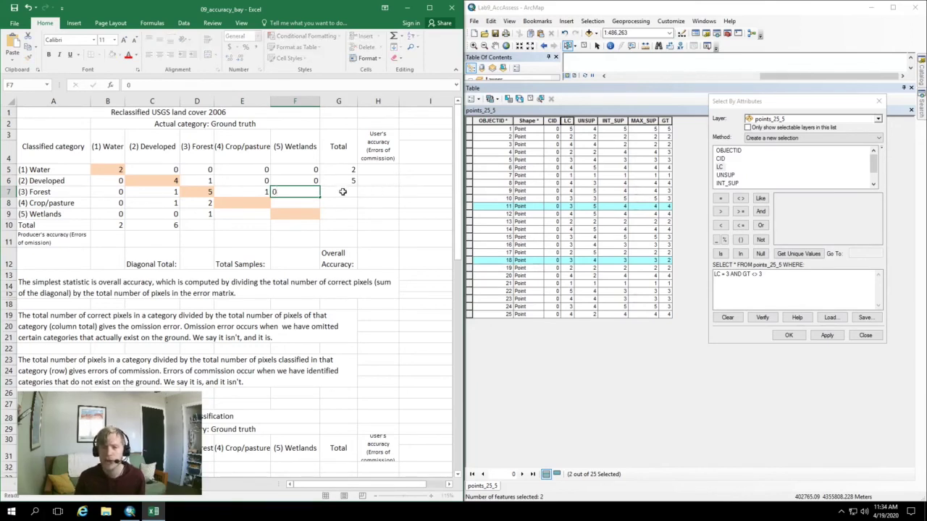
key("Tab")
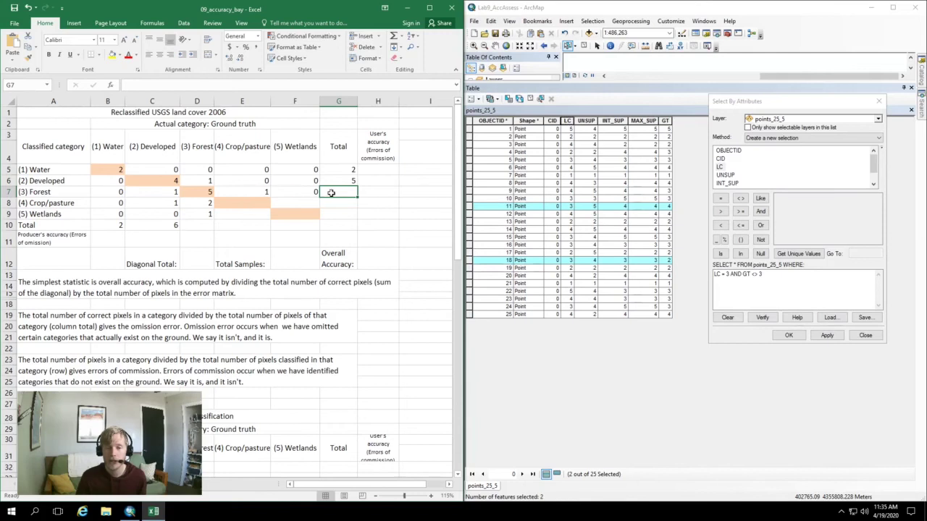
type("7")
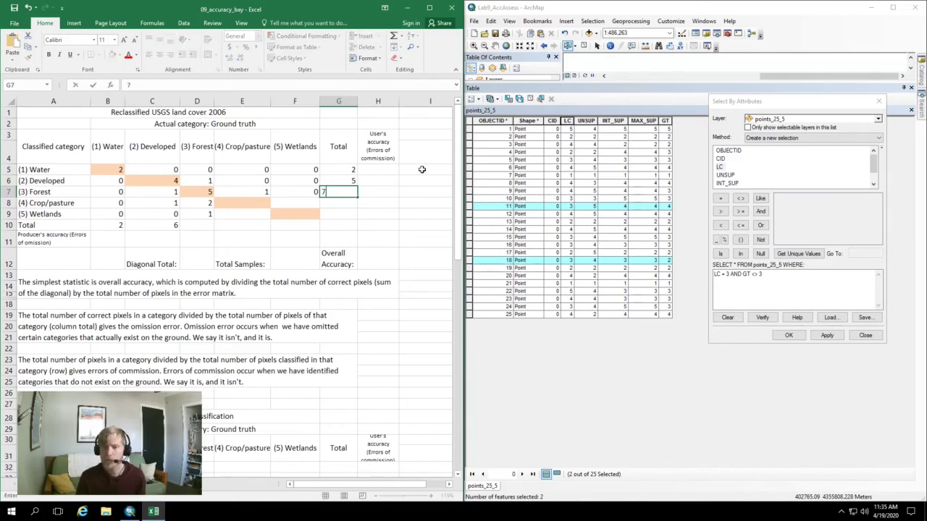
left_click(201, 226)
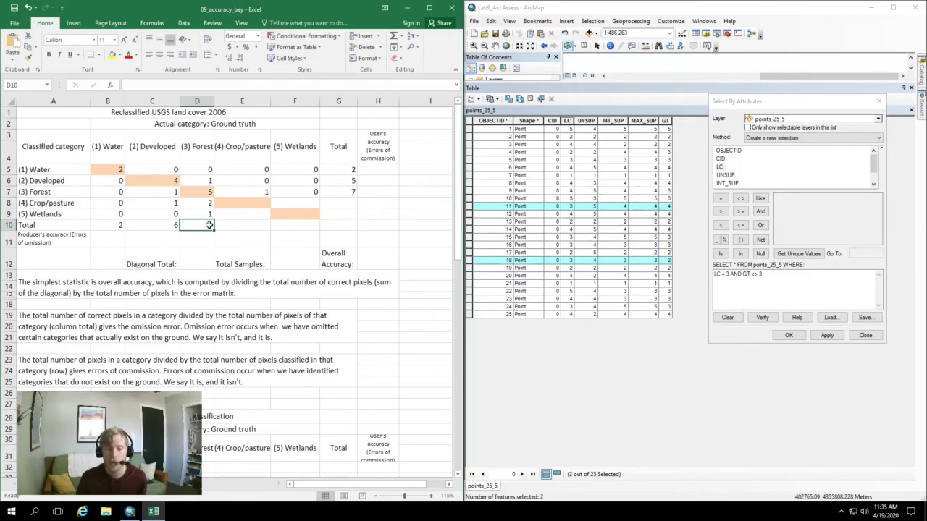
type("9")
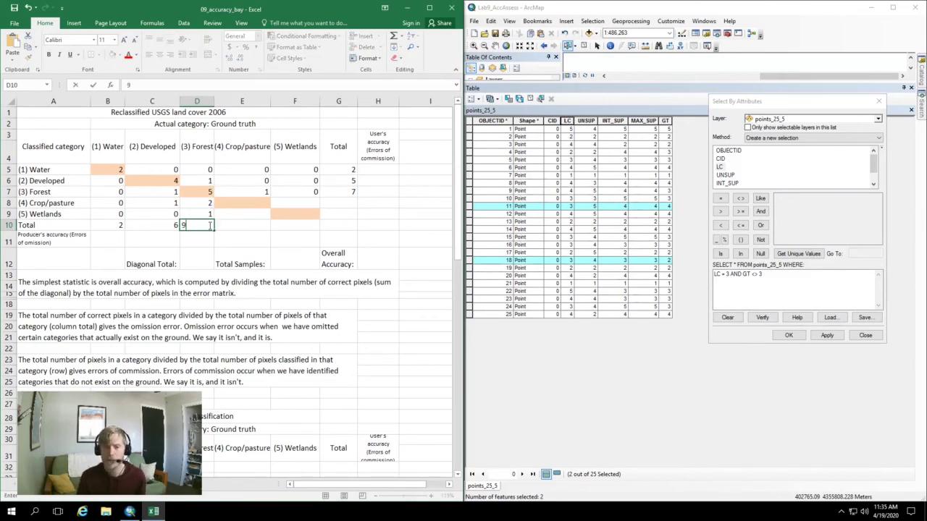
left_click(202, 241)
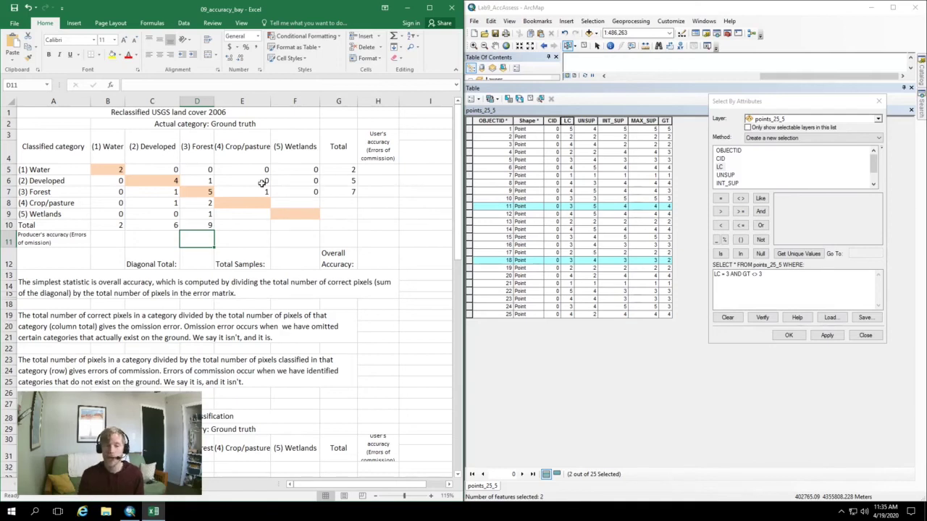
Scroll down and back up the spreadsheet to review the error matrix
scroll(279, 308, "down", 7)
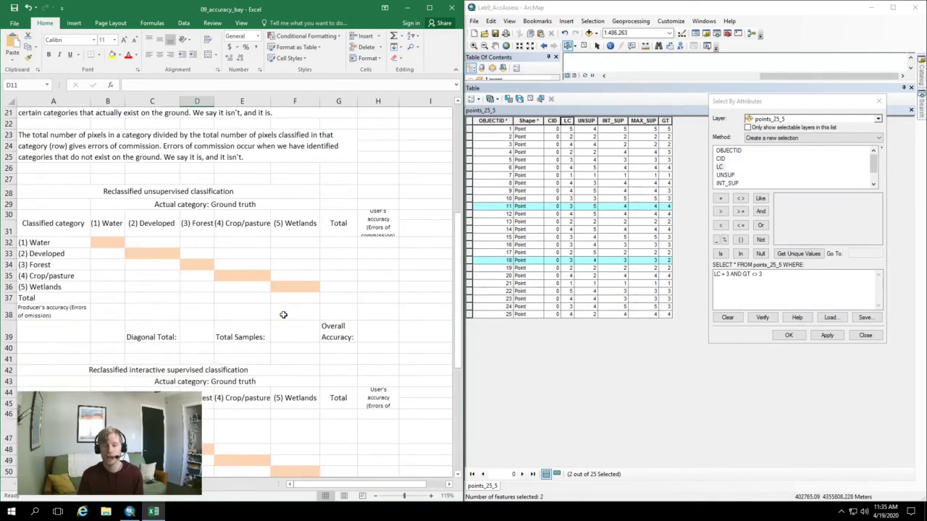
scroll(283, 314, "down", 5)
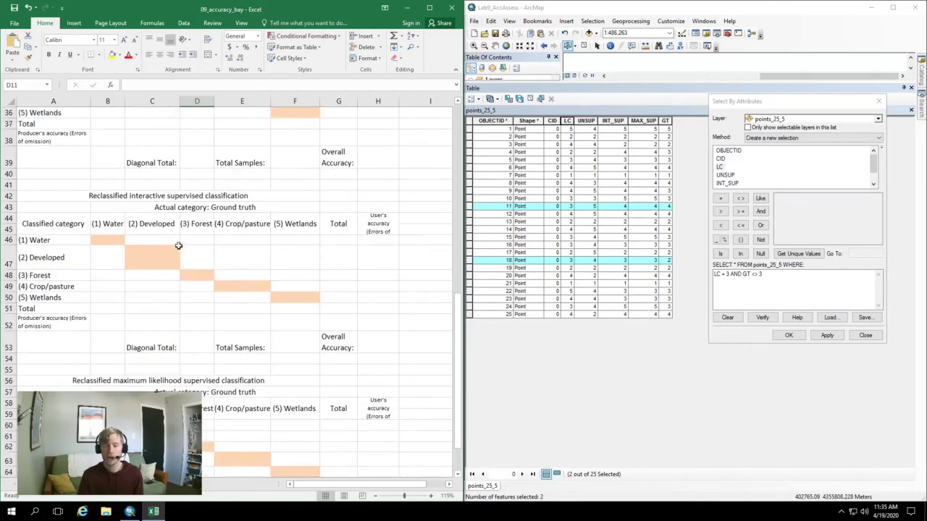
scroll(185, 266, "up", 8)
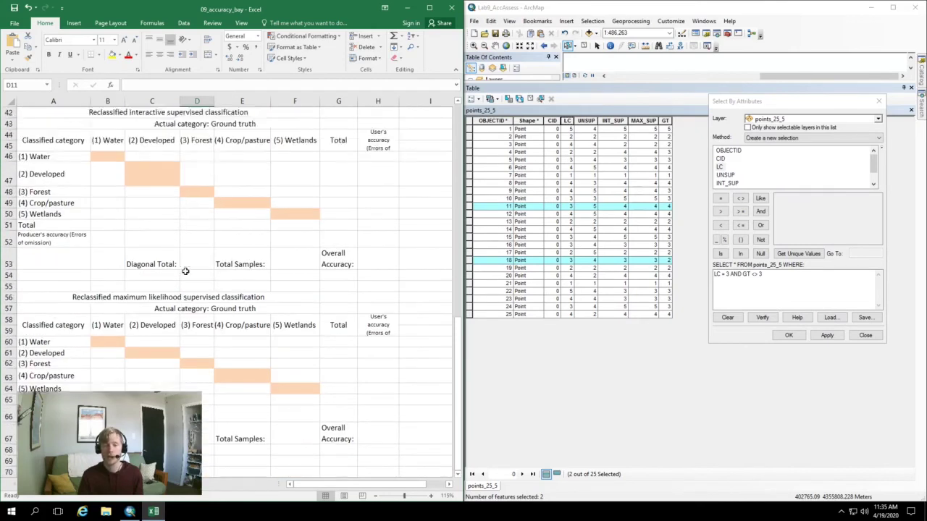
scroll(190, 270, "up", 4)
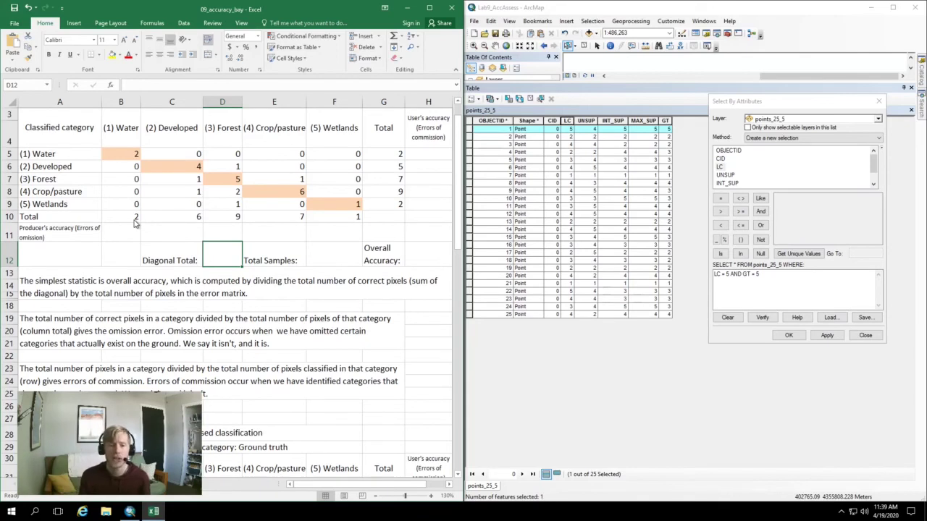
left_click(113, 217)
left_click(182, 214)
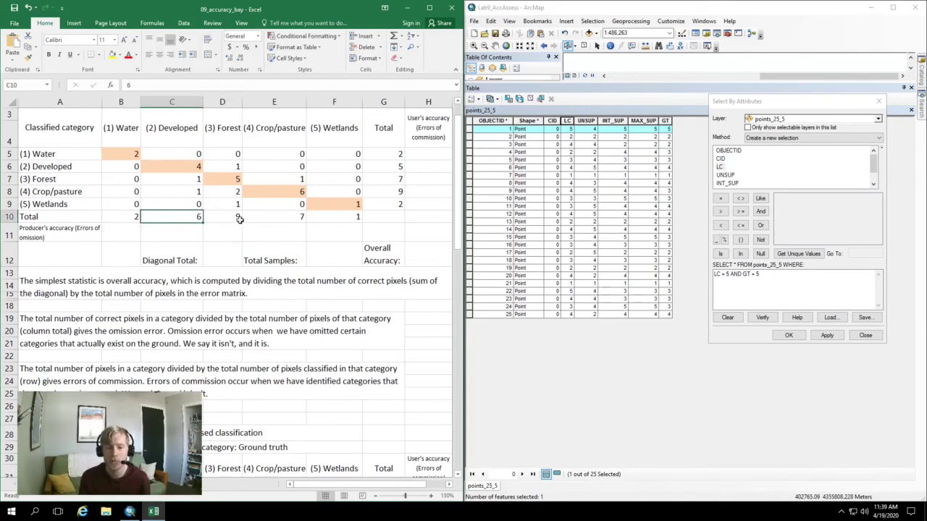
left_click(239, 218)
left_click(327, 218)
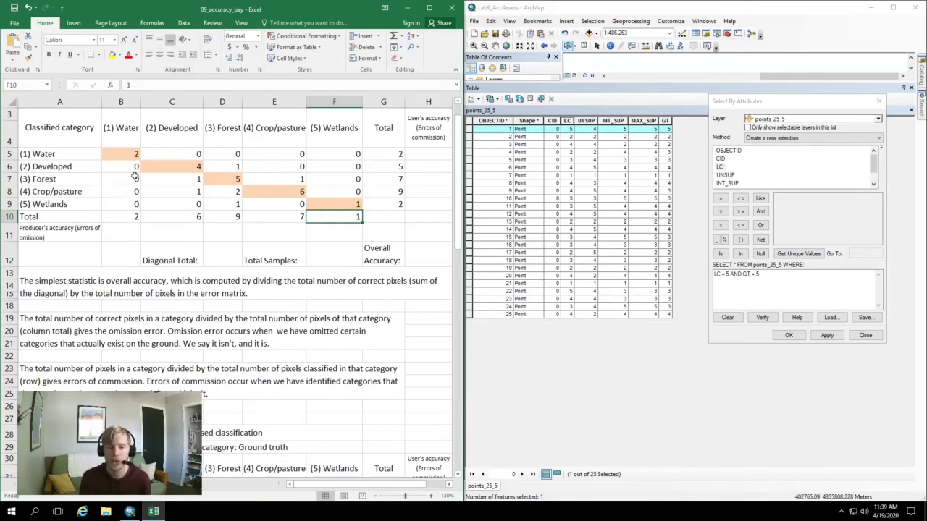
scroll(176, 171, "up", 1)
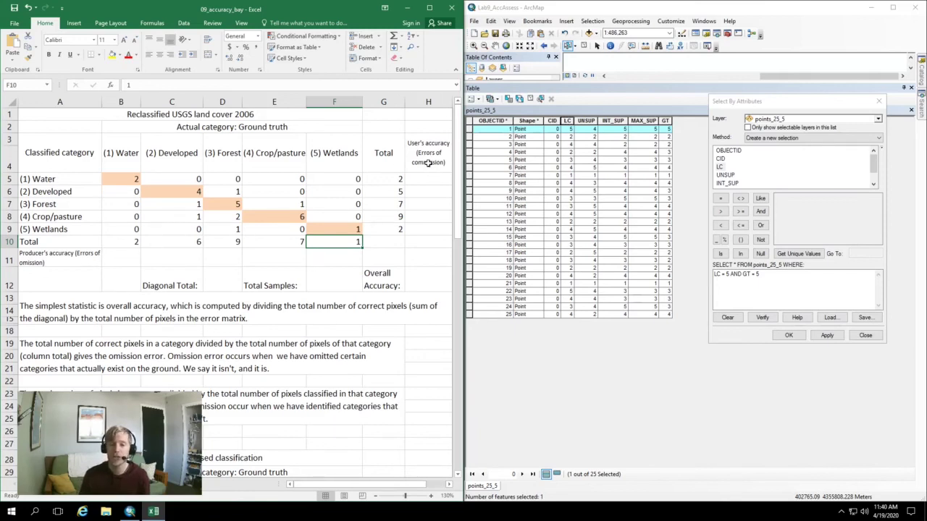
left_click(131, 178)
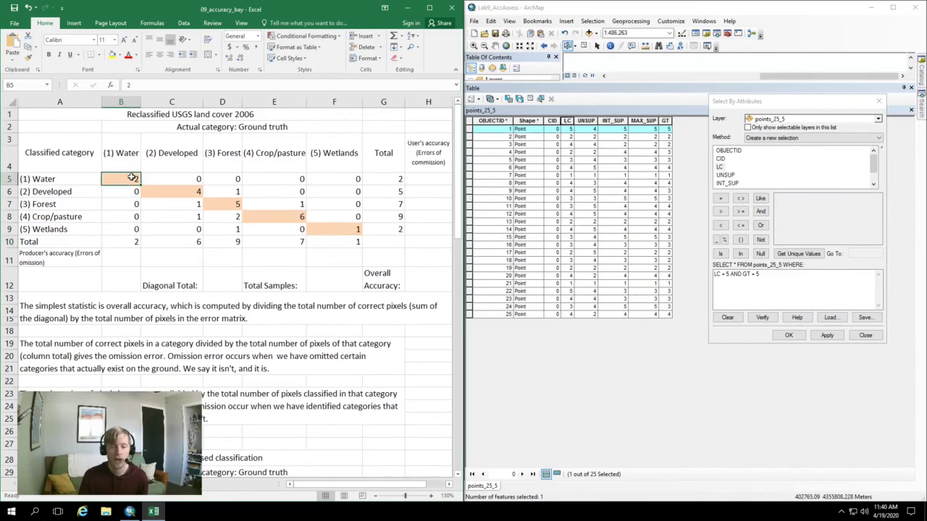
left_click(128, 243)
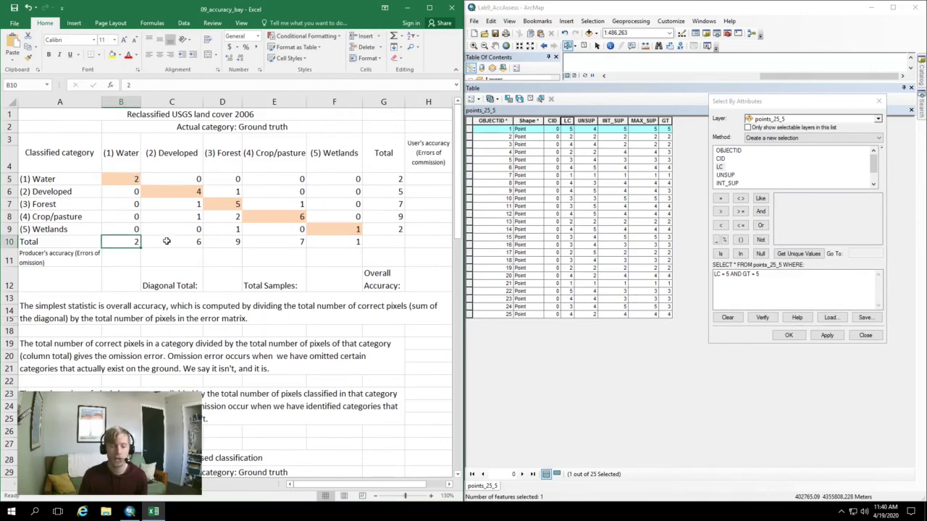
left_click(116, 257)
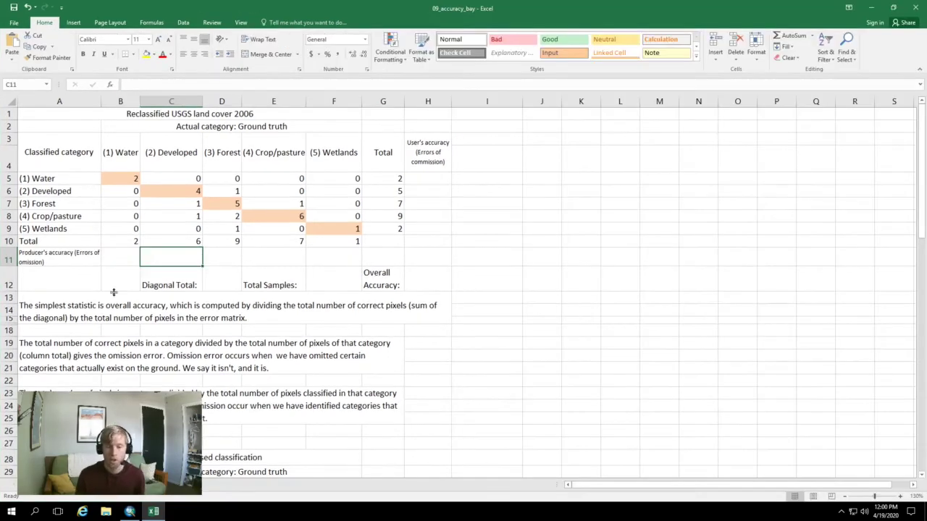
left_click(129, 263)
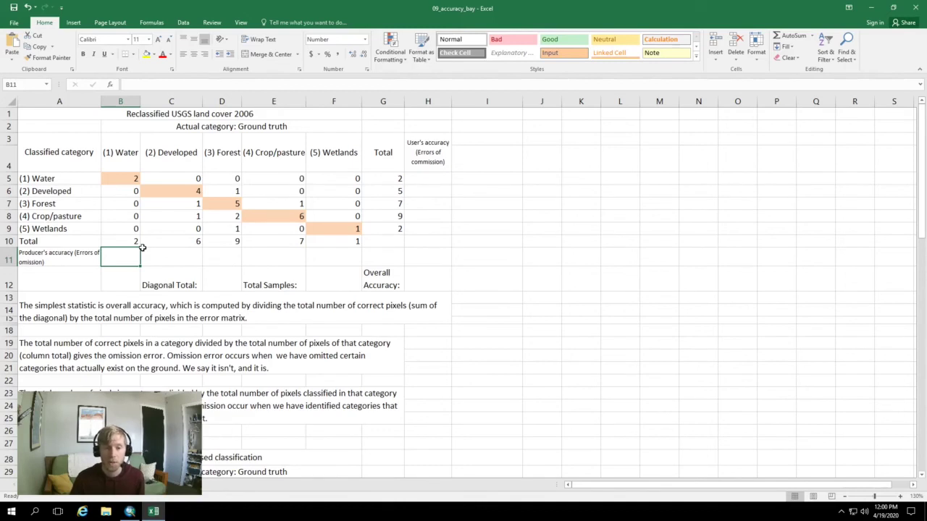
Enter producer's accuracy formulas =2/2 for Water and =4/6 for Developed
type("=2")
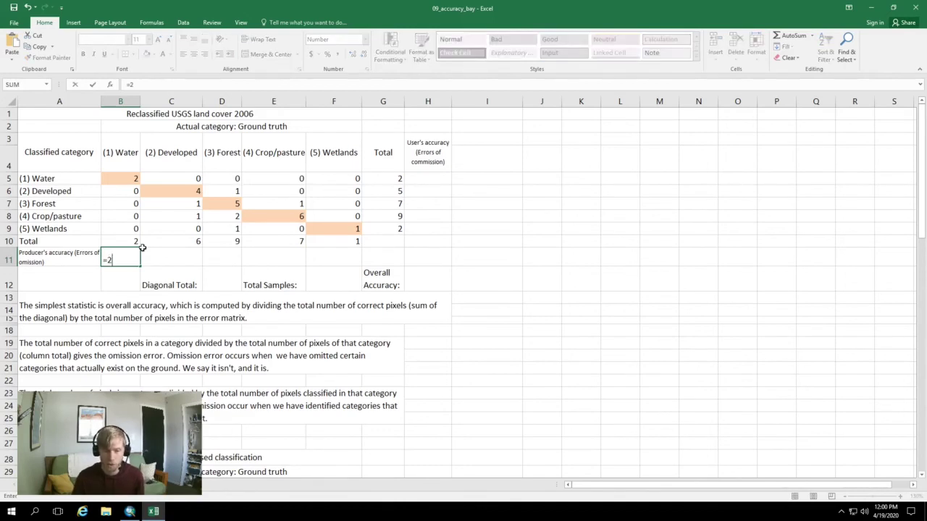
type("/2")
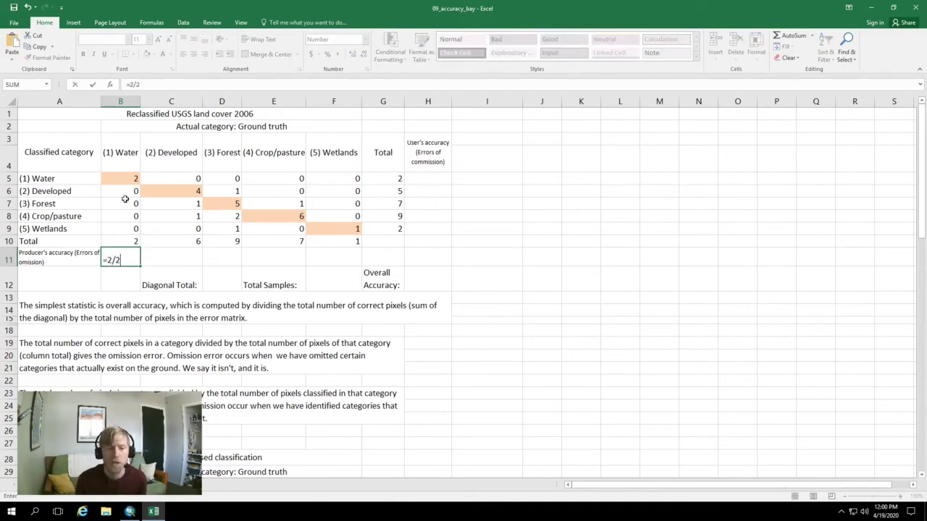
left_click(154, 255)
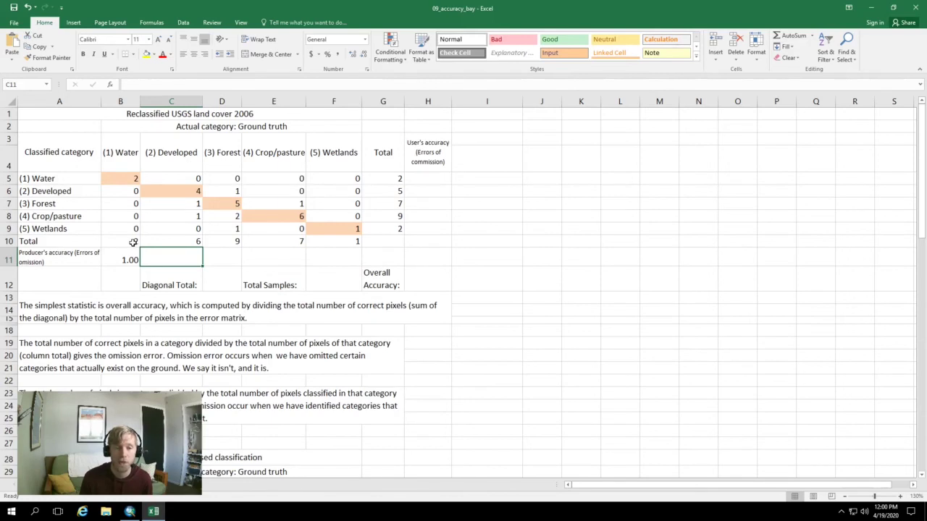
left_click(186, 188)
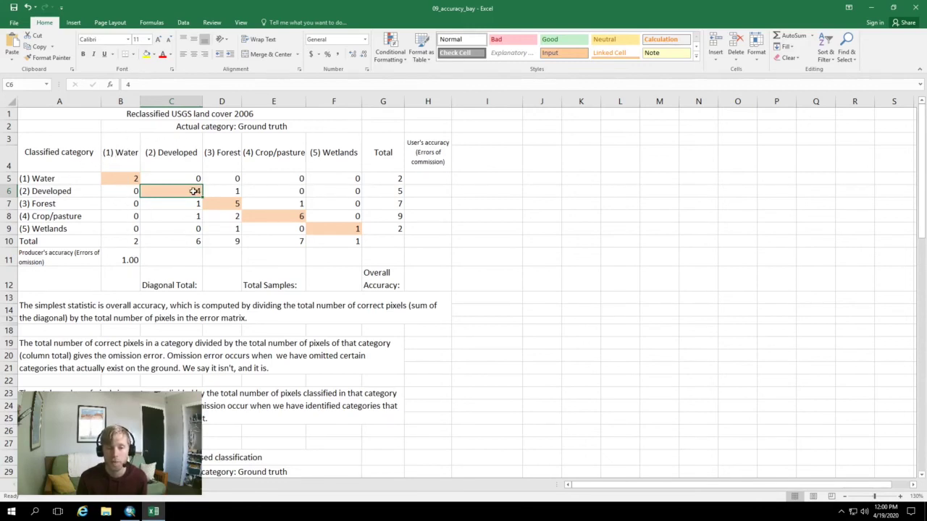
left_click(189, 257)
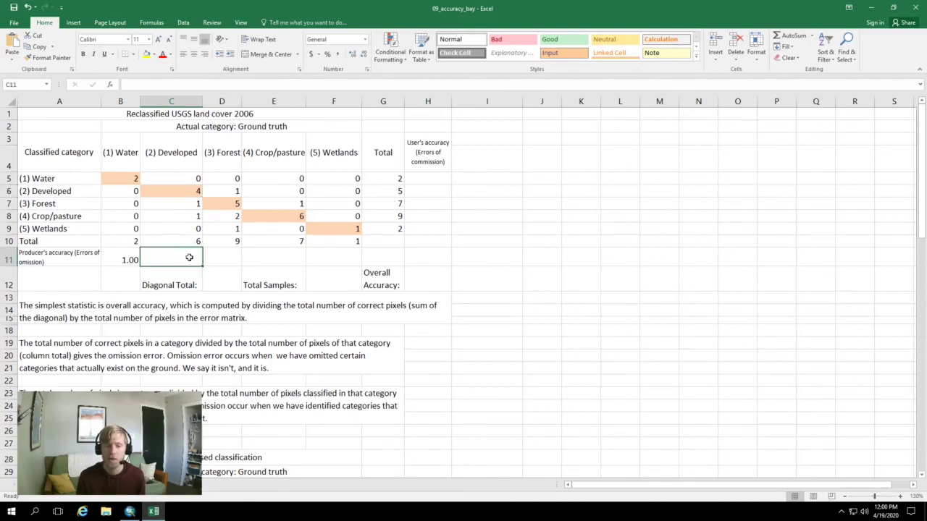
type("=4/6")
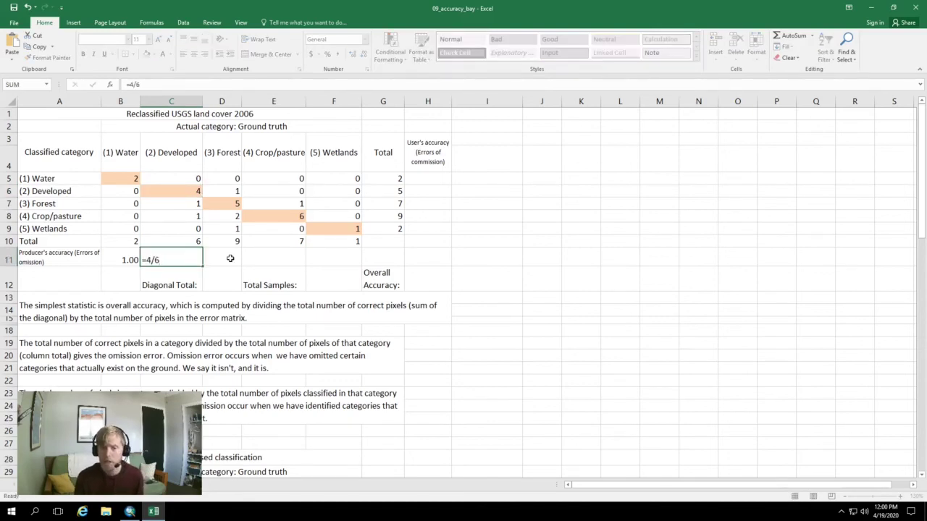
left_click(230, 258)
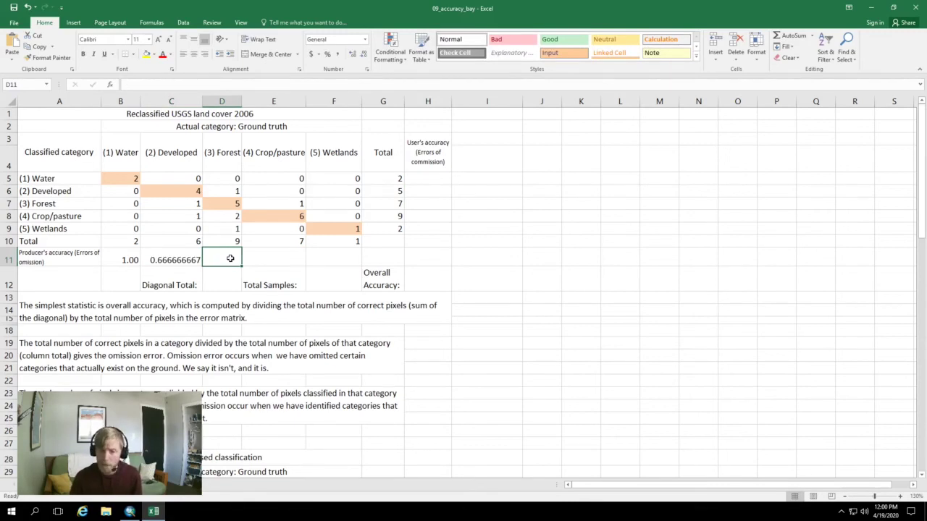
Enter producer's accuracy =5/9 for Forest, =6/7 for Crop/pasture and =1/1 for Wetlands
type("=5")
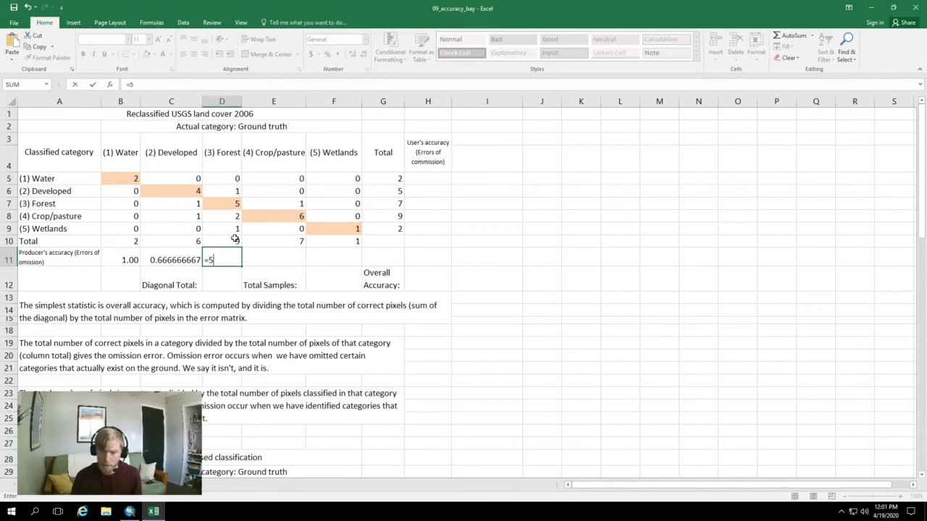
type("9")
key("BackSpace")
type("/9")
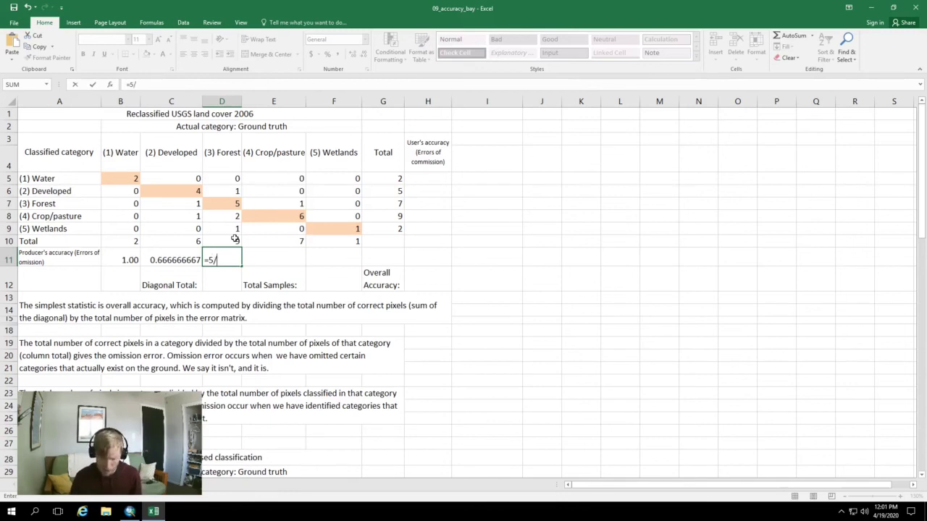
left_click(260, 257)
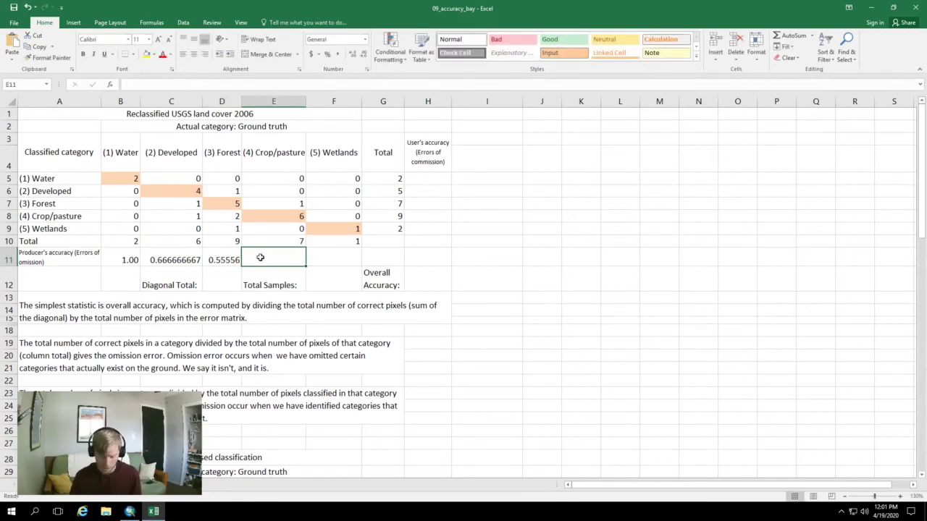
type("=6/7")
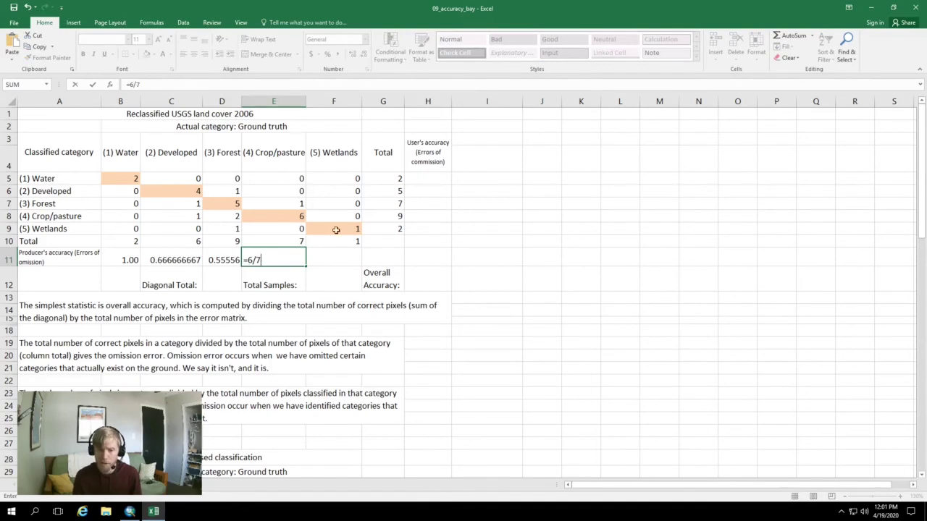
left_click(341, 251)
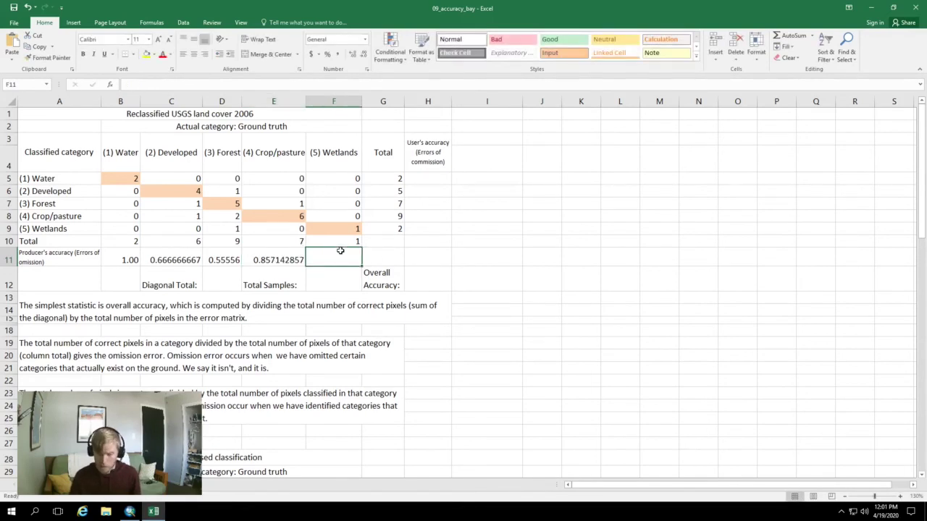
type("=")
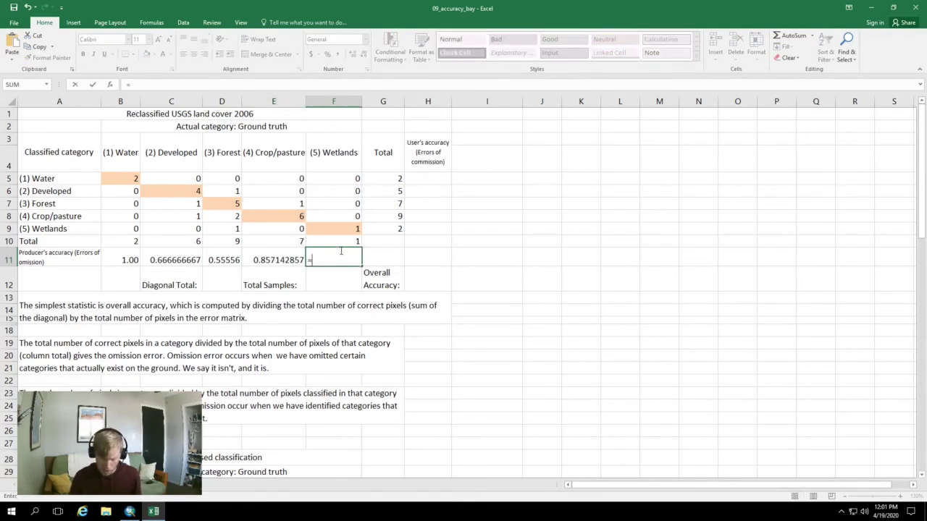
type("1/1")
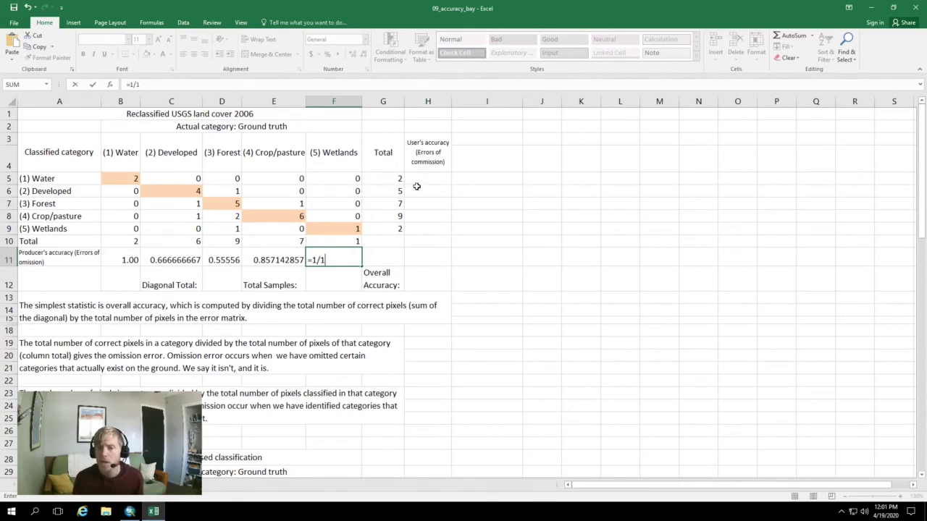
left_click(420, 177)
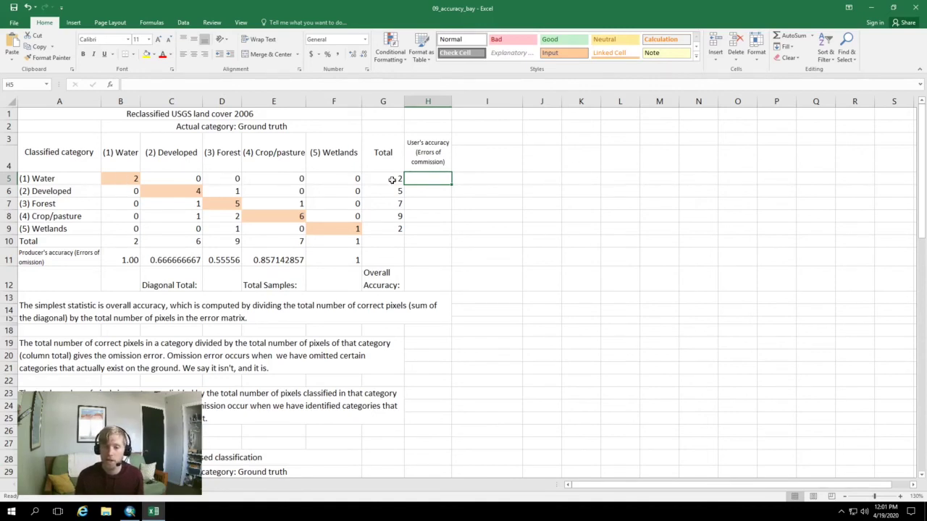
Enter 2/2 in H5 and 4/5 in H6, which Excel turns into the dates 2-Feb and 5-Apr
type("2/2")
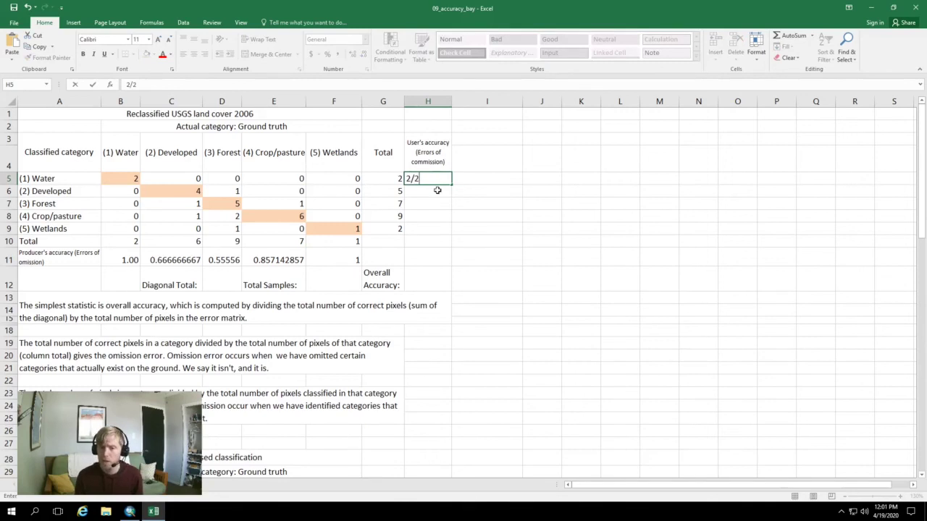
key("Return")
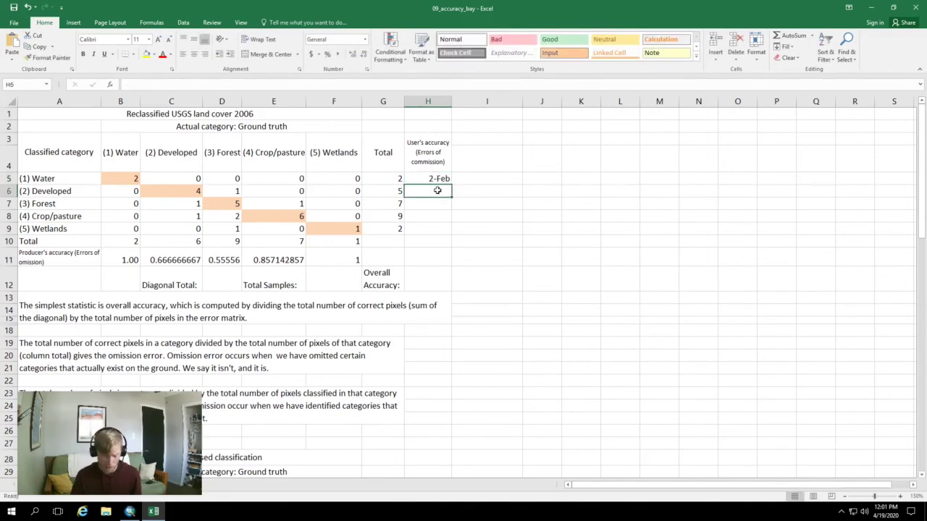
type("4/5")
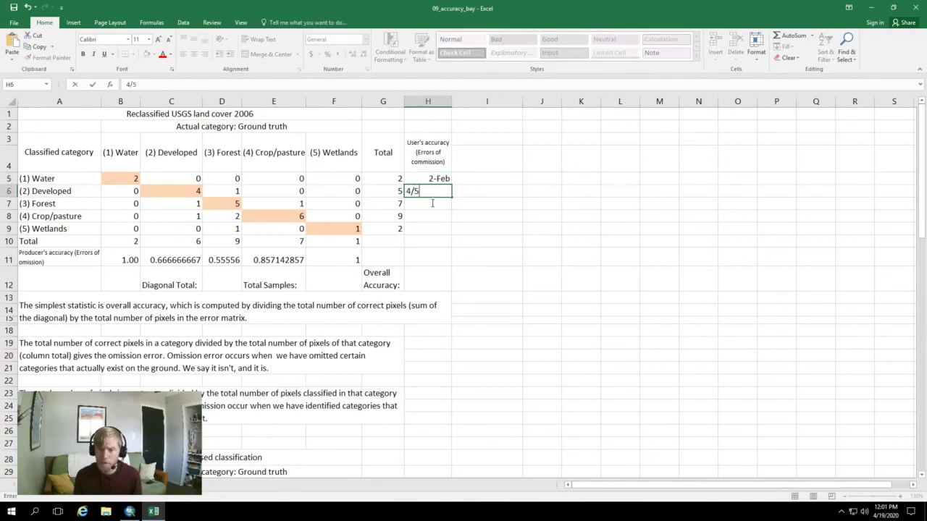
left_click(436, 176)
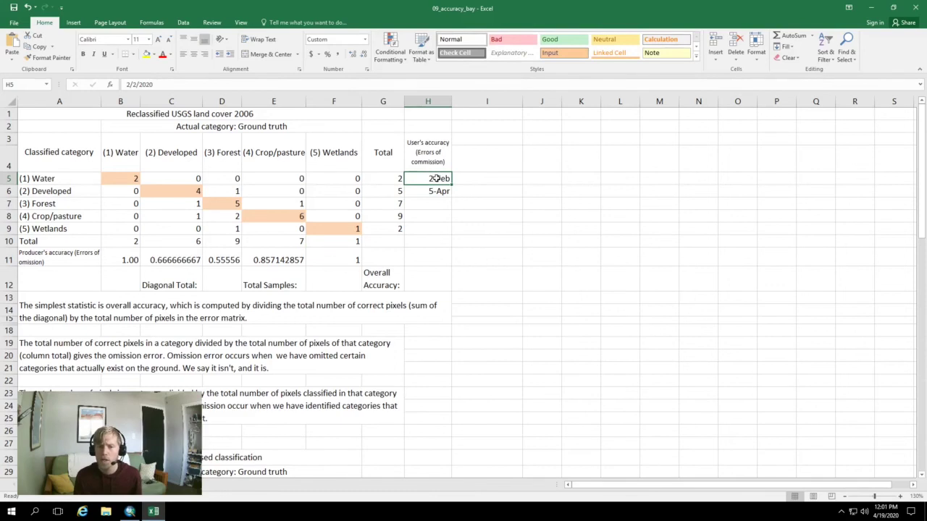
double_click(439, 174)
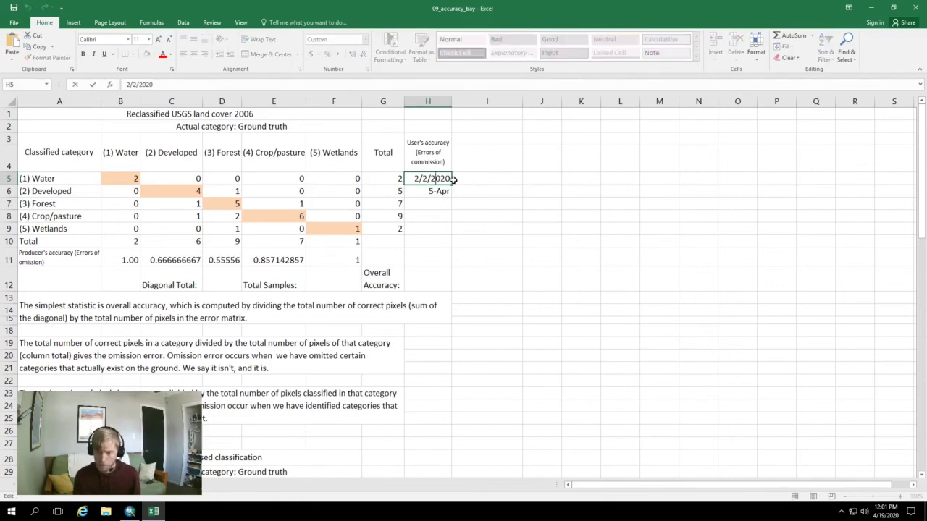
Clear the 2-Feb and 5-Apr date entries from cells H5:H6
left_click(425, 205)
left_click_drag(444, 178, 439, 186)
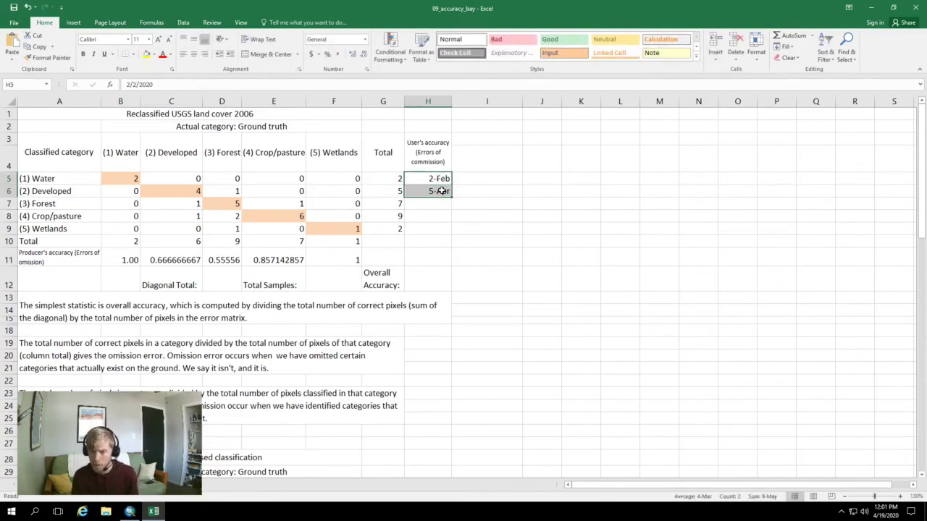
key("Delete")
Change the format of H5:H6 from d-mmm dates to the Number category
right_click(440, 179)
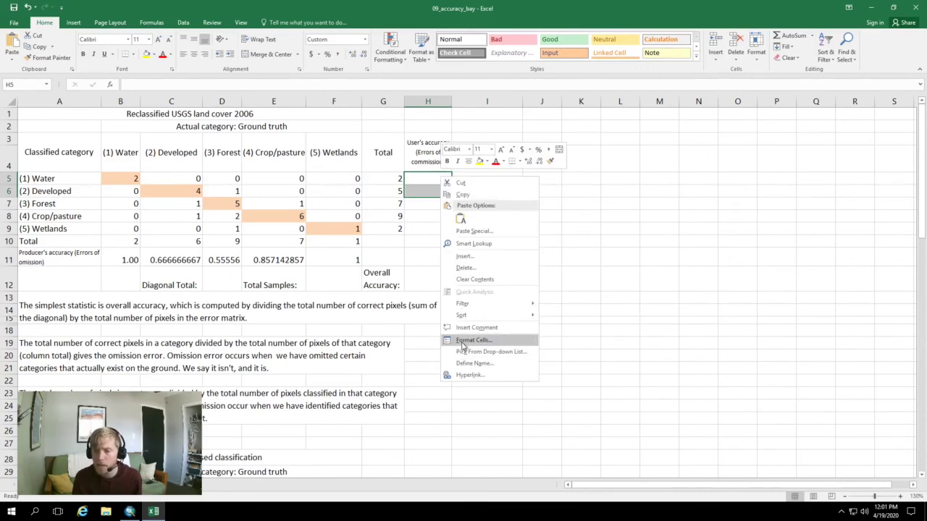
left_click(462, 340)
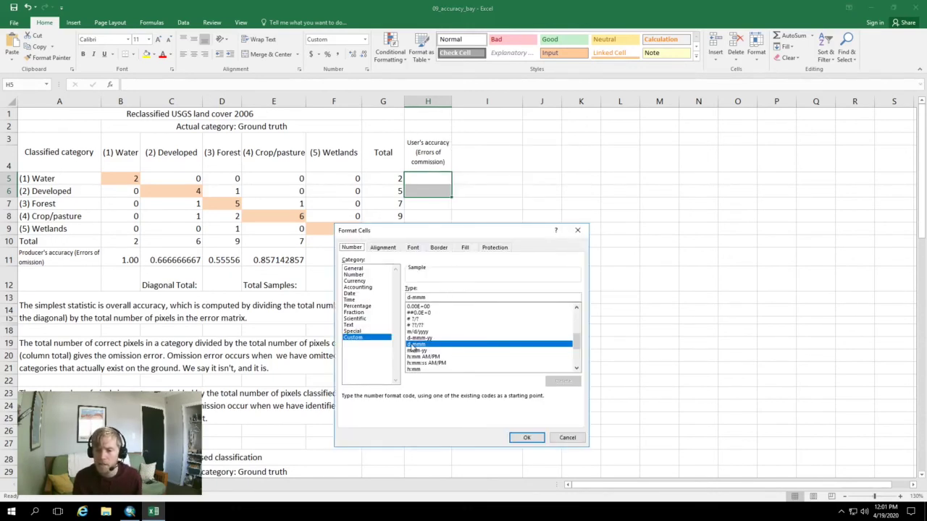
left_click_drag(577, 342, 579, 306)
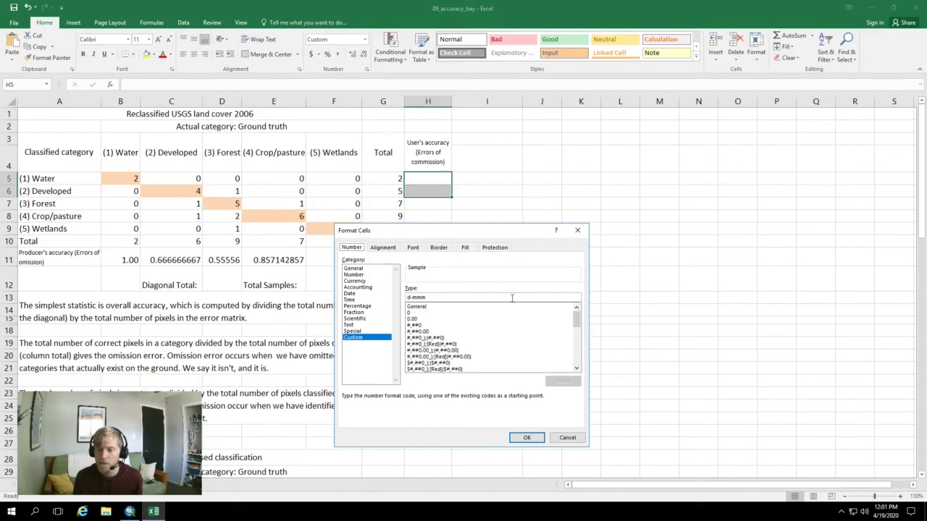
left_click(419, 307)
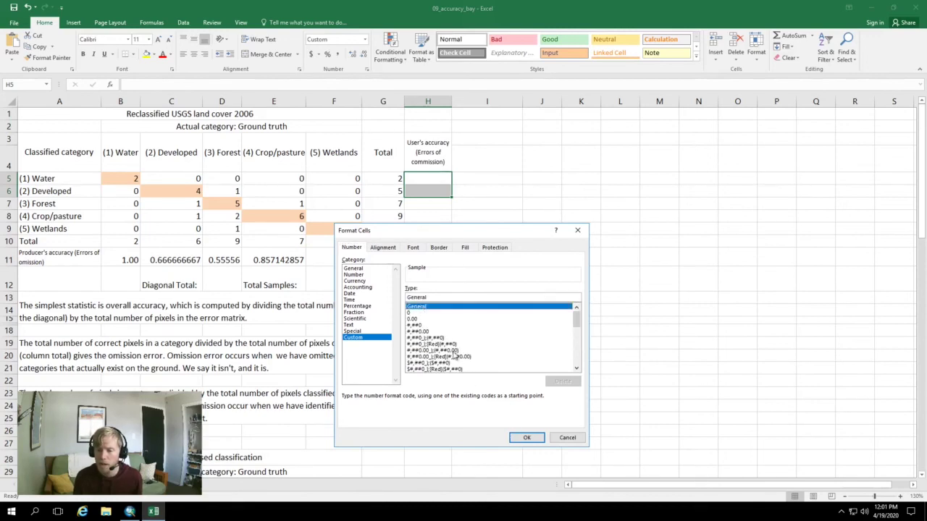
left_click(354, 274)
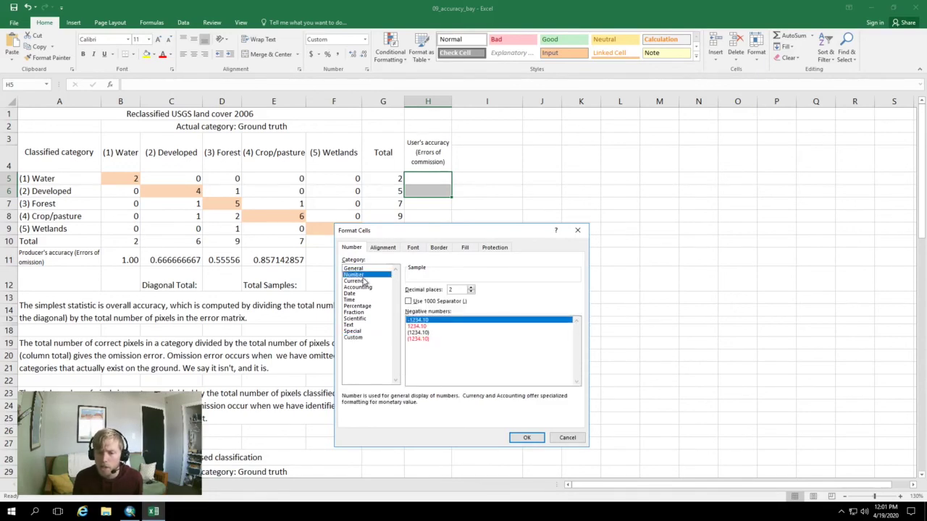
left_click(527, 439)
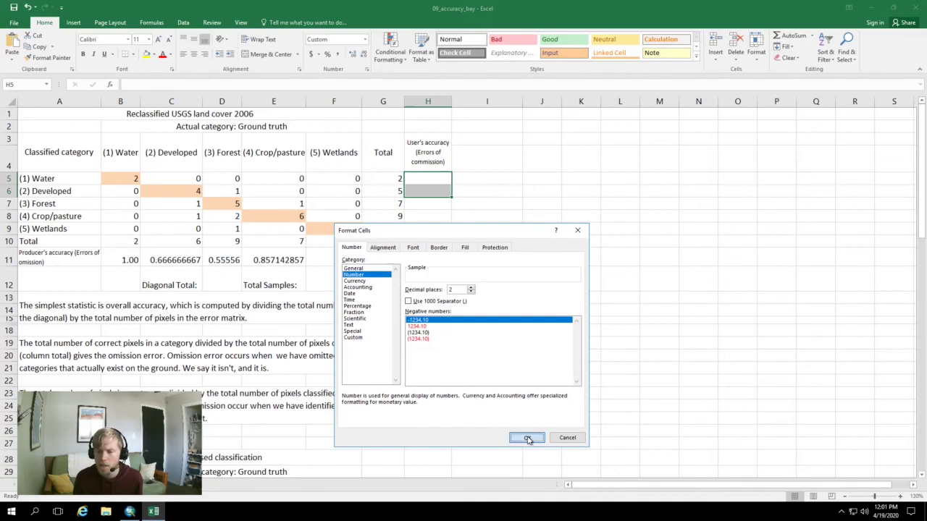
Re-enter the Water and Developed user's accuracies as formulas =2/2 in H5 and =4/5 in H6
left_click(430, 183)
double_click(429, 182)
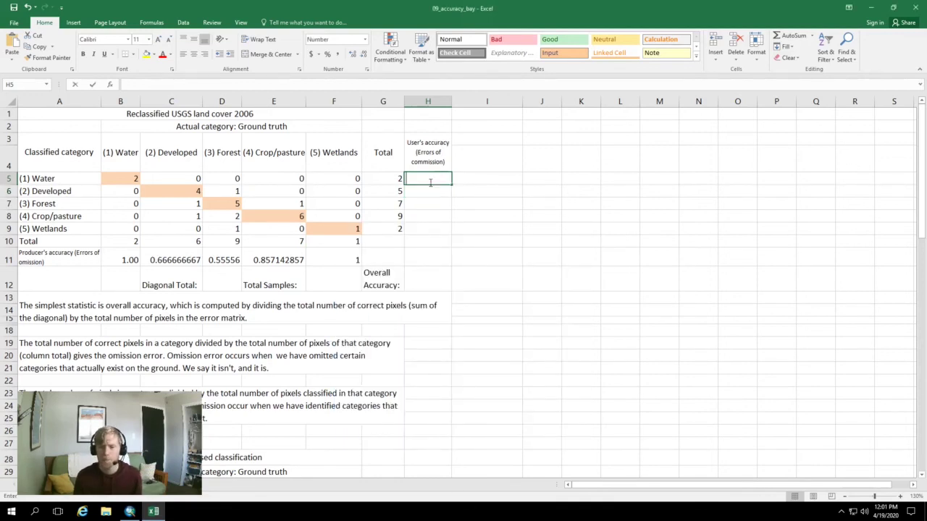
type("=2/2")
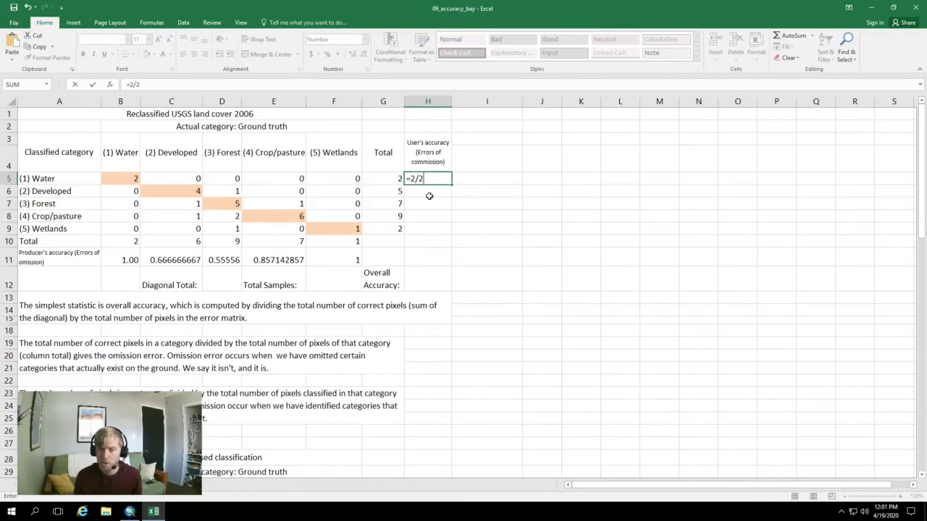
key("Return")
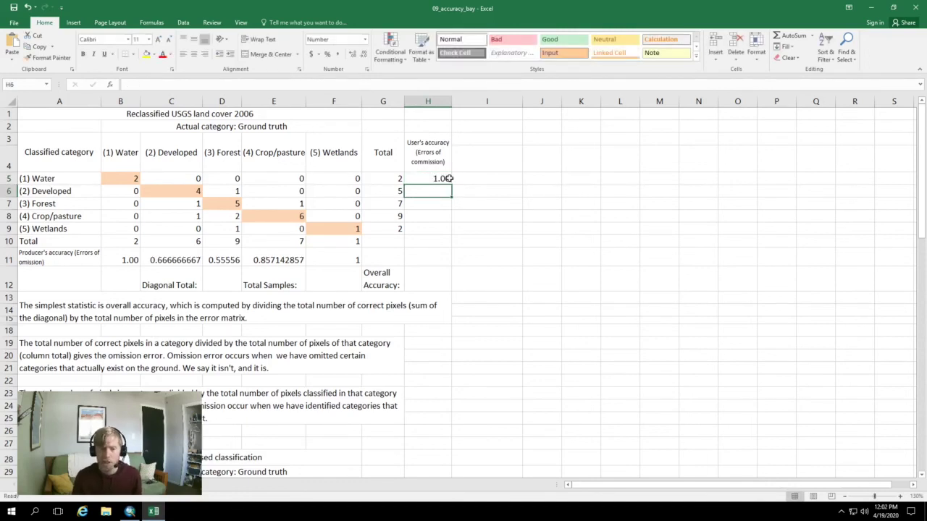
type("=4/5")
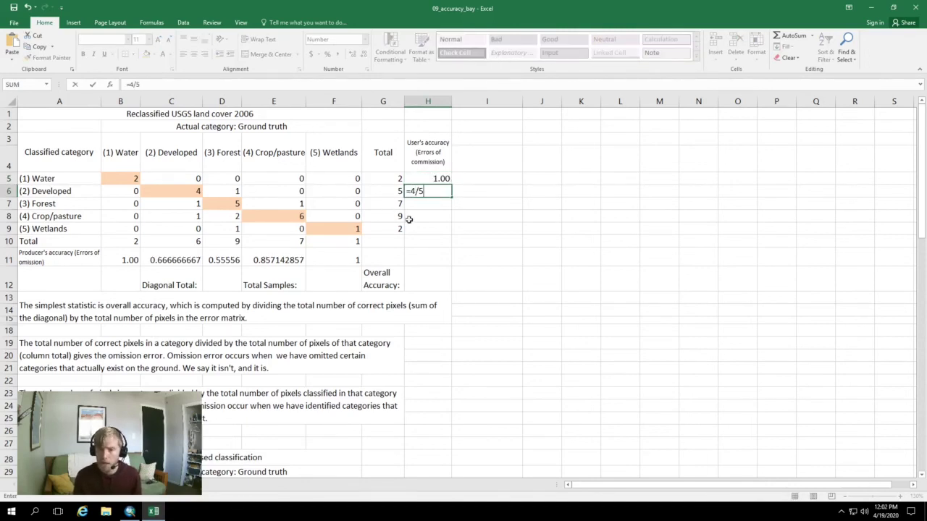
key("Return")
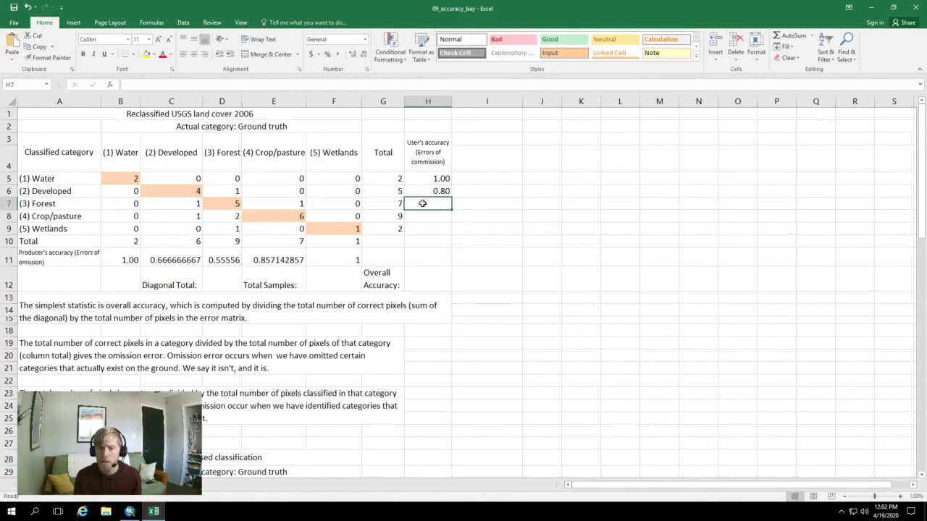
Enter =5/7, =6/9 and =1/1 for Forest, Crop/pasture and Wetlands in H7:H9
type("=")
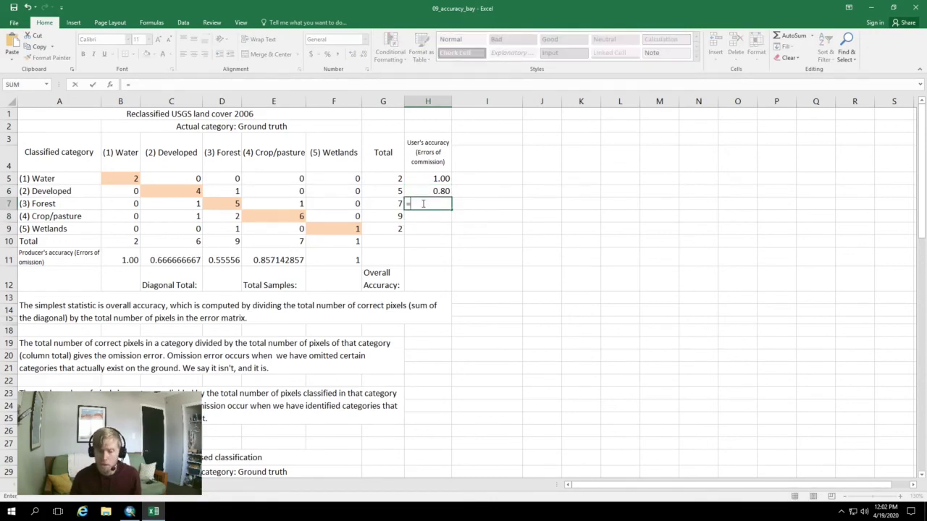
type("5/7")
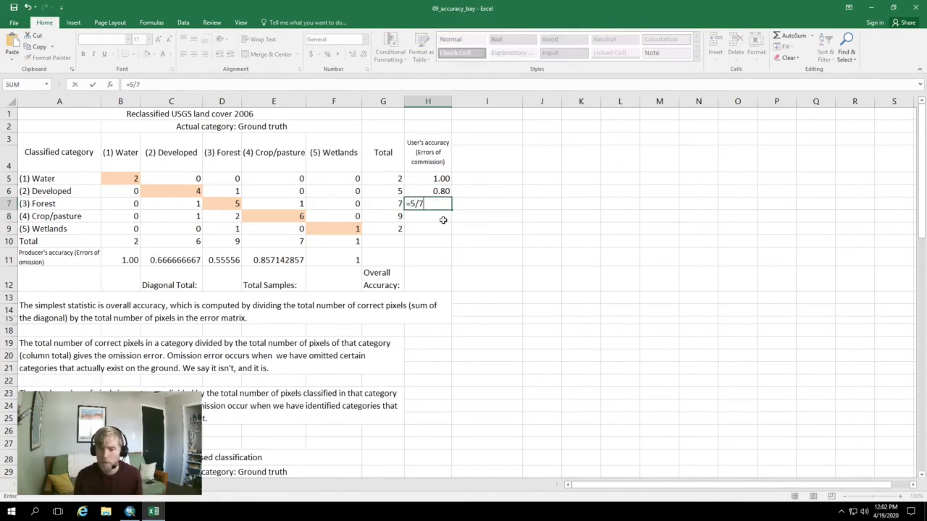
key("Return")
type("=6/9")
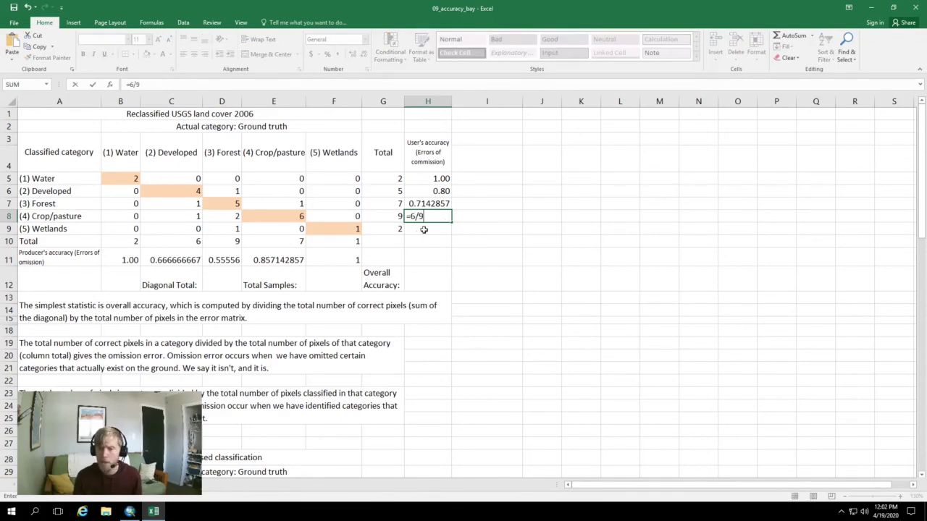
left_click(424, 226)
type("=")
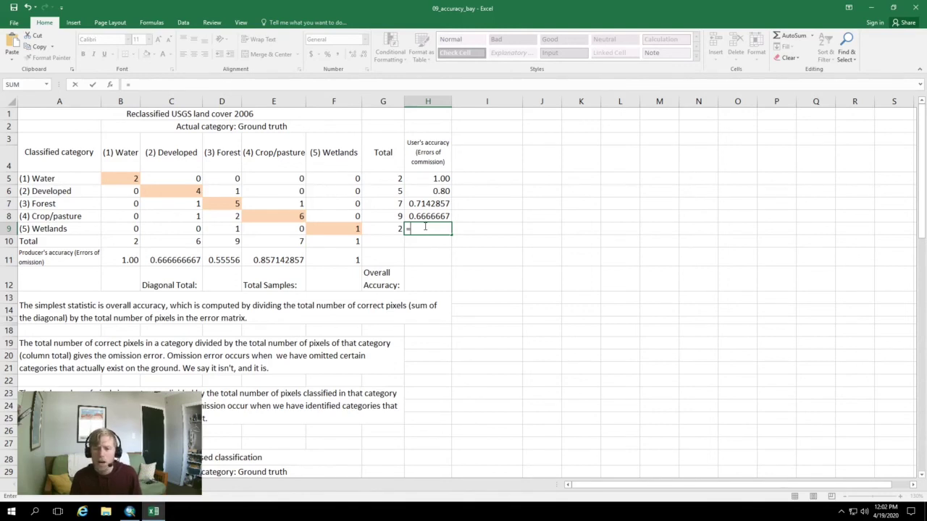
type("1/1")
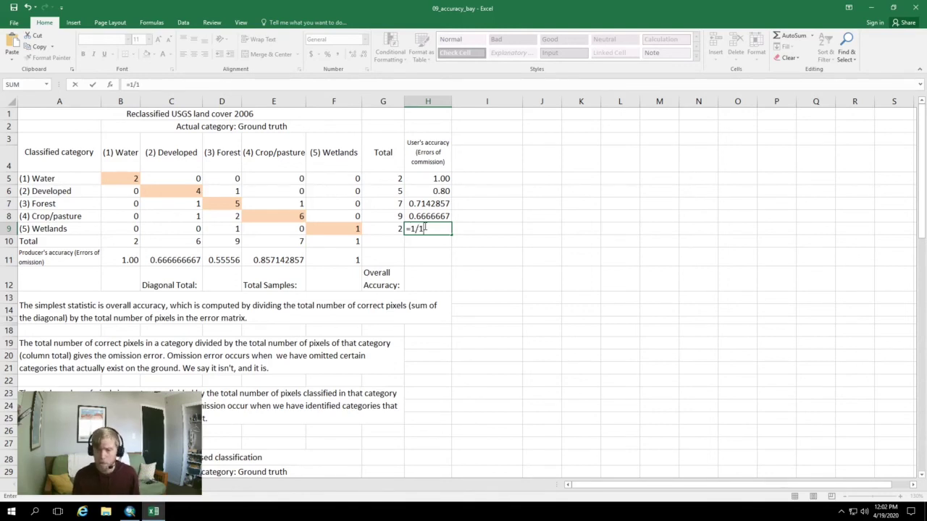
left_click(415, 242)
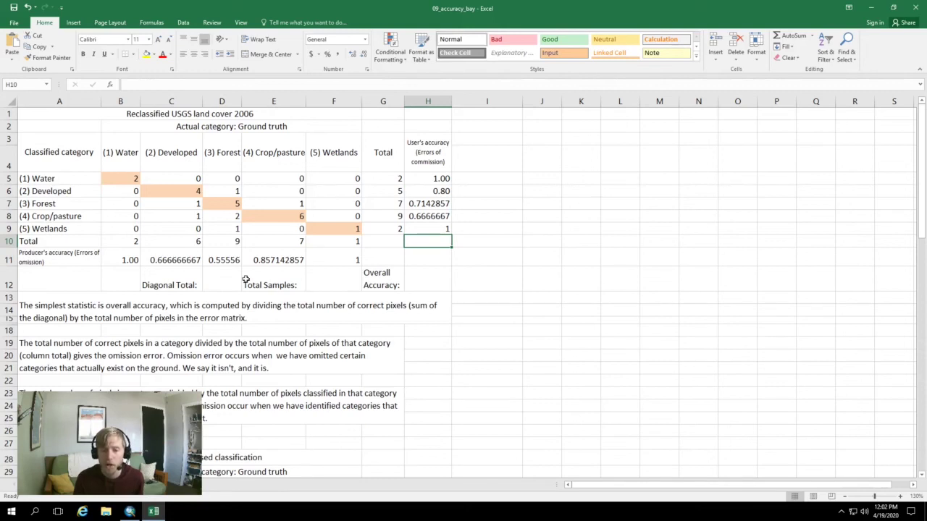
Enter 25 total samples in F12 and diagonal total 18 in D12. Put overall accuracy =18/25 (0.72) in H12
left_click(326, 283)
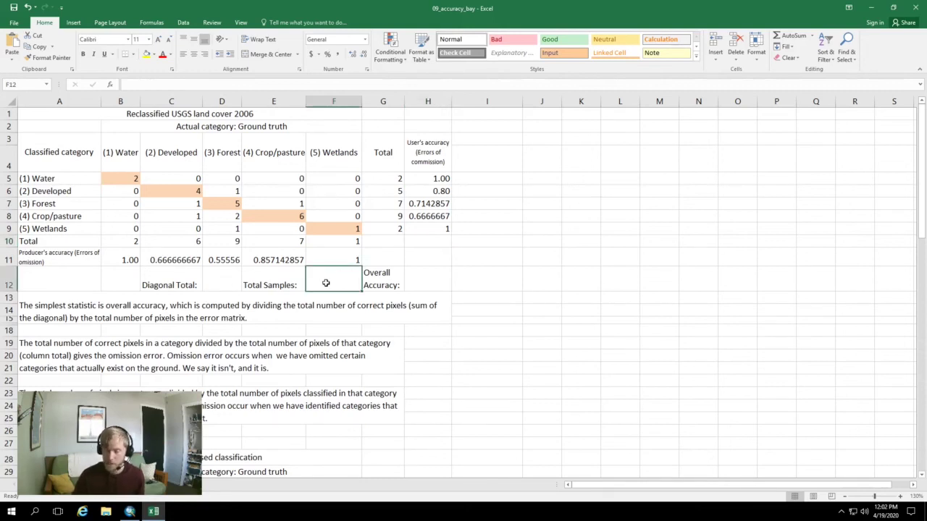
type("25")
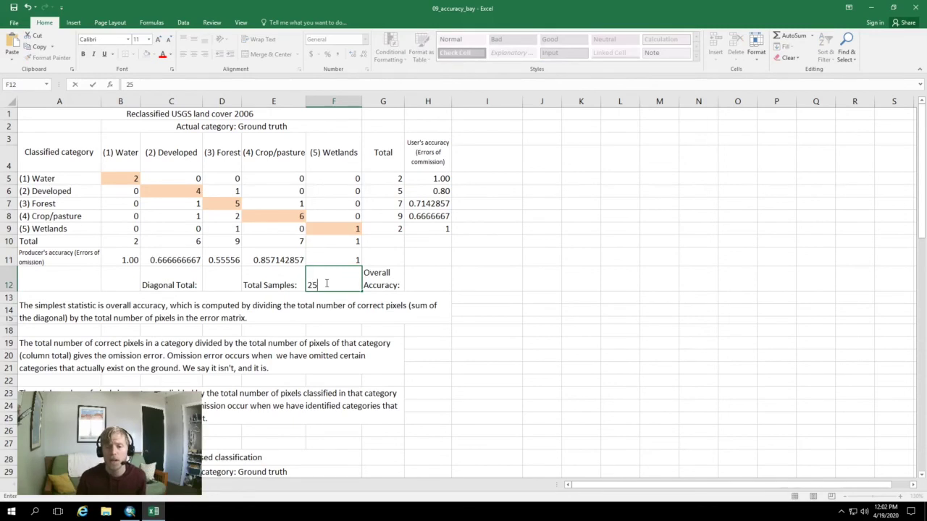
left_click(221, 283)
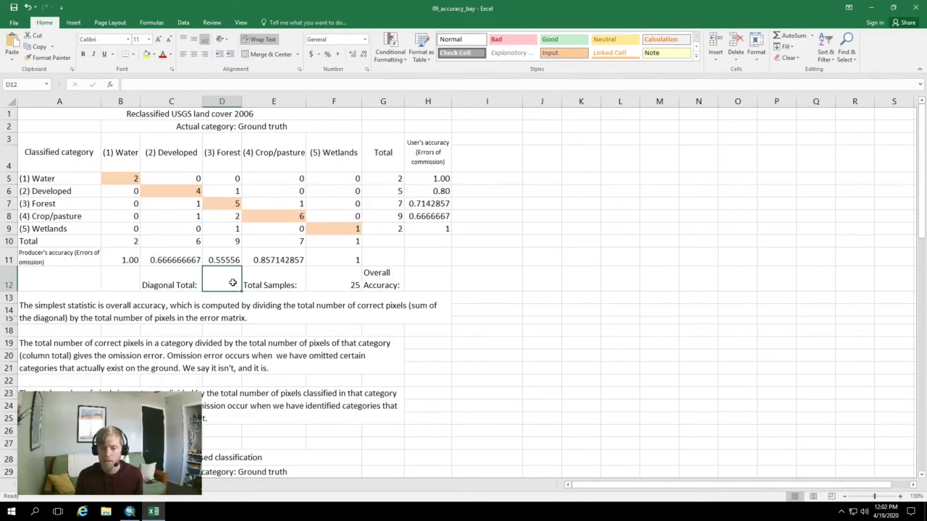
type("18")
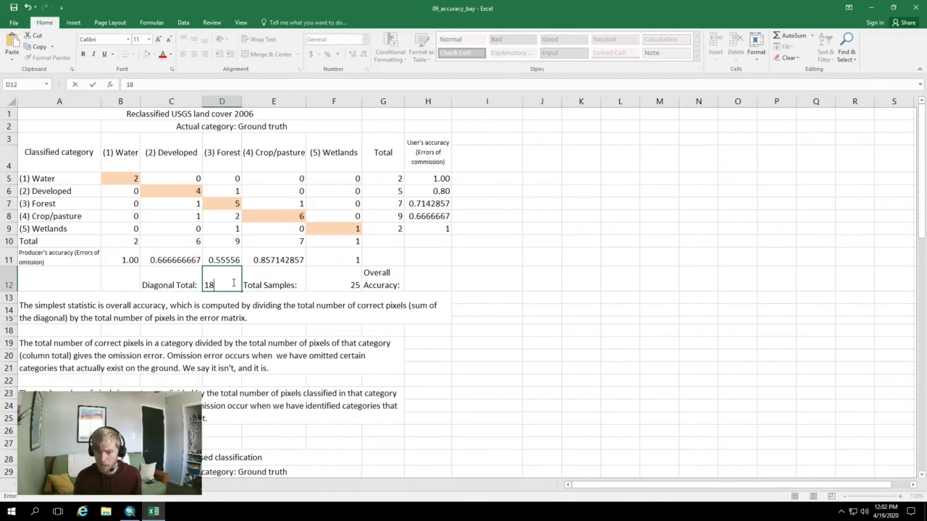
left_click(422, 287)
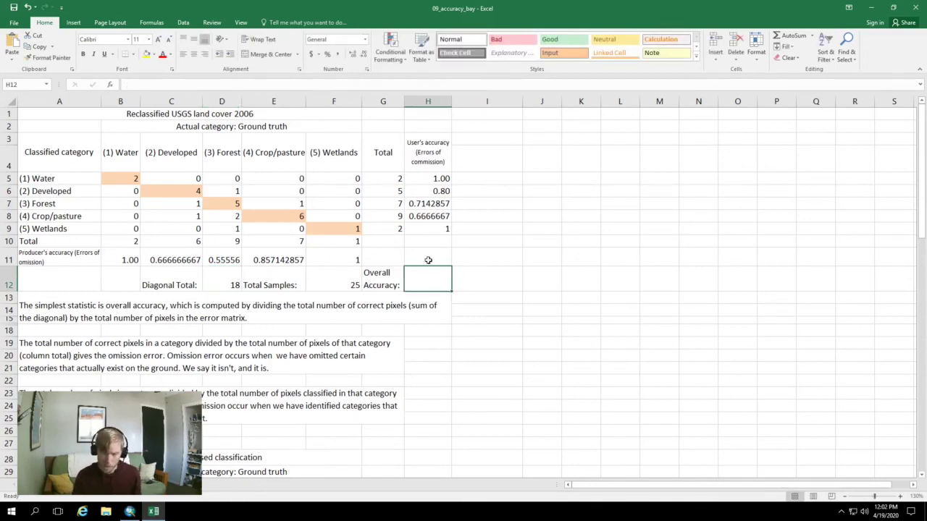
type("=")
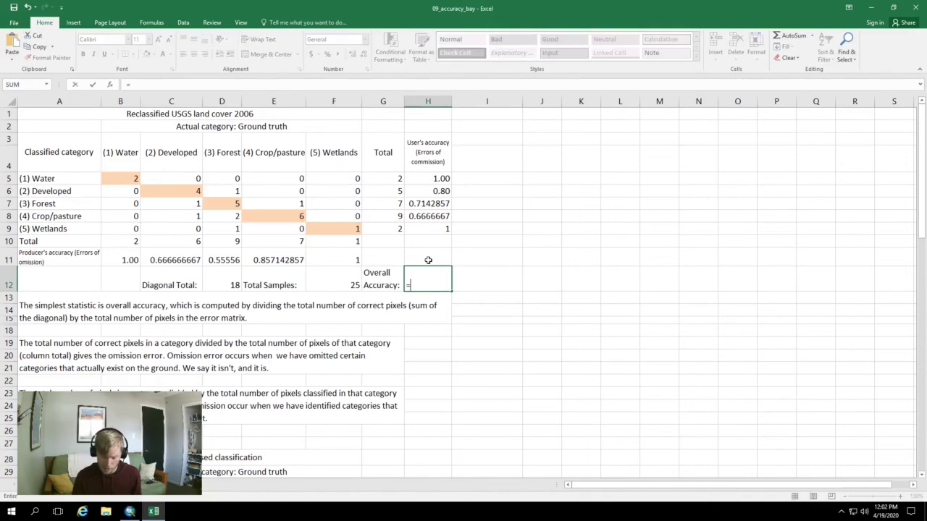
type("18/25")
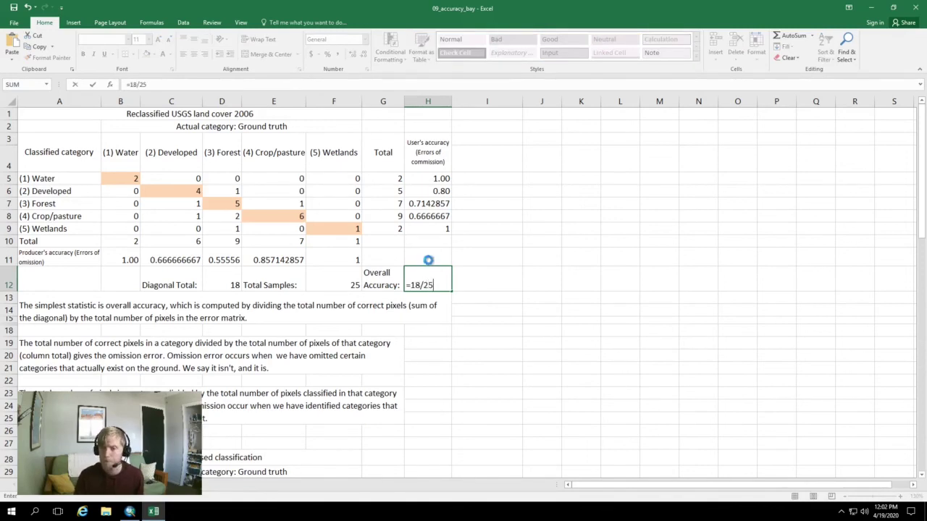
key("Return")
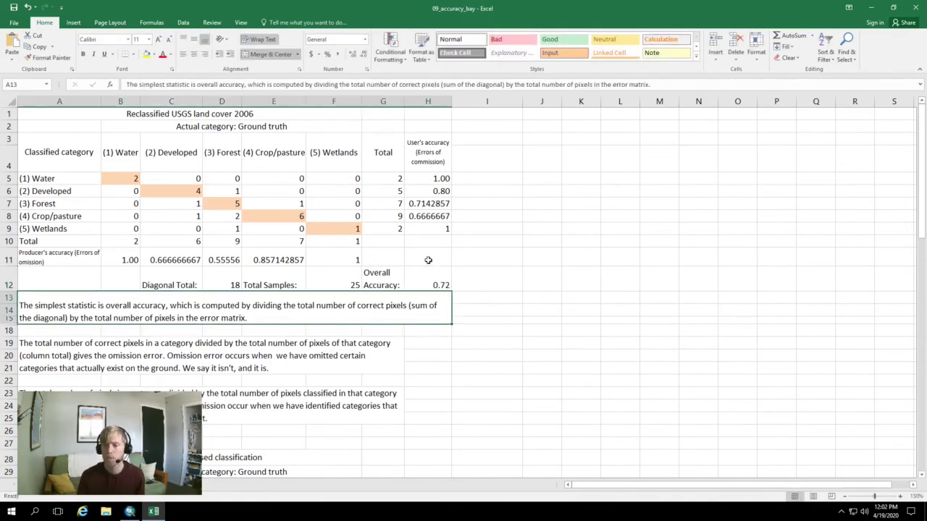
left_click(463, 301)
left_click(429, 283)
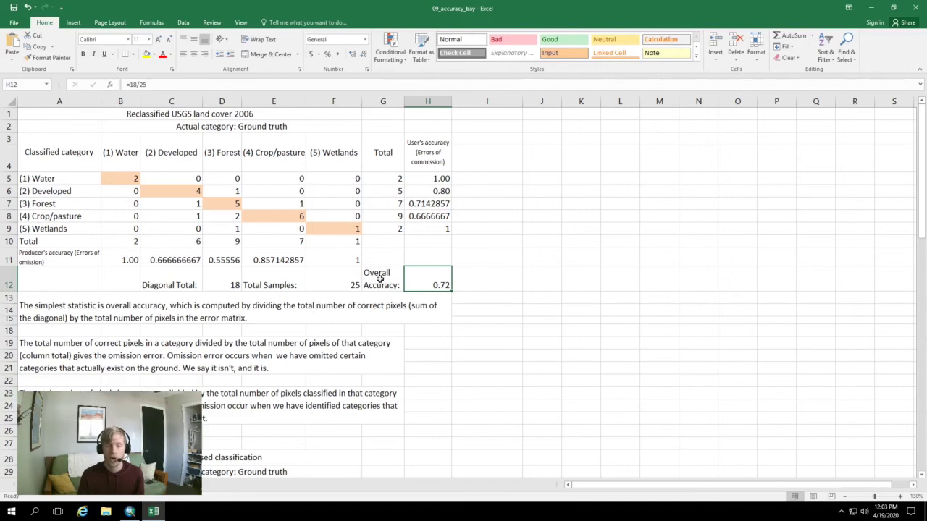
scroll(400, 265, "down", 6)
scroll(400, 266, "up", 6)
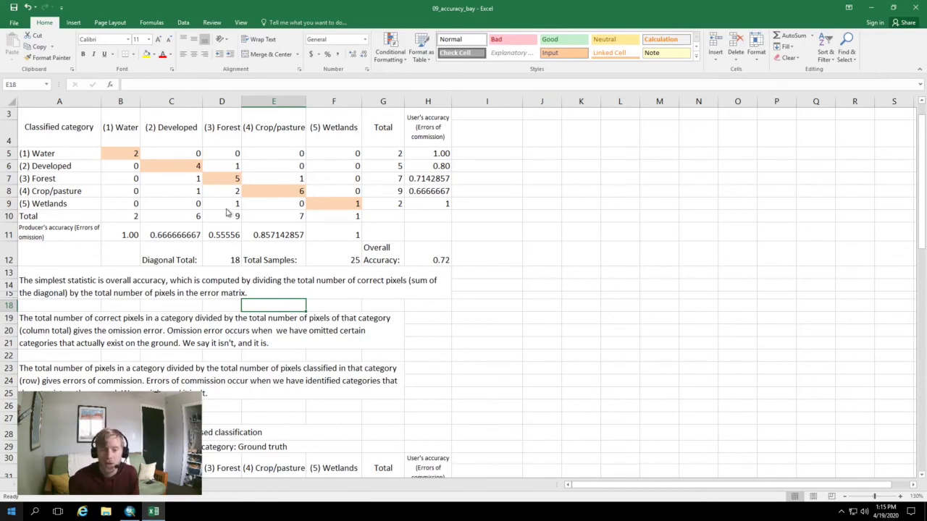
left_click(222, 246)
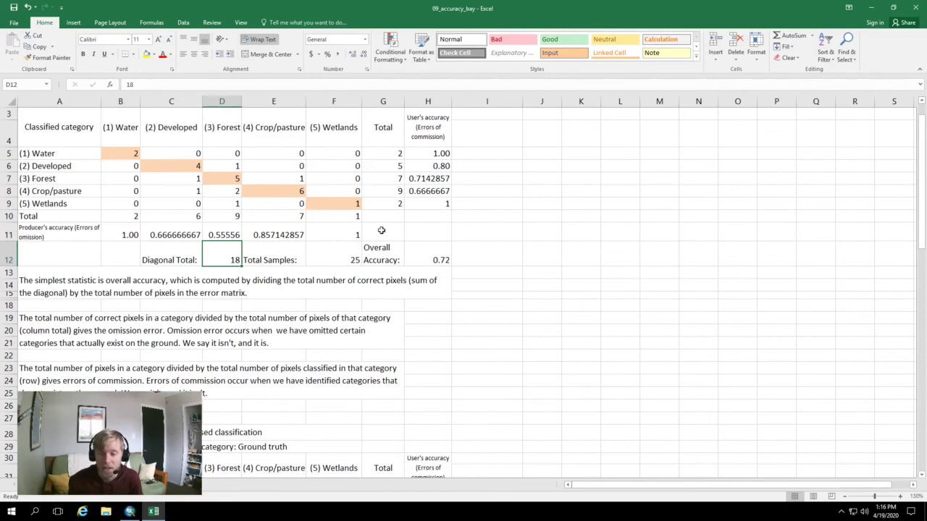
Scroll down to the unsupervised (0.24) and interactive supervised (0.76) error matrices
scroll(299, 243, "down", 4)
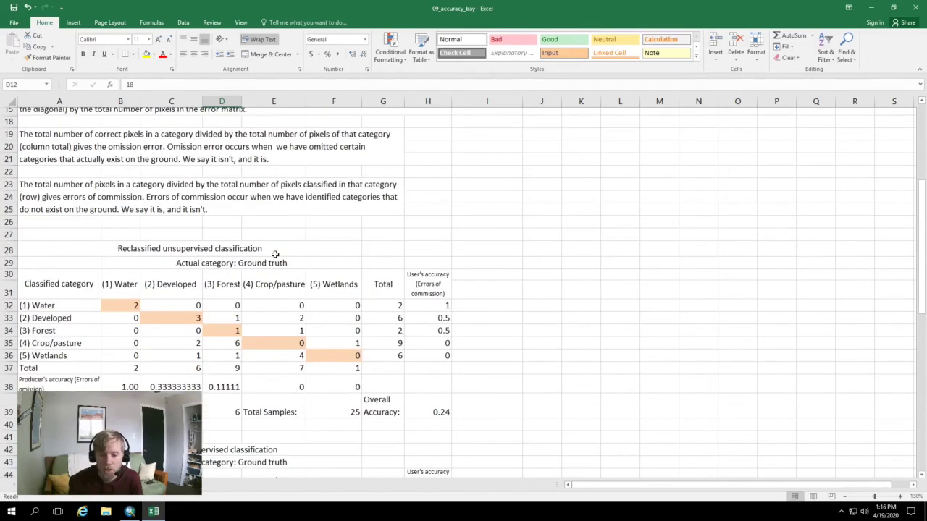
scroll(275, 254, "up", 5)
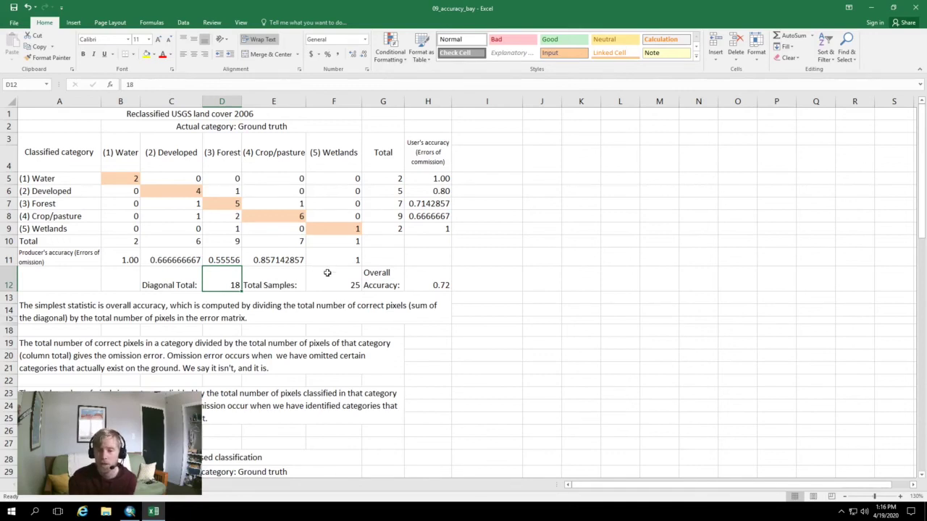
left_click(380, 262)
scroll(381, 264, "down", 7)
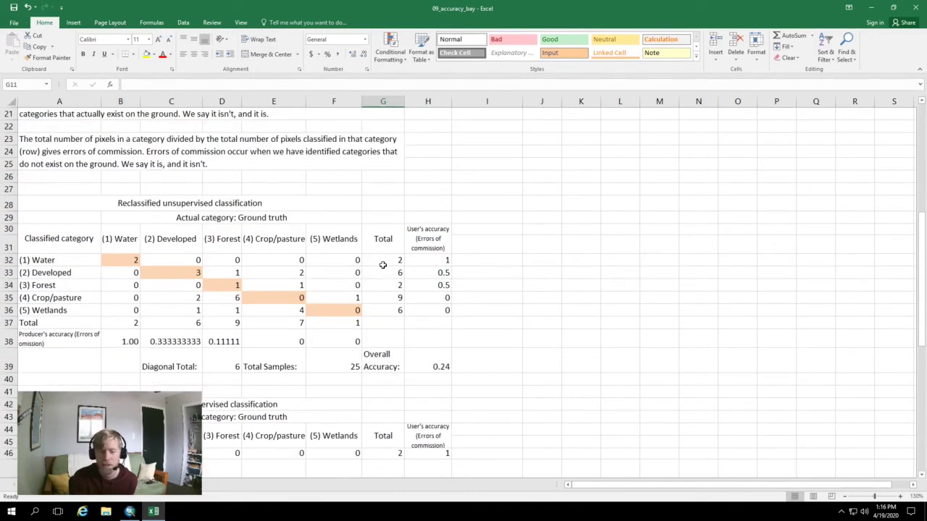
scroll(382, 265, "up", 7)
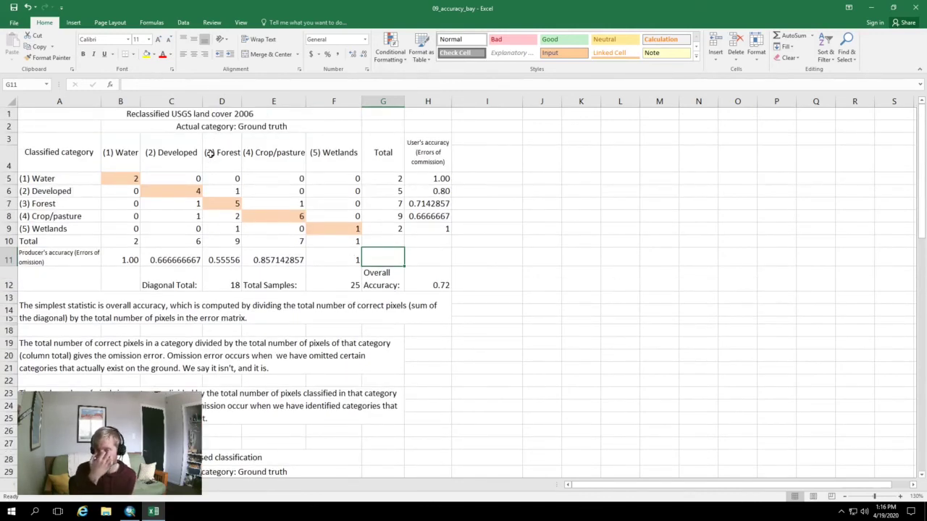
scroll(255, 263, "down", 7)
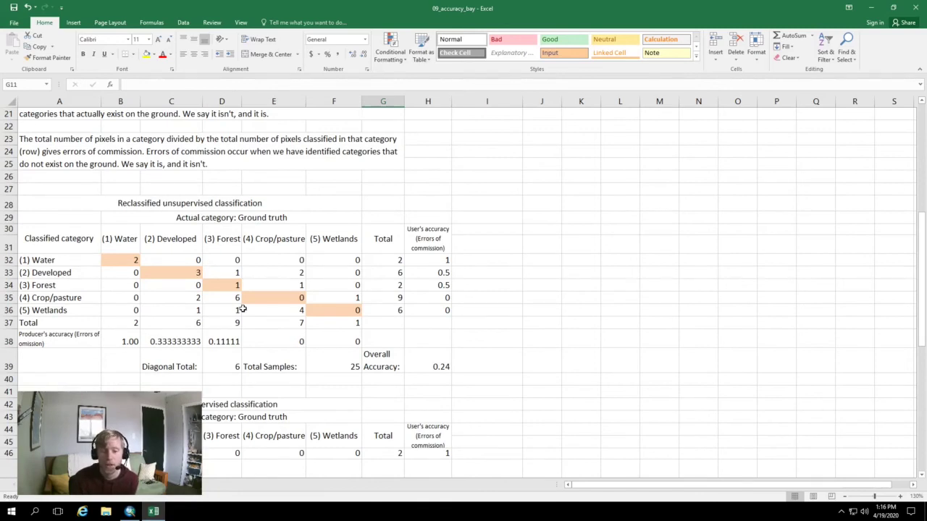
scroll(242, 309, "down", 3)
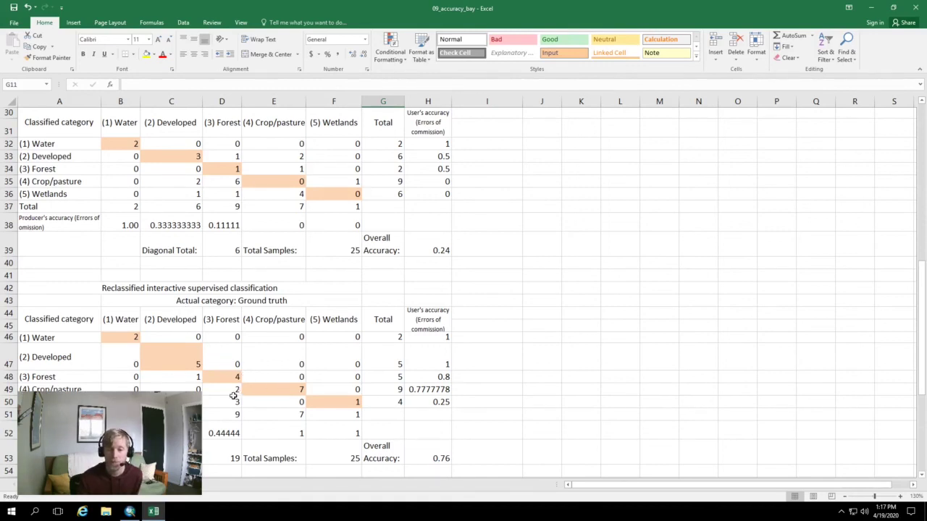
scroll(239, 392, "down", 6)
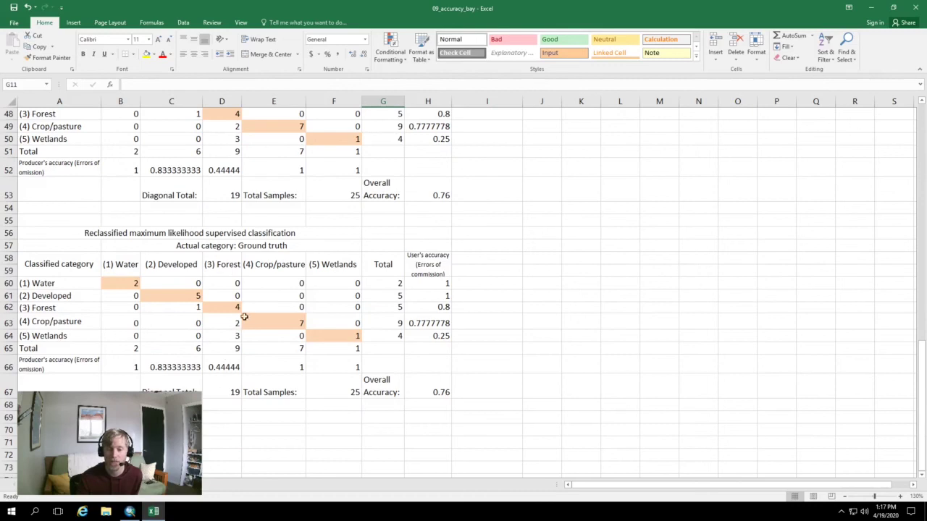
scroll(236, 348, "up", 5)
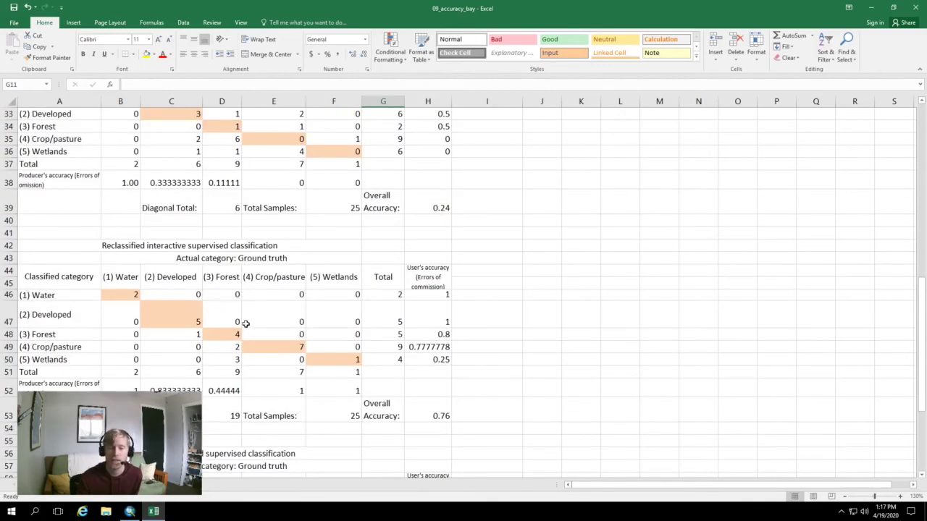
scroll(229, 349, "down", 2)
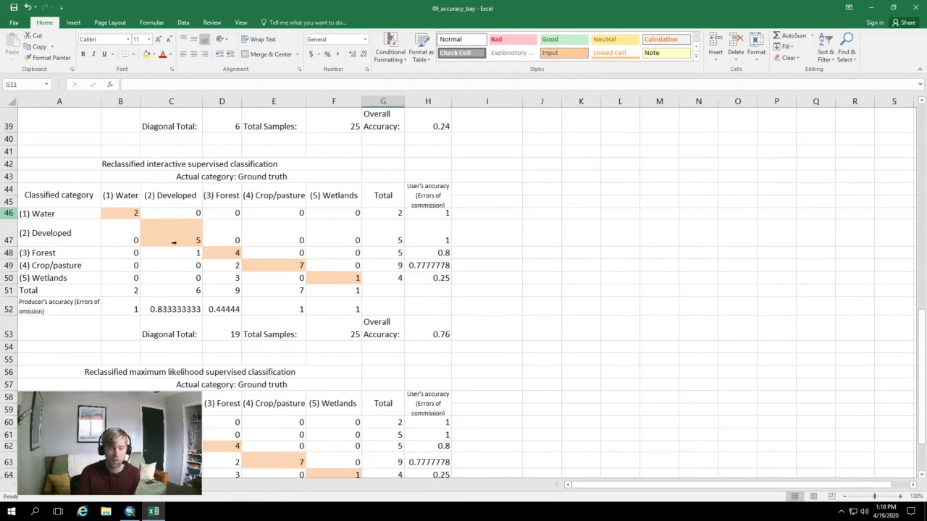
left_click(174, 243)
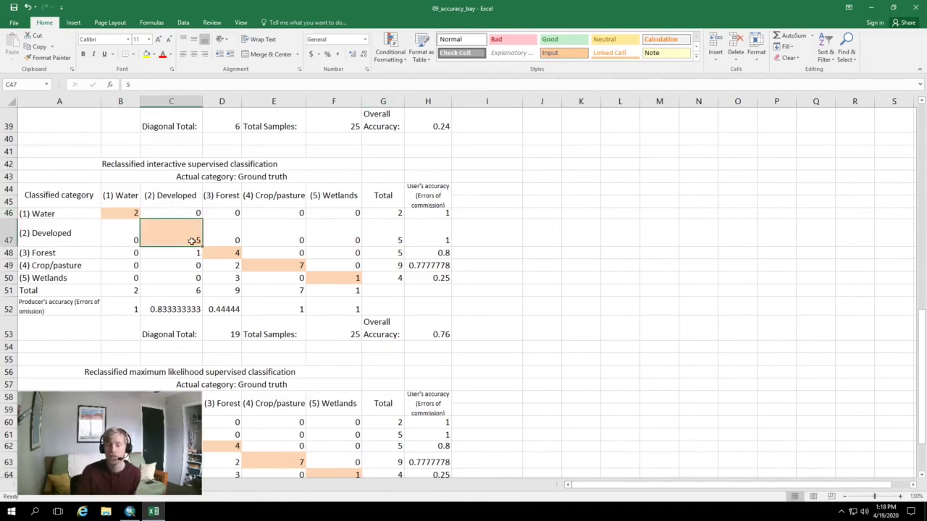